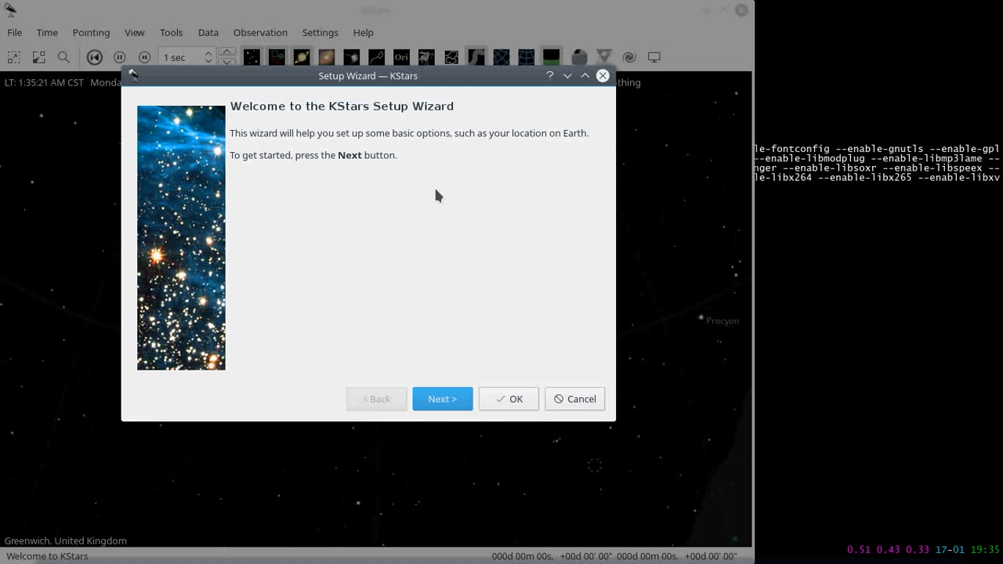
Set the home location to Austin, Texas, USA in the setup wizard and finish it without downloading extra data.
left_click(461, 400)
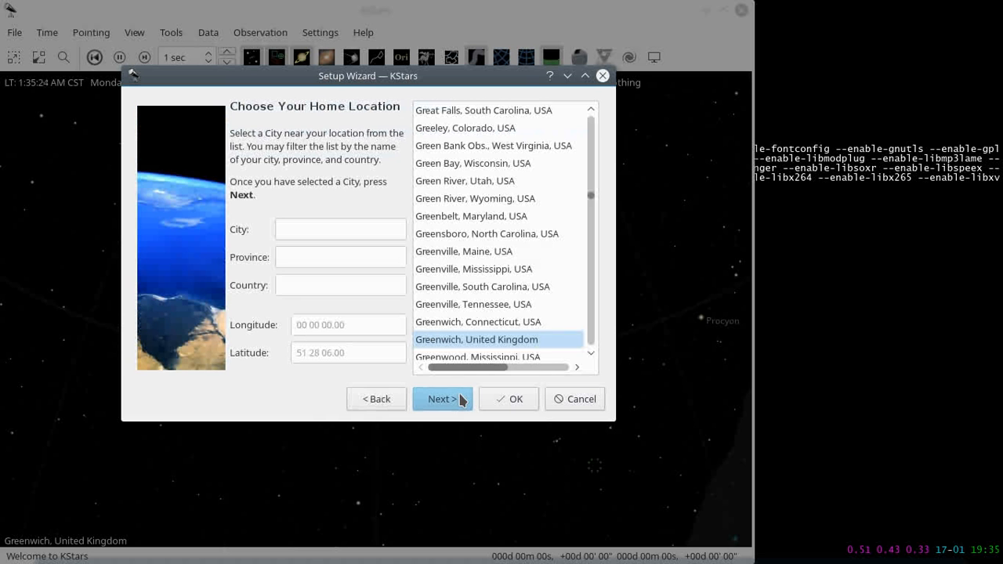
left_click(333, 229)
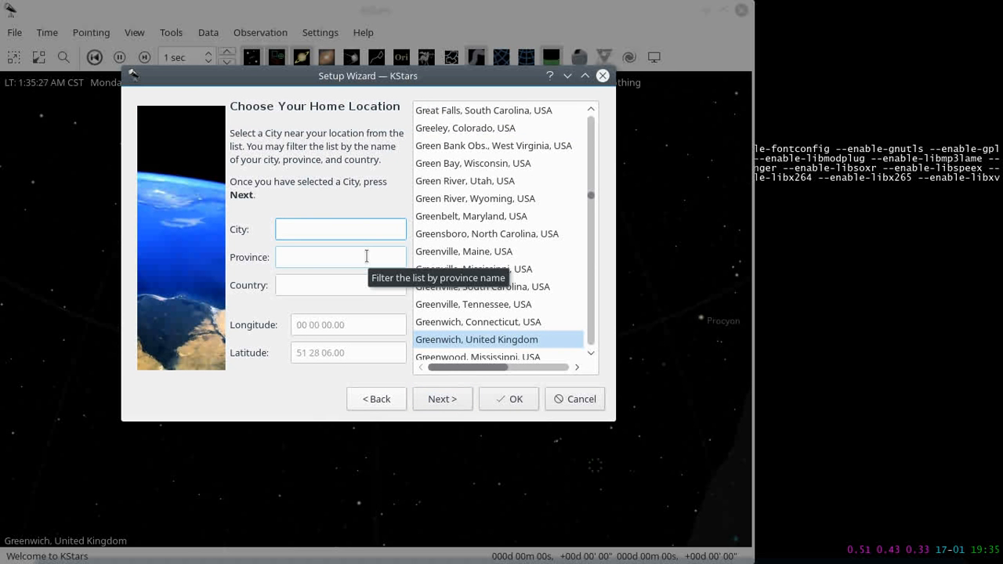
type("Austin")
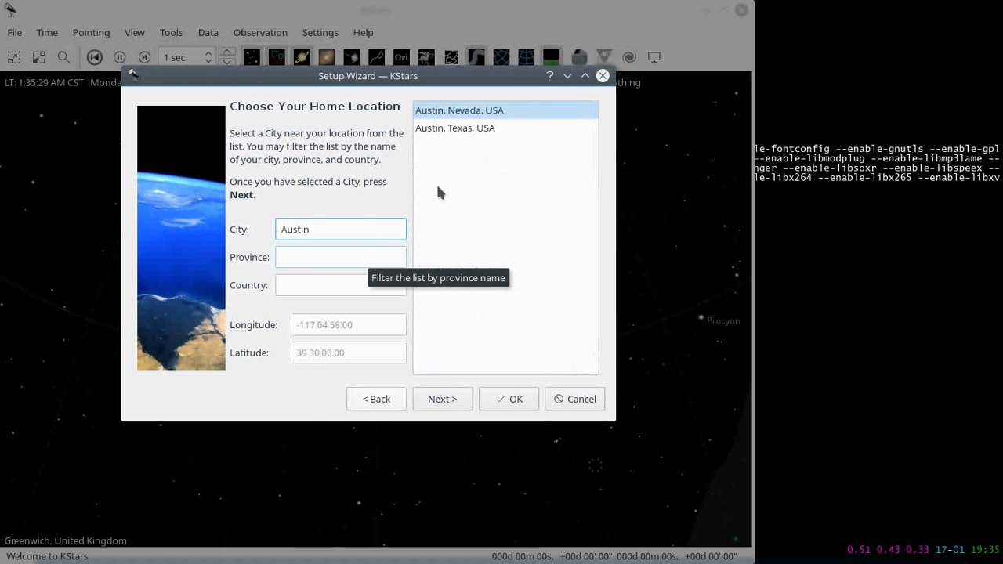
left_click(446, 132)
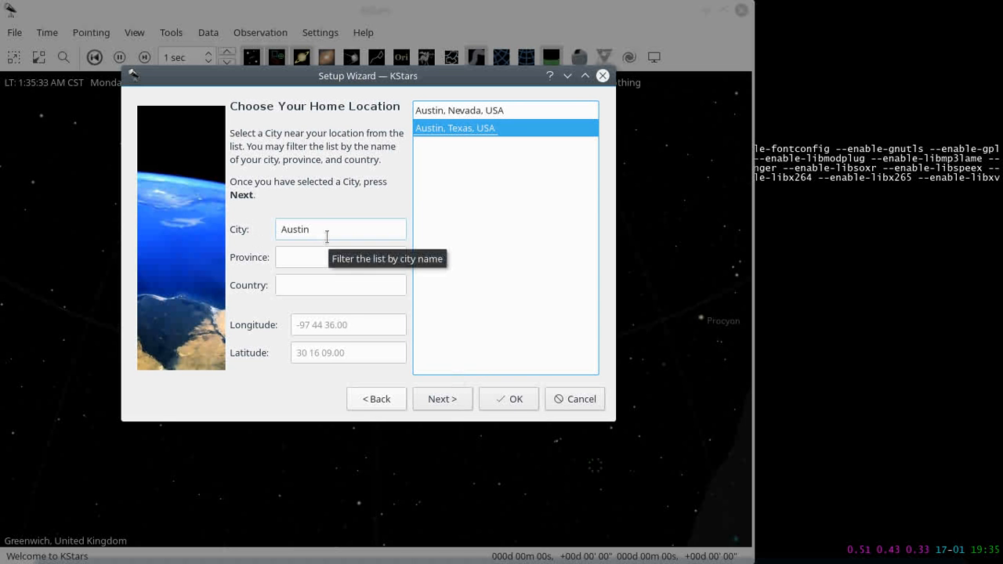
left_click(450, 400)
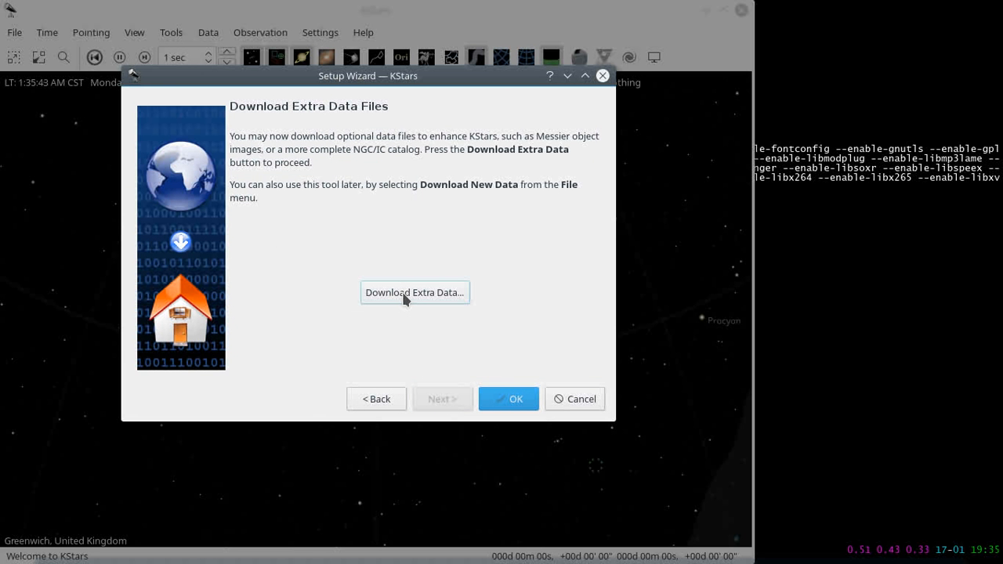
left_click(515, 398)
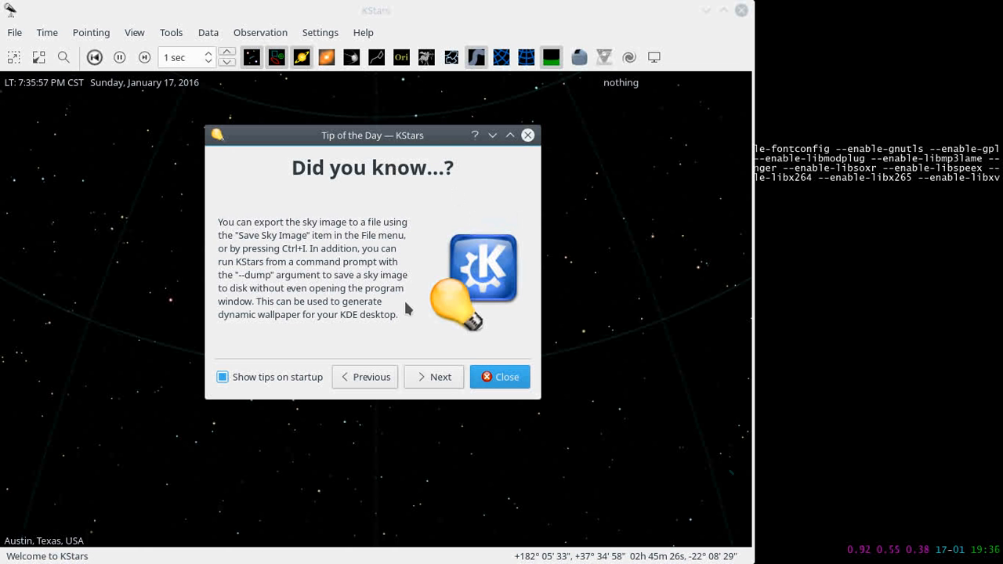
Dismiss the Tip of the Day and maximize the main window.
left_click(223, 377)
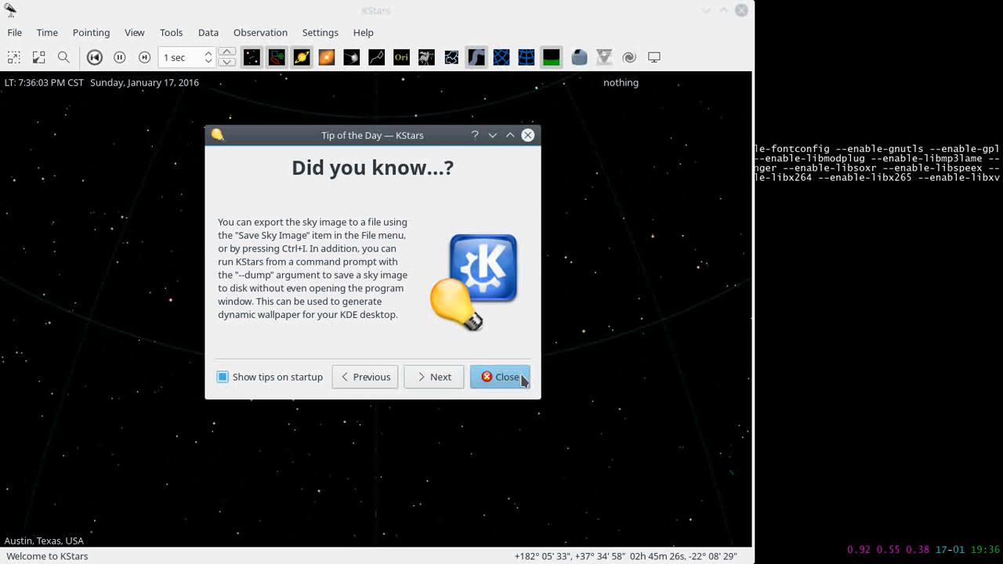
left_click(500, 377)
left_click(724, 11)
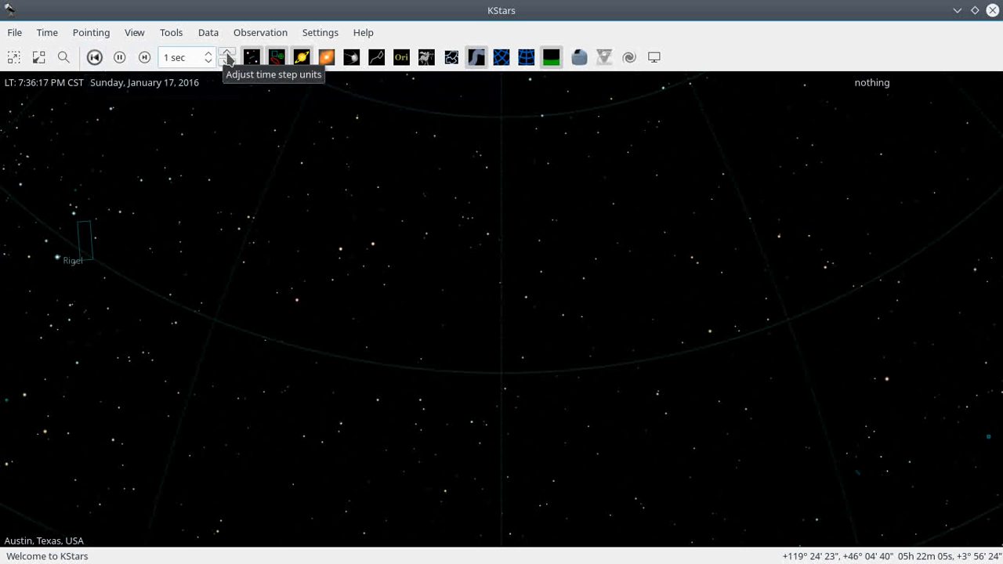
Pause the simulation clock and start it running again.
left_click(119, 58)
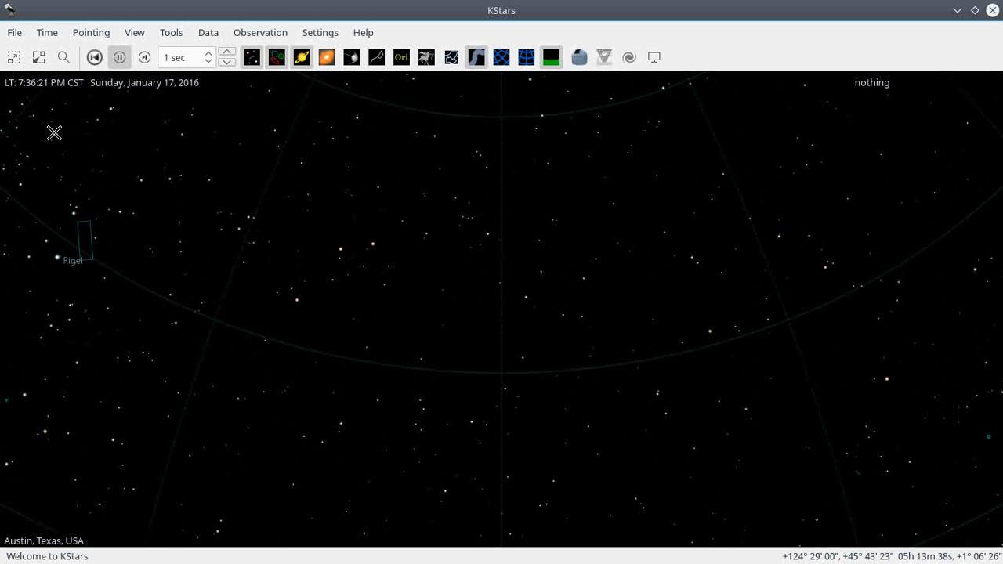
left_click(119, 57)
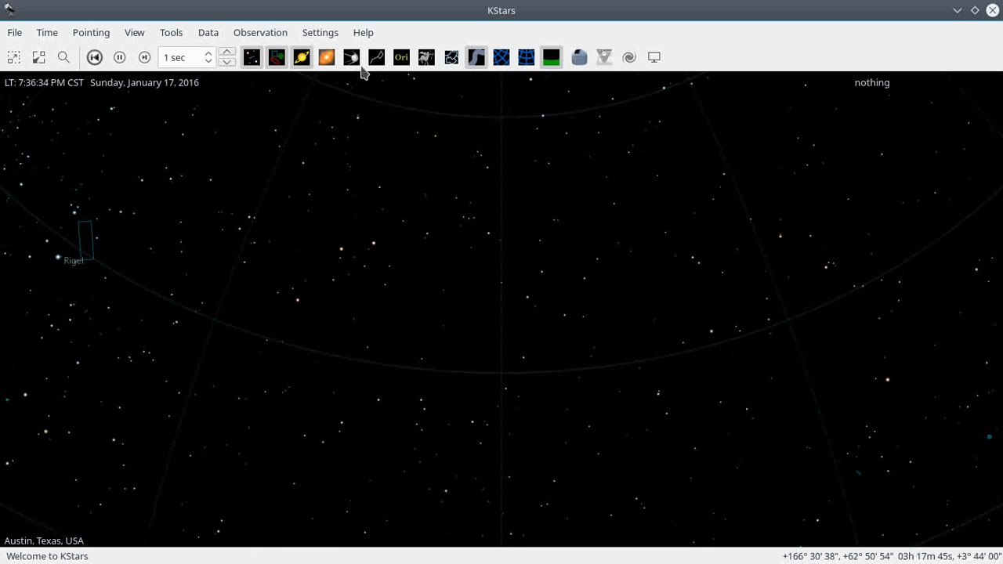
Toggle the stars off and on, and do the same with the deep-sky objects.
left_click(255, 59)
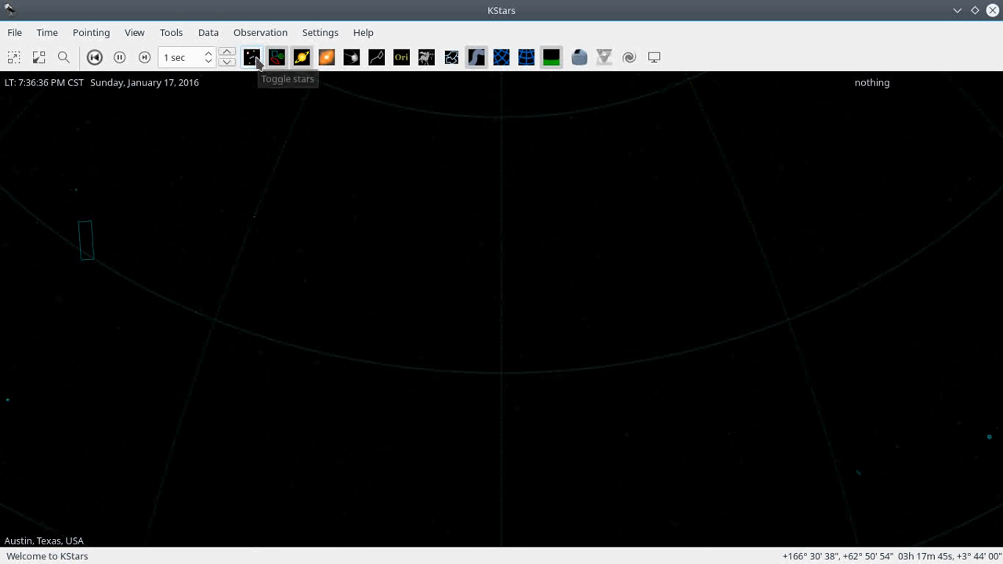
left_click(252, 58)
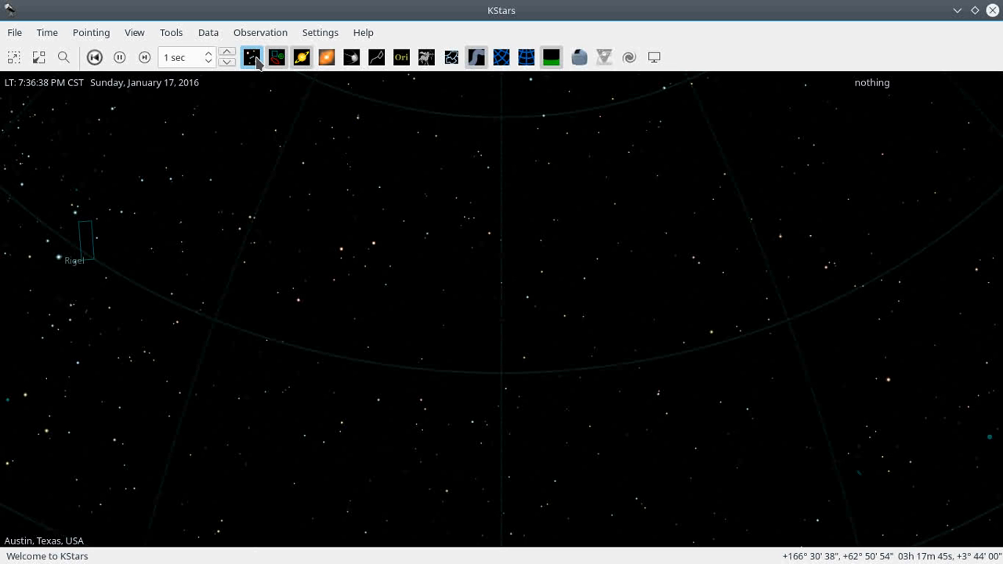
left_click(279, 61)
left_click(278, 60)
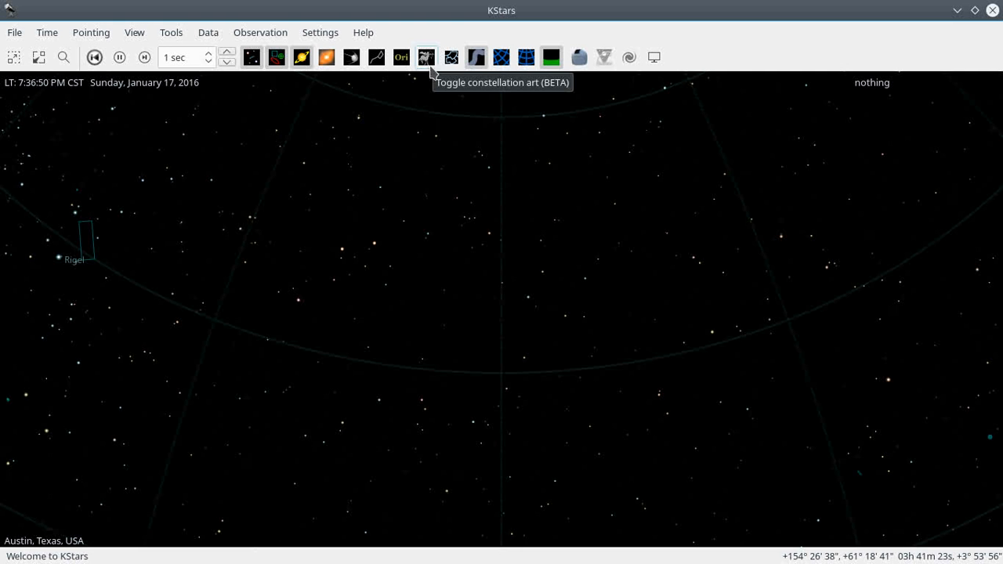
Overlay the constellation art on the whole sky dome and hide it again.
scroll(453, 184, "down", 8)
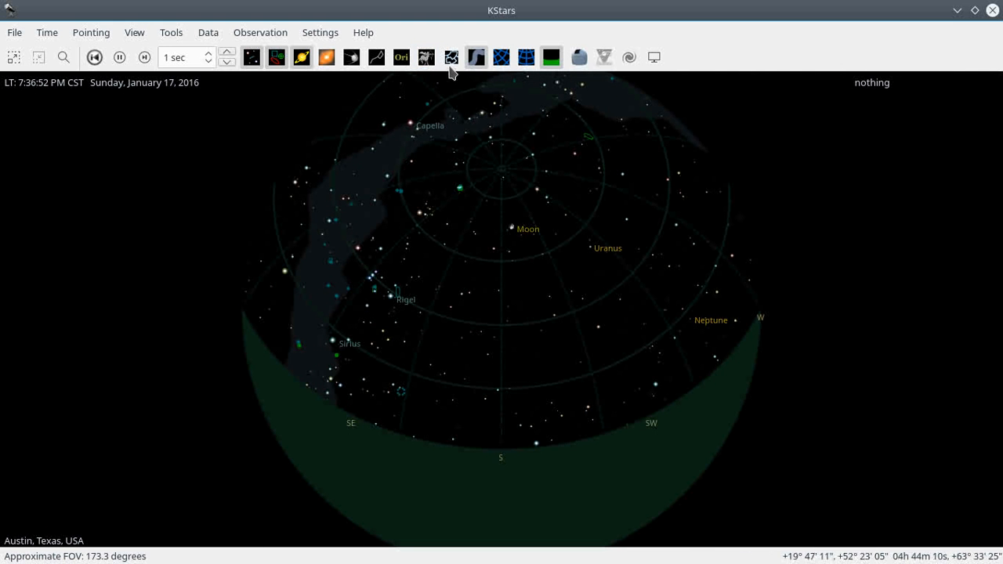
left_click(426, 57)
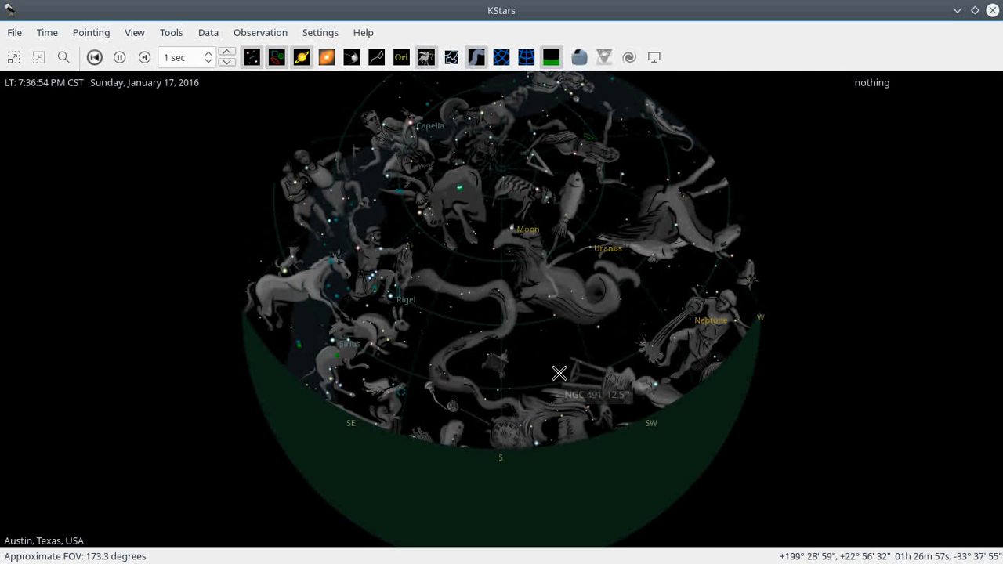
left_click(425, 57)
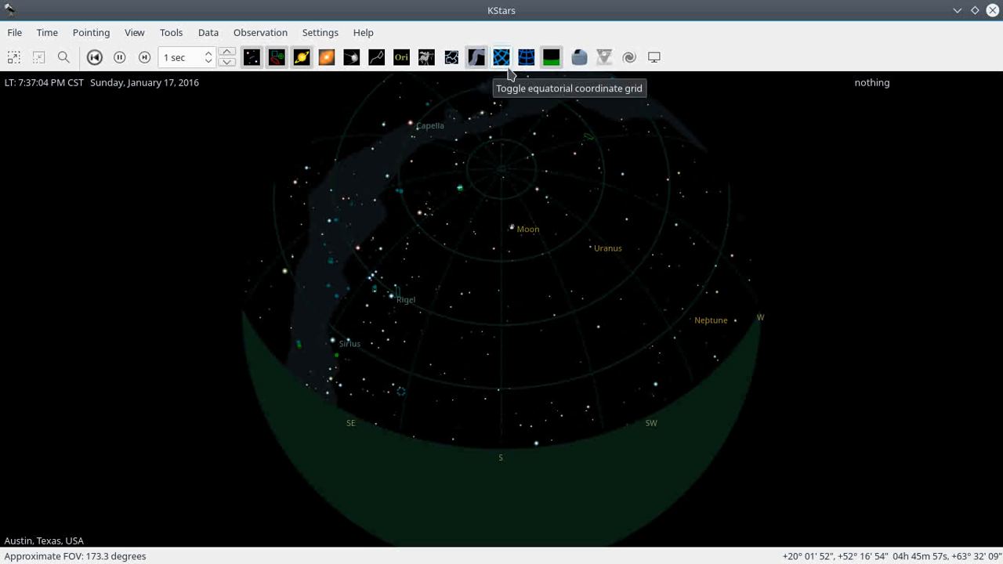
Show the constellation lines and briefly try out the constellation boundaries.
left_click(376, 57)
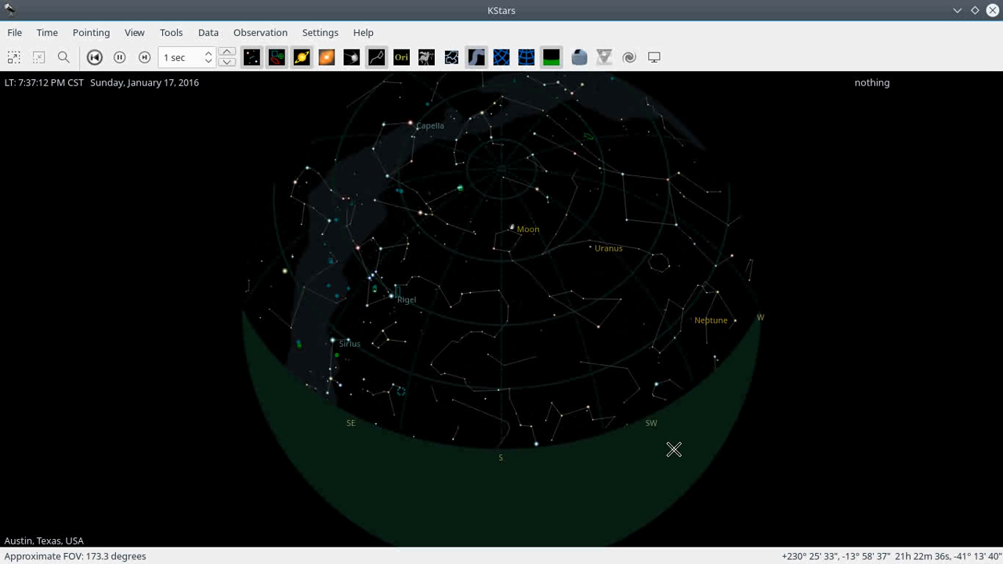
left_click(451, 58)
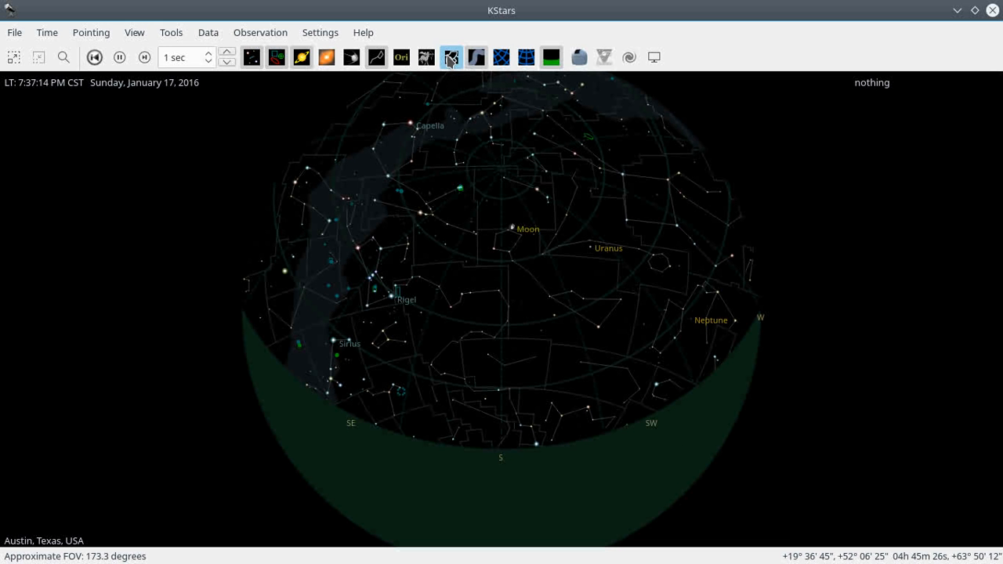
scroll(511, 201, "up", 4)
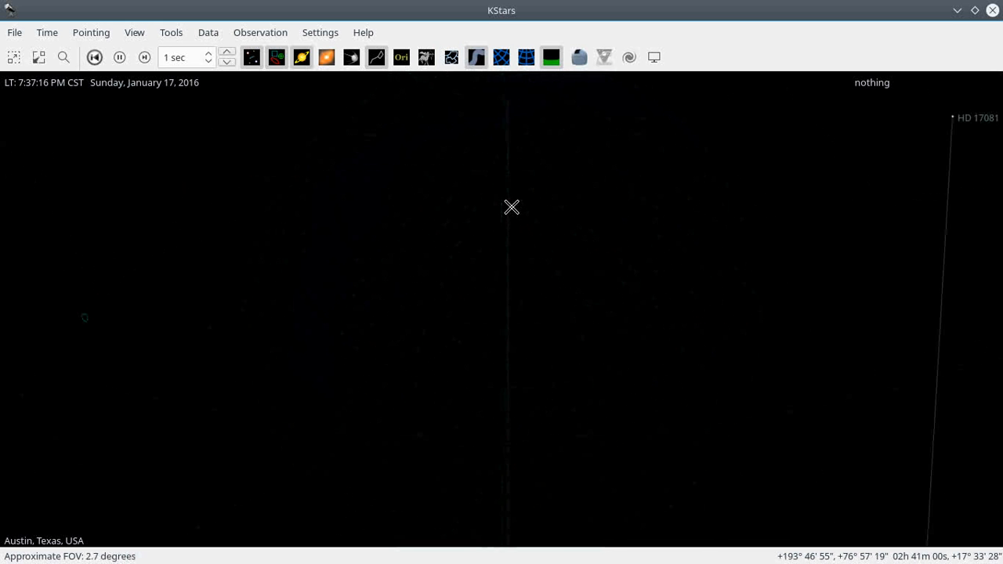
scroll(511, 206, "up", 4)
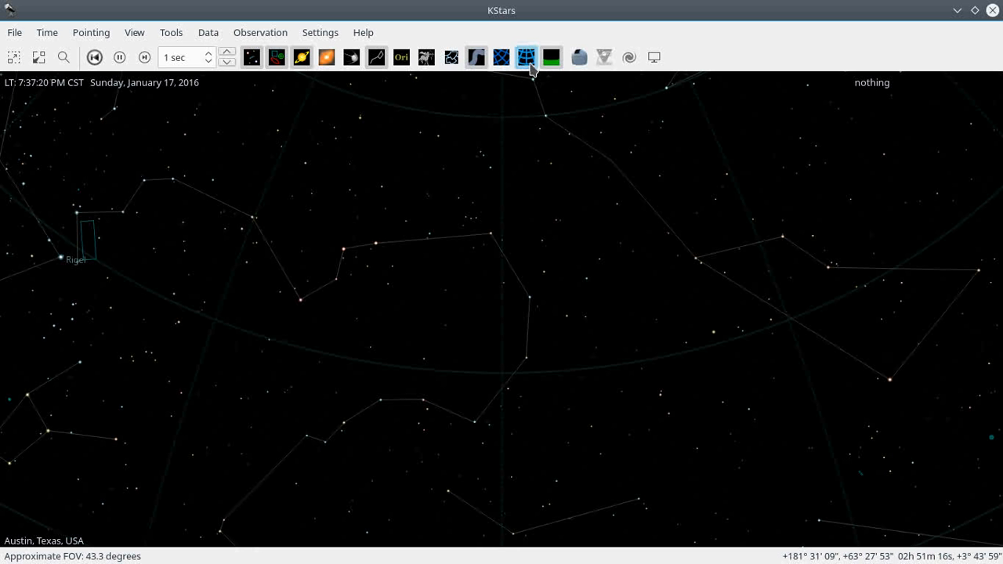
Replace the horizontal coordinate grid with the equatorial coordinate grid.
left_click(532, 68)
scroll(556, 228, "down", 8)
scroll(555, 229, "up", 12)
scroll(555, 228, "down", 4)
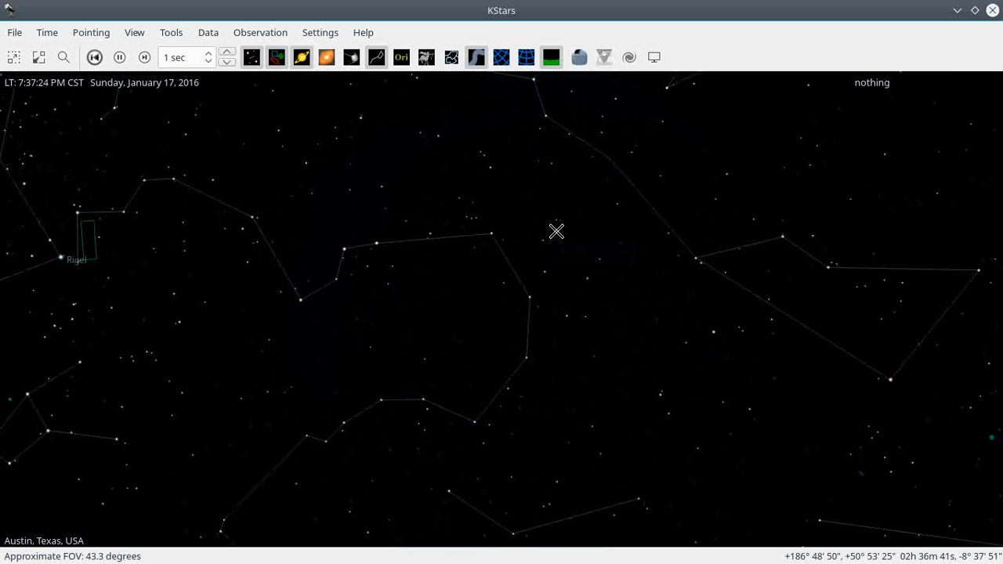
left_click(526, 68)
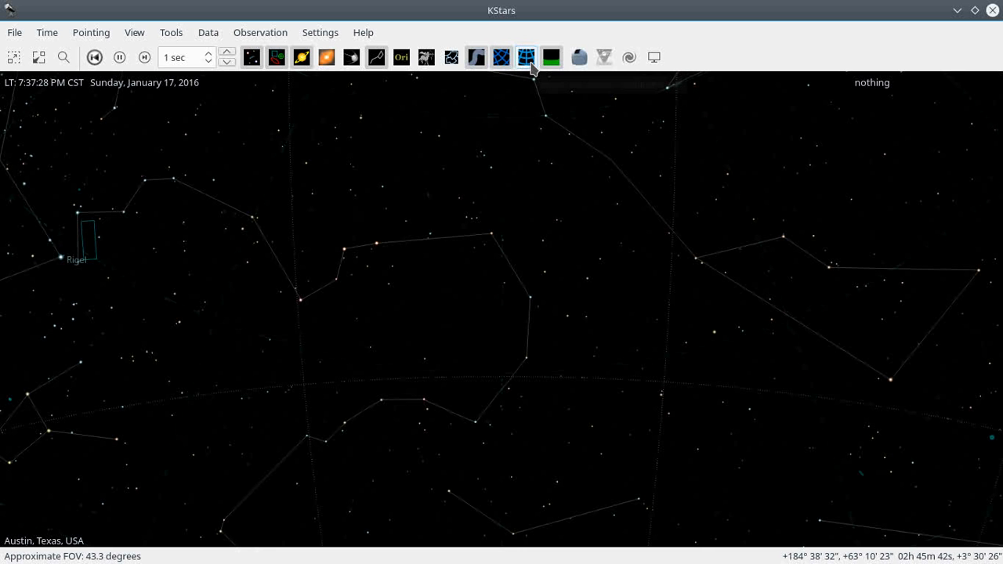
Hide the ground below the horizon on the whole sky dome and acknowledge the refraction notice.
scroll(459, 255, "down", 6)
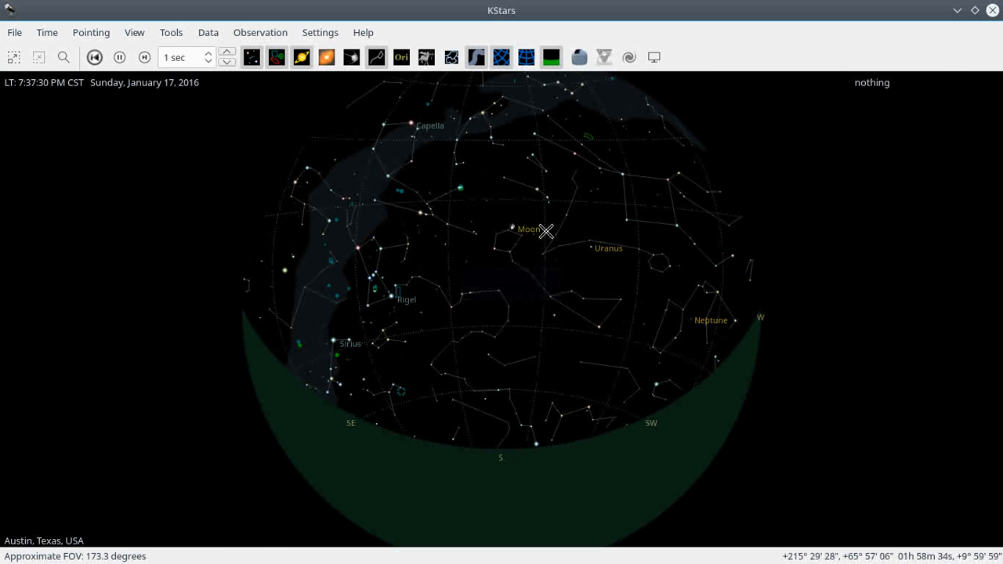
left_click(551, 58)
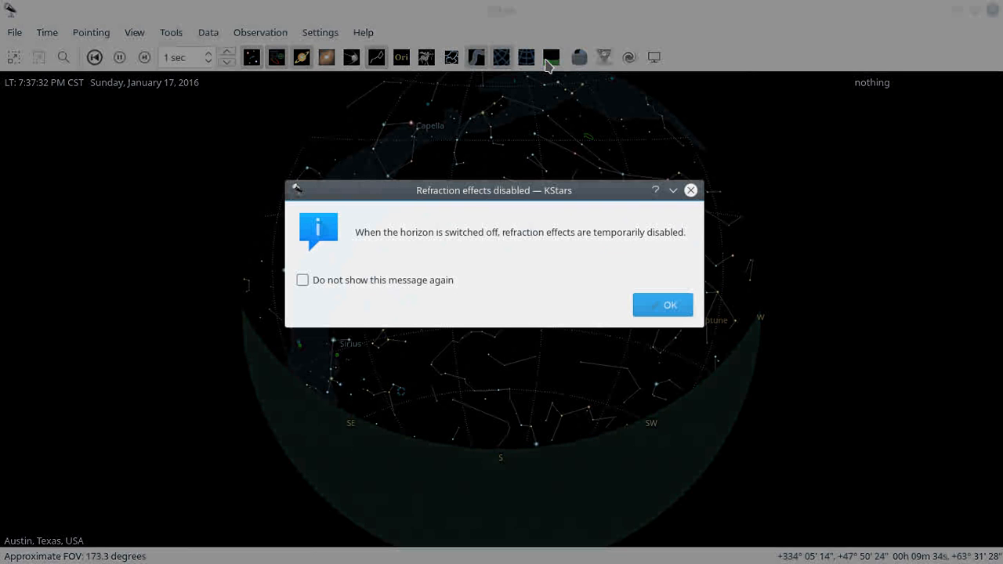
left_click(670, 305)
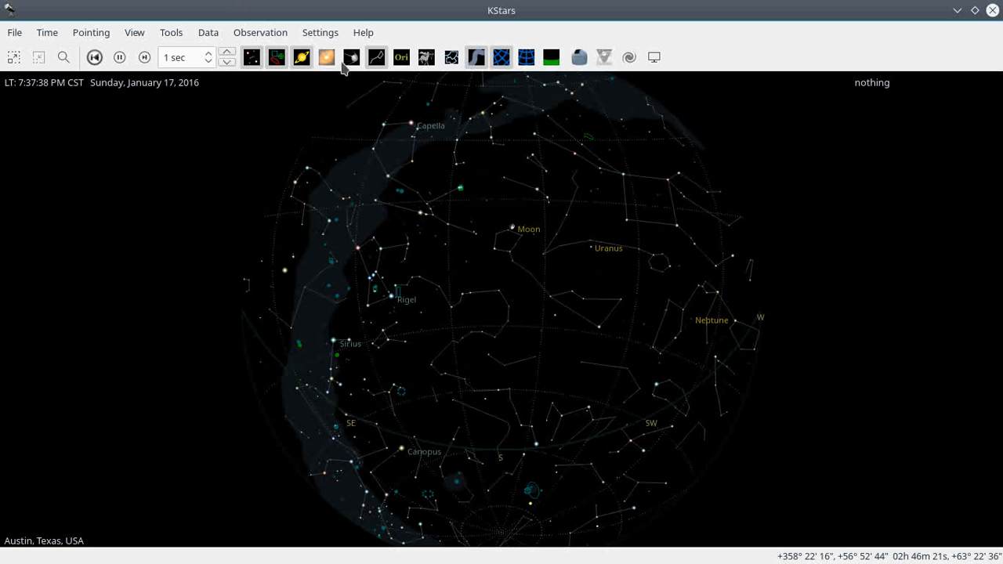
Show the constellation names on the sky map and hide them again.
left_click(400, 61)
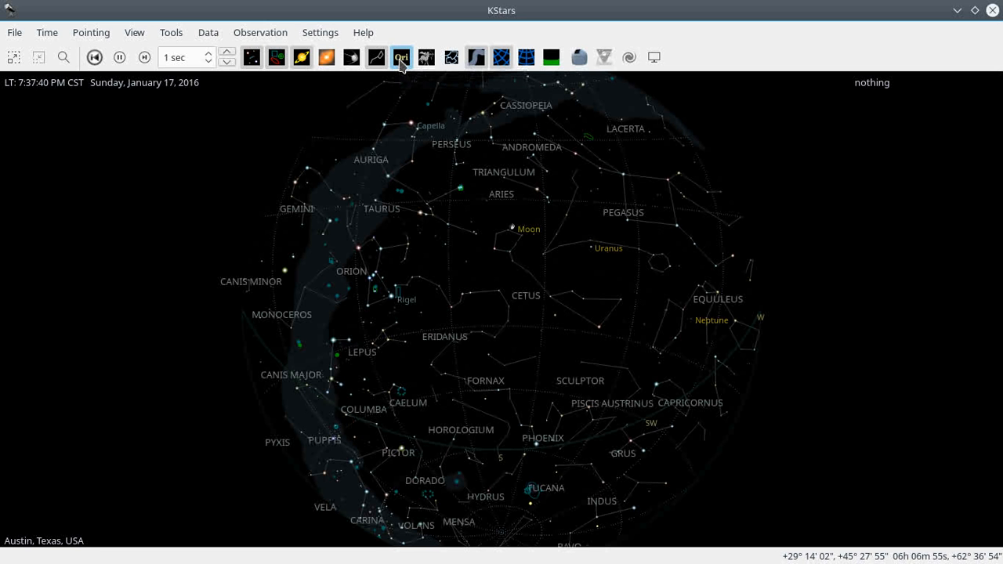
left_click(401, 61)
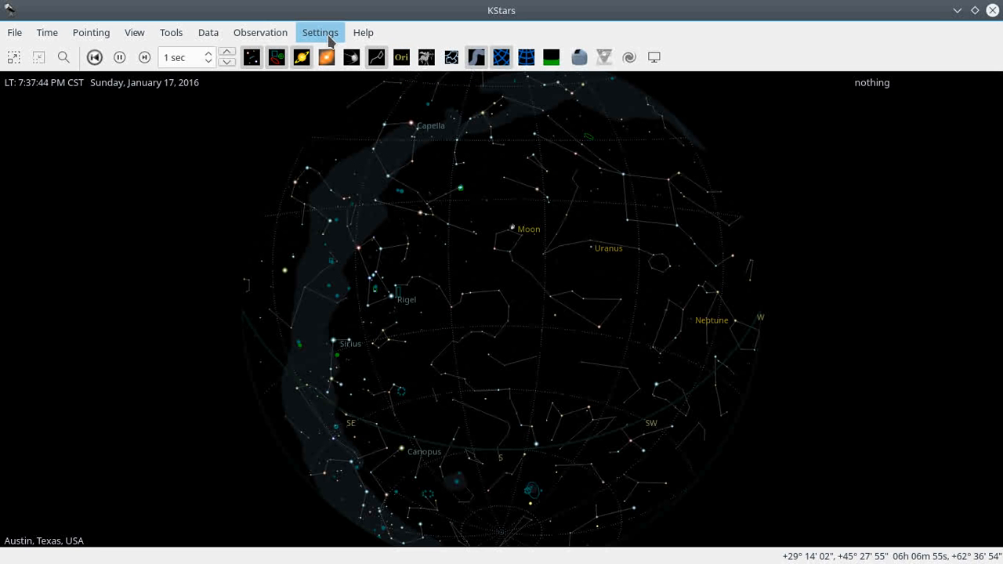
Raise the star density in the Catalogs configuration to about a fifth of its range and apply it.
left_click(330, 43)
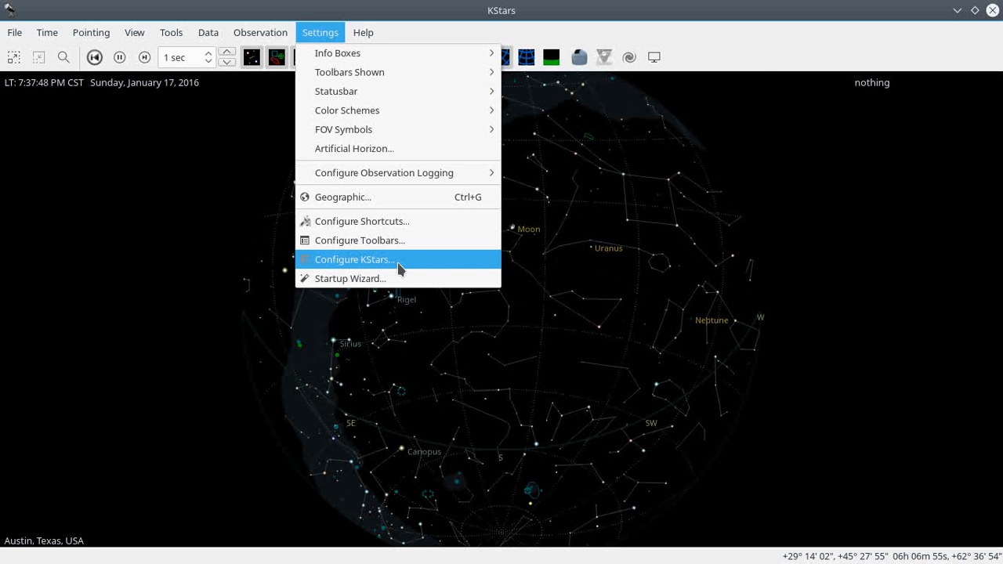
left_click(398, 267)
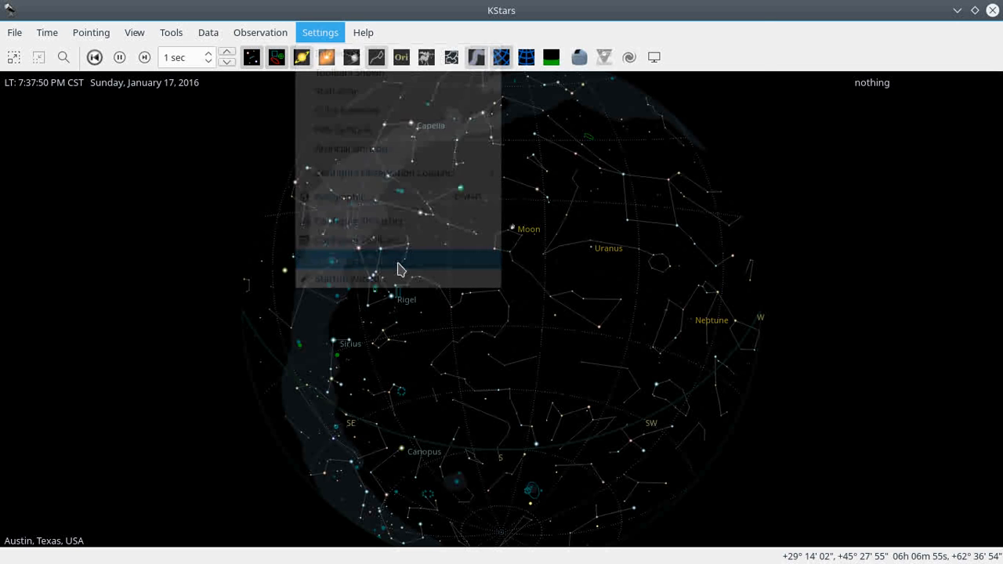
left_click_drag(528, 10, 733, 91)
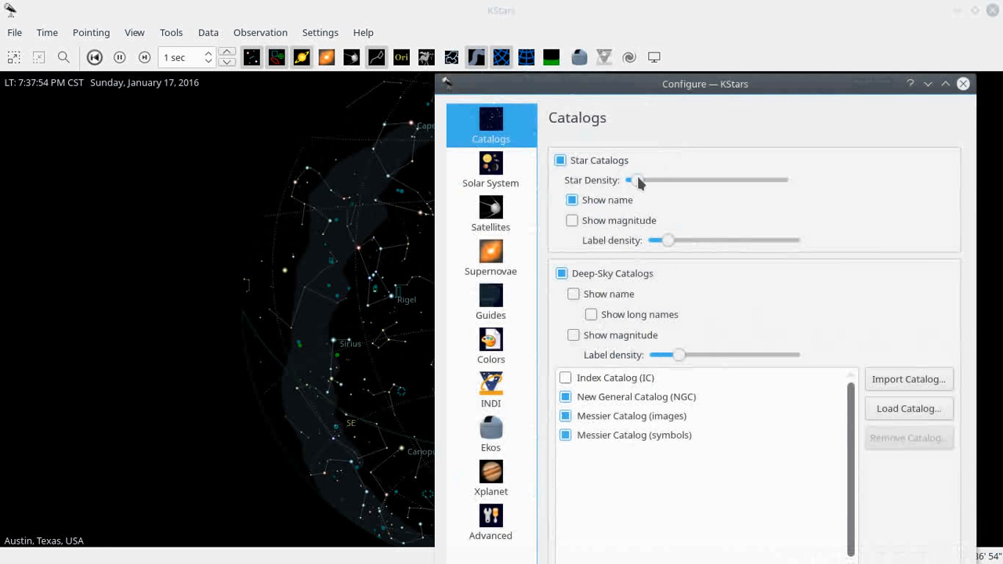
left_click_drag(637, 180, 663, 182)
left_click_drag(707, 79, 679, 29)
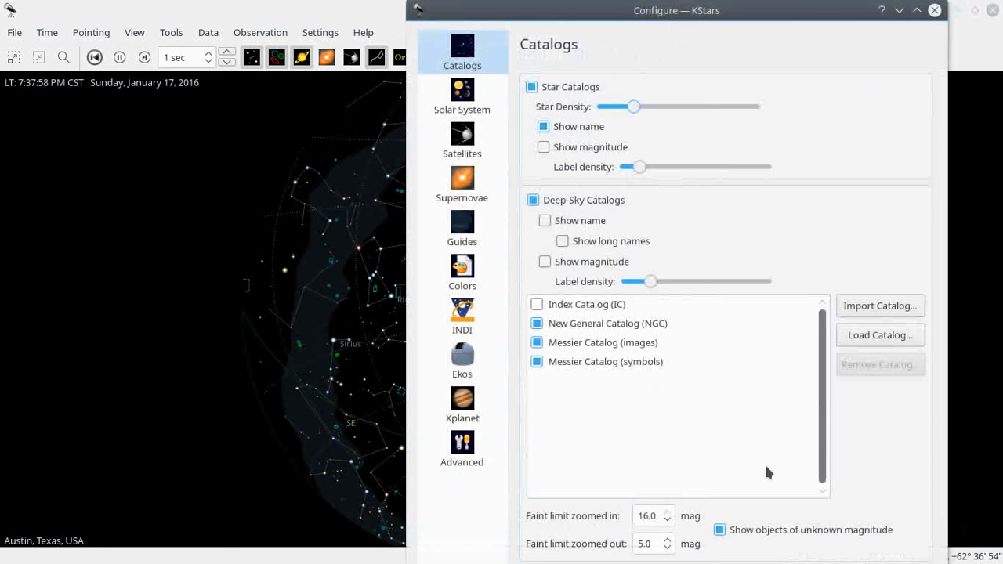
left_click_drag(828, 508, 822, 468)
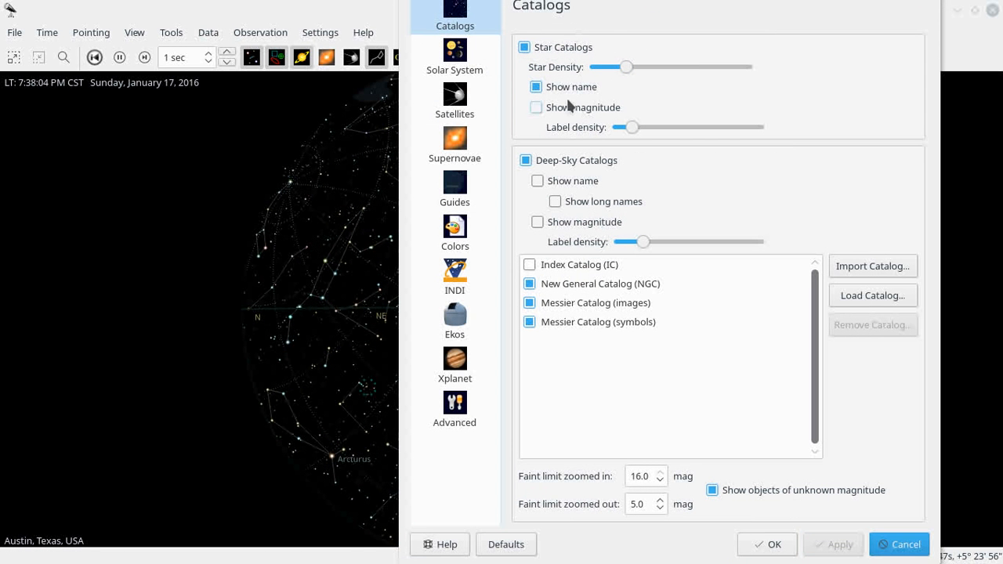
Uncover more of the sky map beside the settings dialog, raise the star label density to about four fifths, and apply it.
left_click_drag(602, 16, 699, 18)
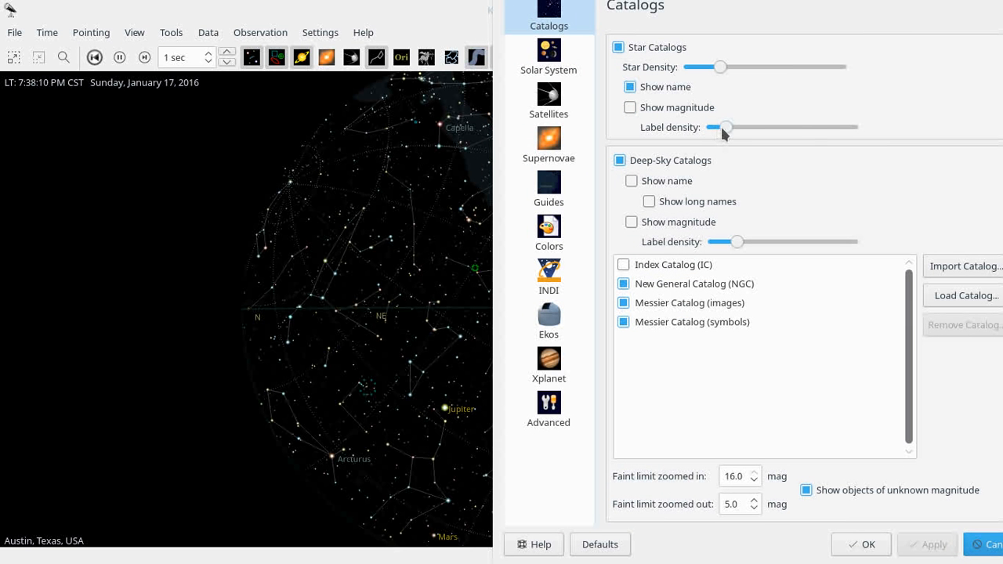
left_click_drag(726, 133, 796, 128)
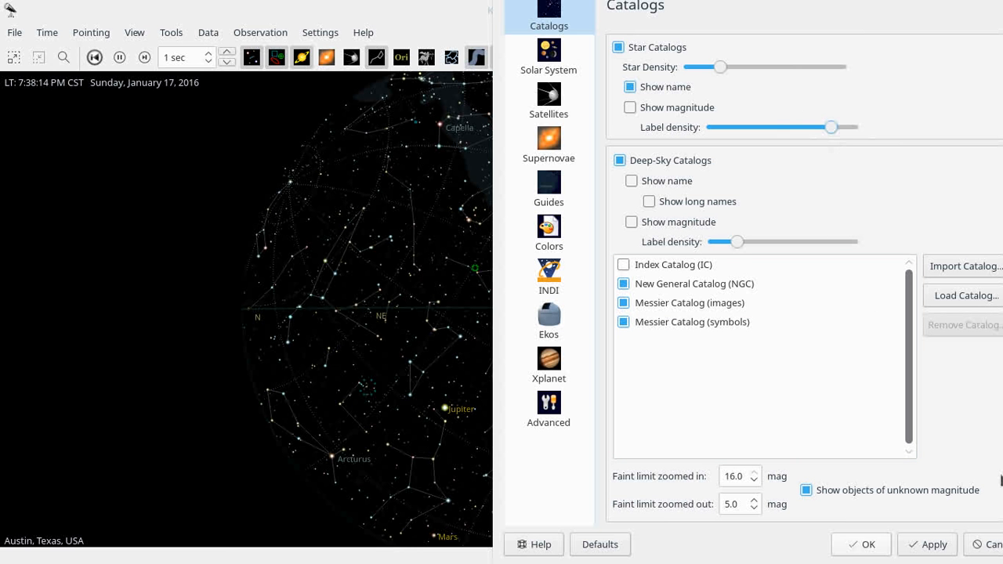
left_click(926, 543)
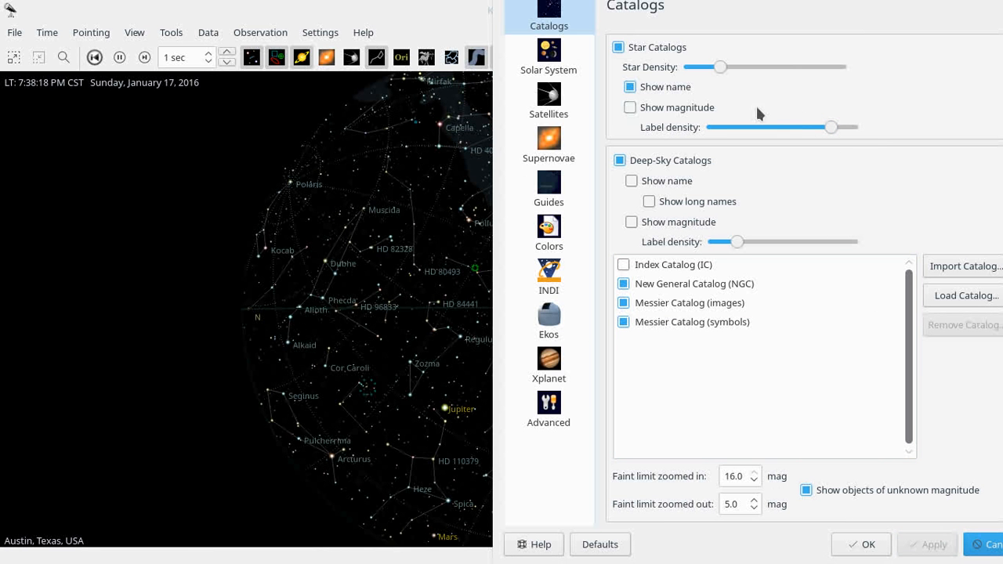
Lower the star label density to about a fifth, then show deep-sky names at about 70% label density, applying both.
left_click_drag(833, 132, 740, 129)
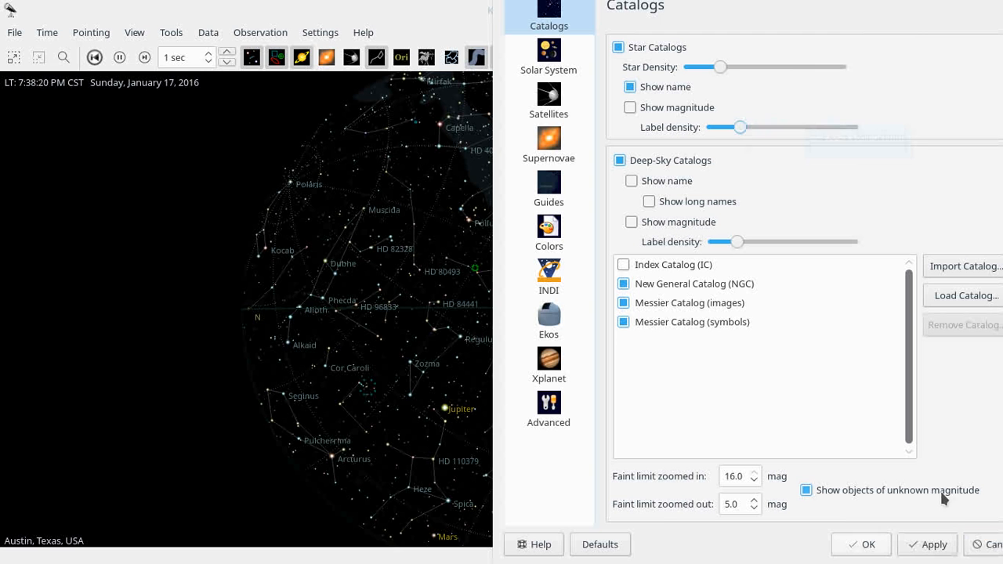
left_click(932, 547)
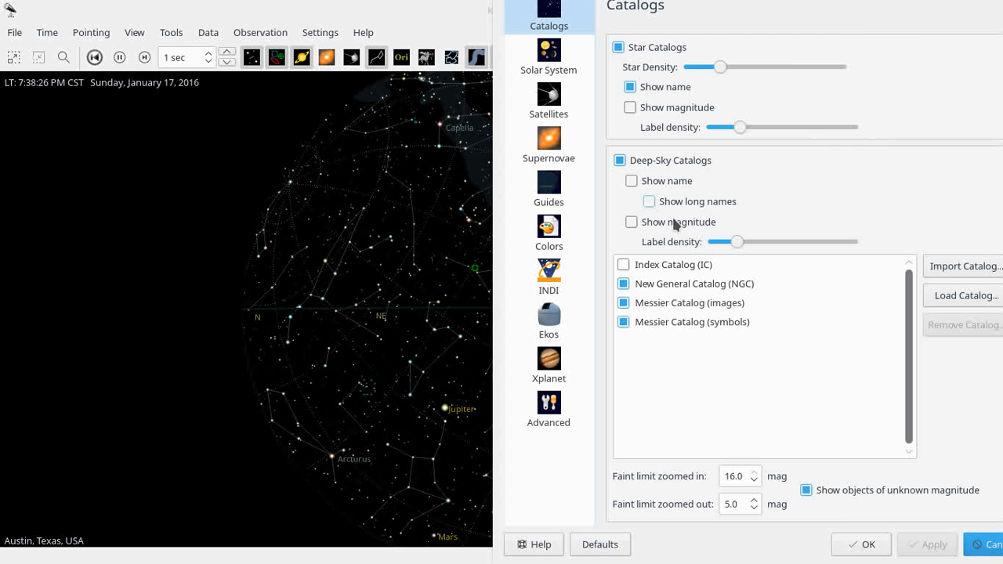
left_click_drag(736, 249, 815, 250)
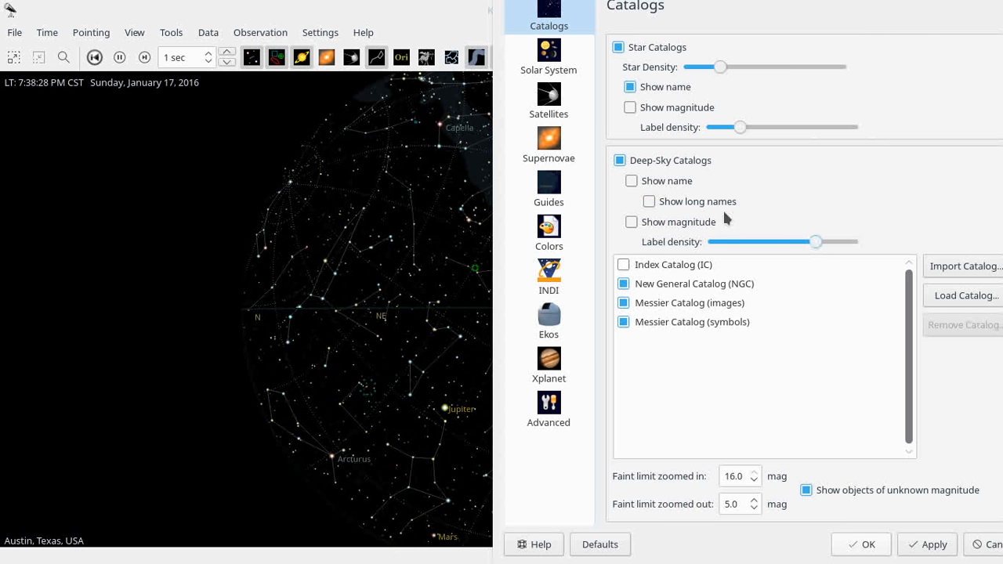
left_click(649, 181)
left_click(927, 545)
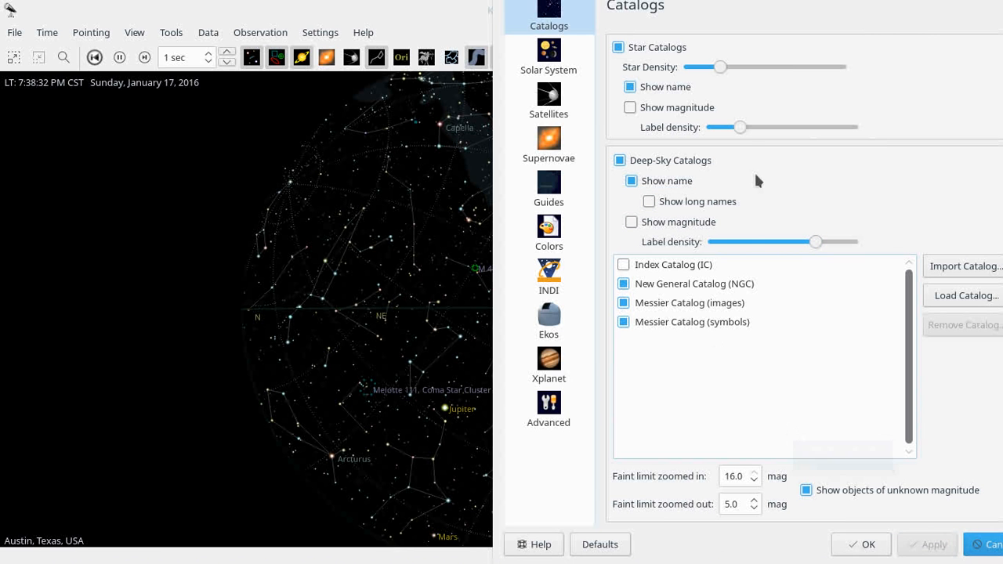
Raise the deep-sky label density to about nine tenths, apply it, and turn the sky map to inspect the labelled objects.
left_click_drag(812, 243, 843, 244)
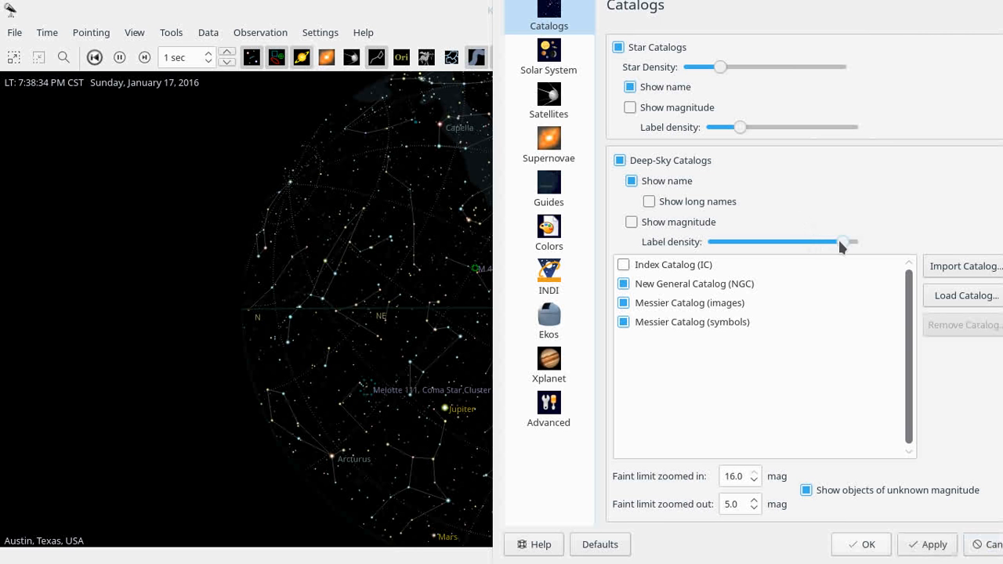
left_click(938, 549)
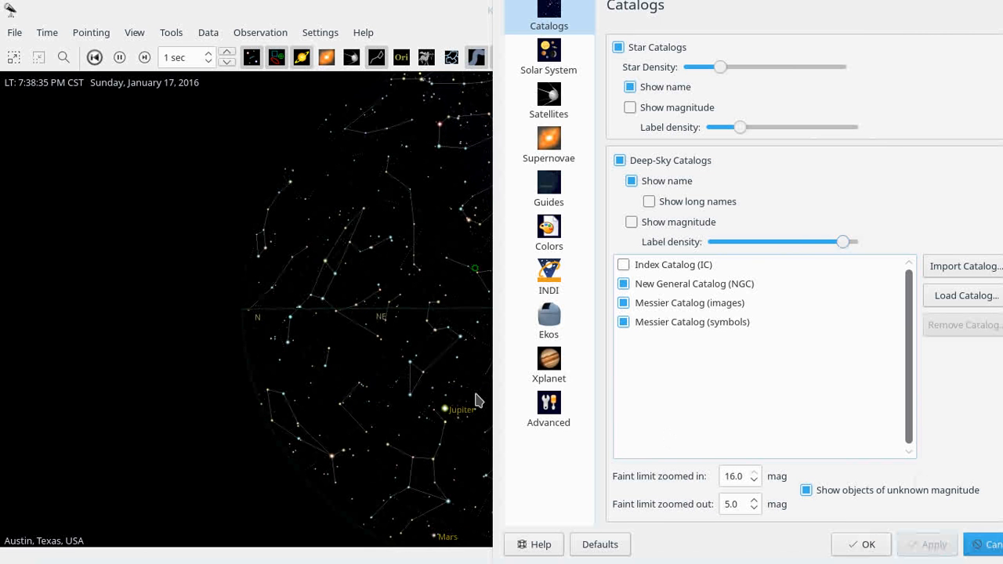
left_click_drag(444, 384, 249, 373)
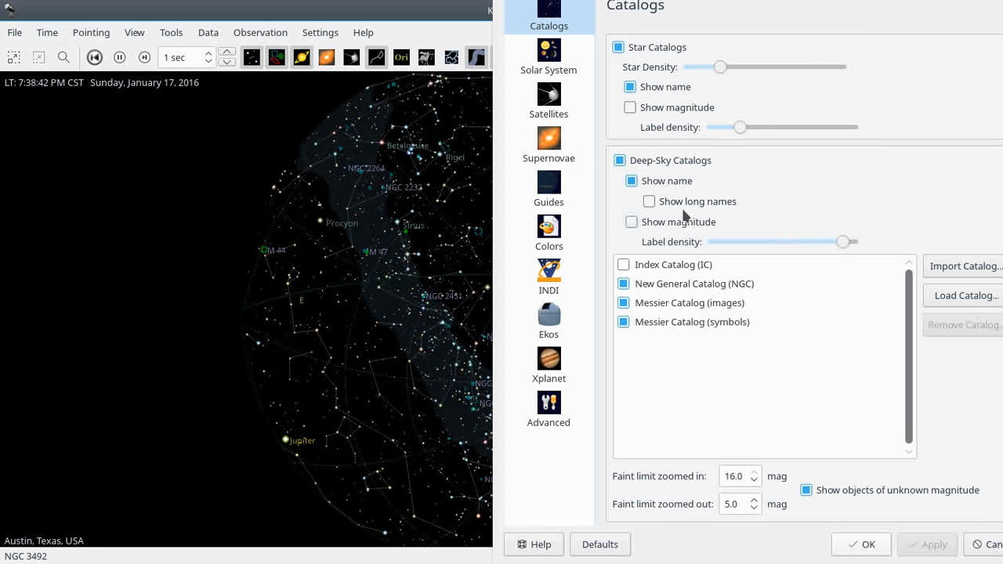
Disable the New General Catalog (NGC), accept the configuration, and turn the sky map back toward the east.
left_click(630, 285)
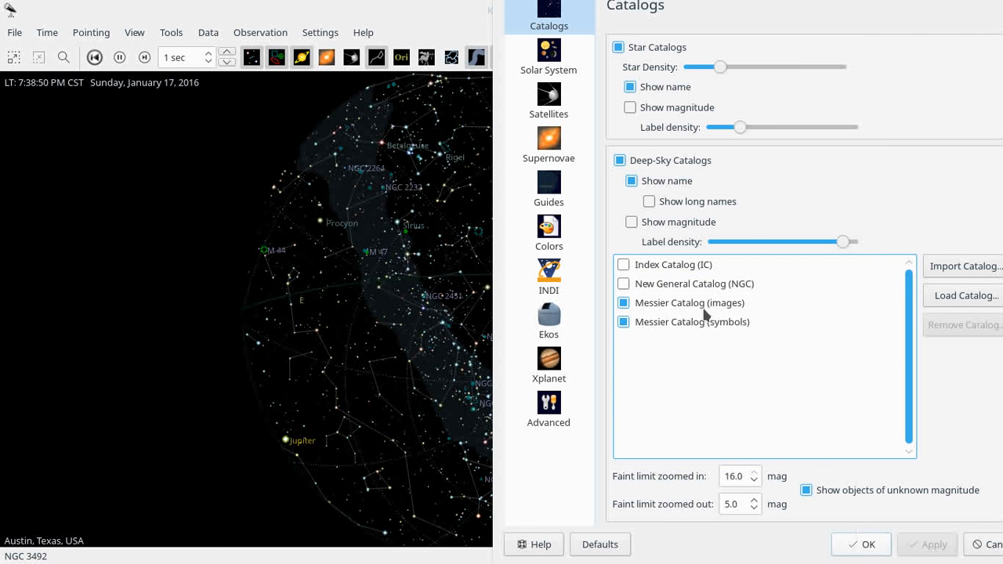
left_click(872, 540)
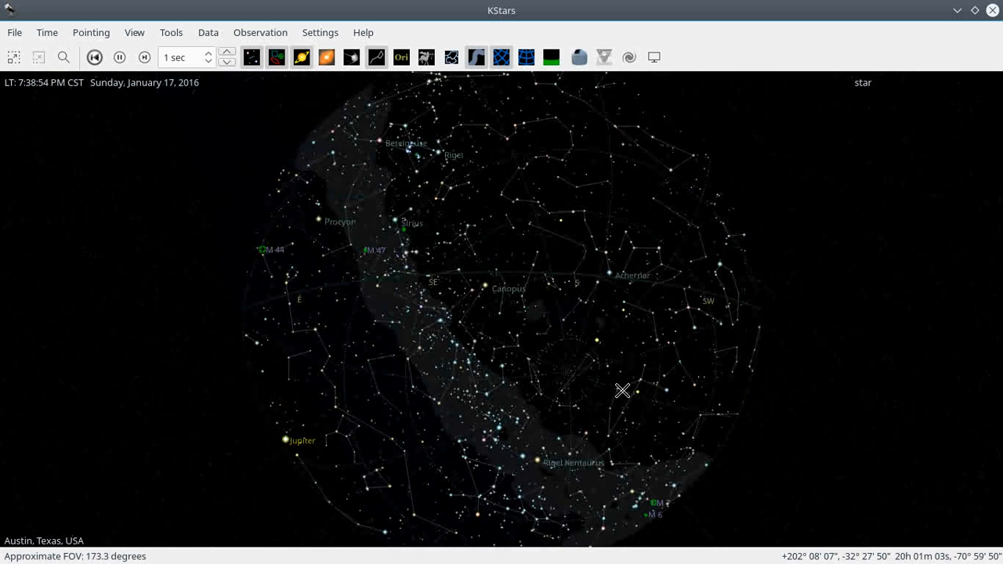
left_click_drag(622, 390, 676, 465)
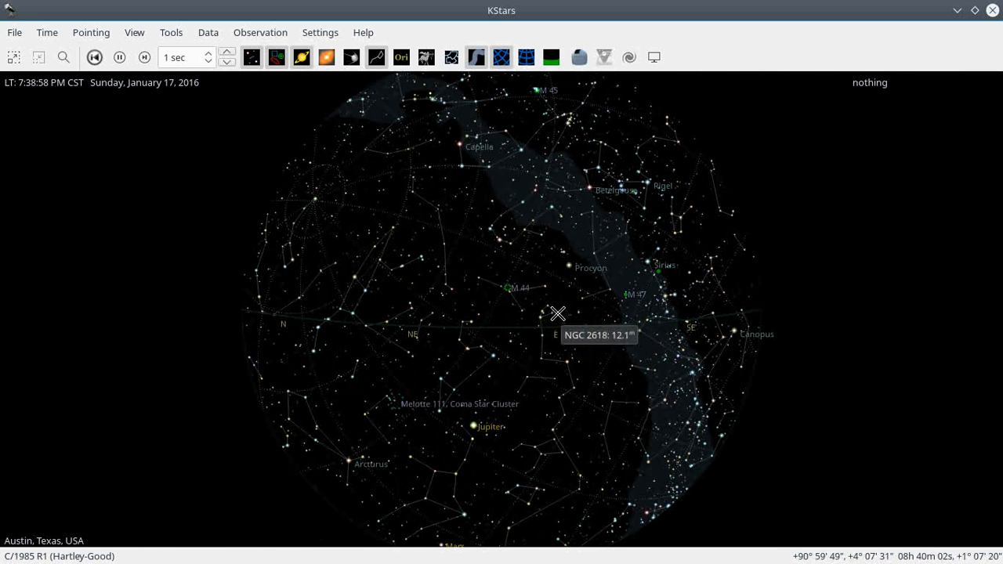
Reopen the KStars configuration and review the Catalogs, Solar System, Satellites, Supernovae and Colors settings.
left_click(320, 35)
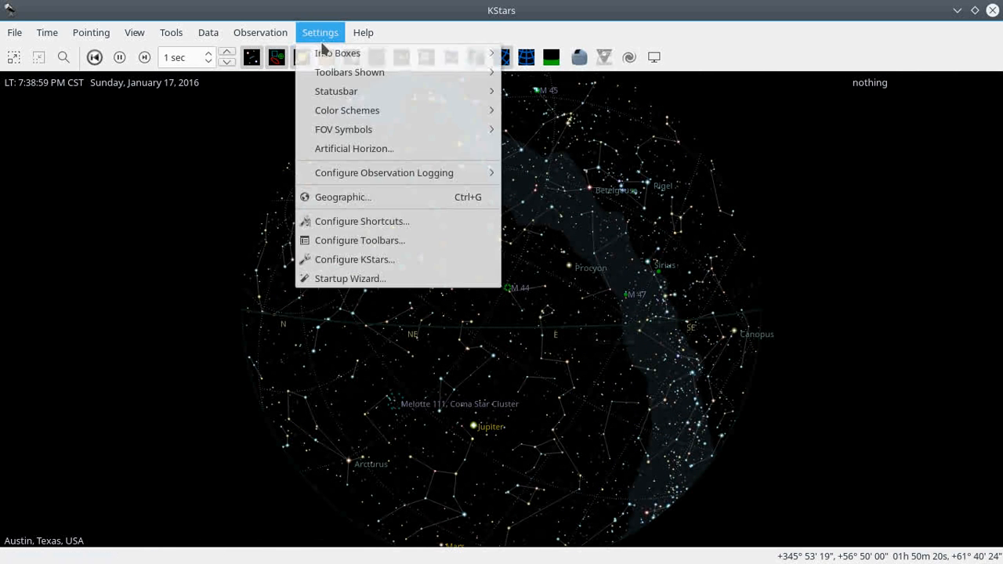
left_click(369, 259)
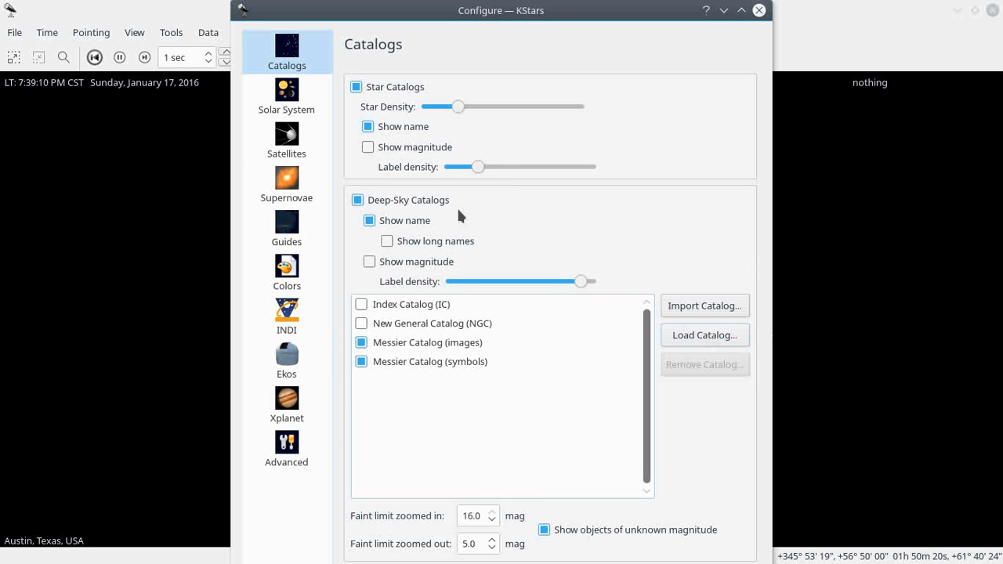
left_click(276, 116)
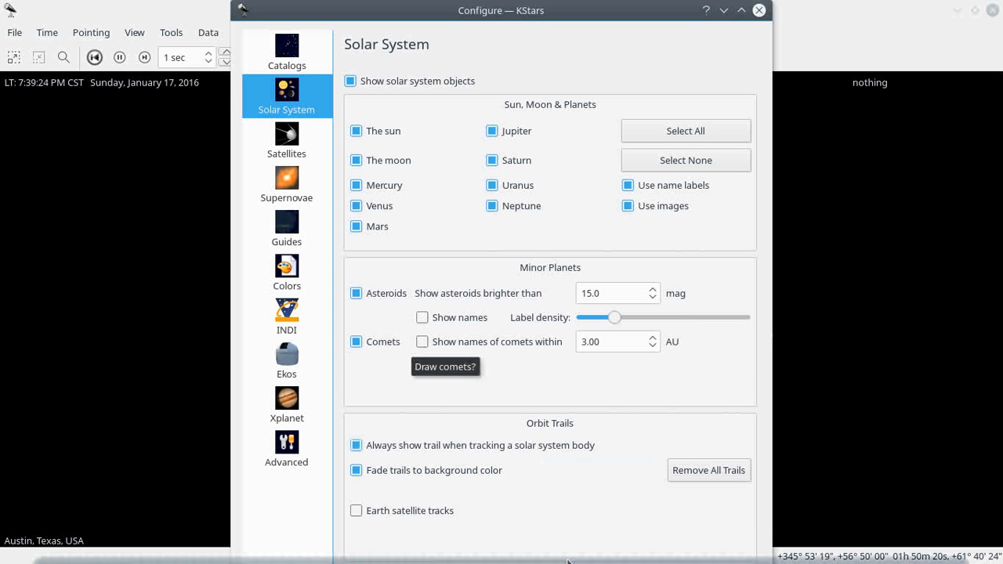
left_click(320, 155)
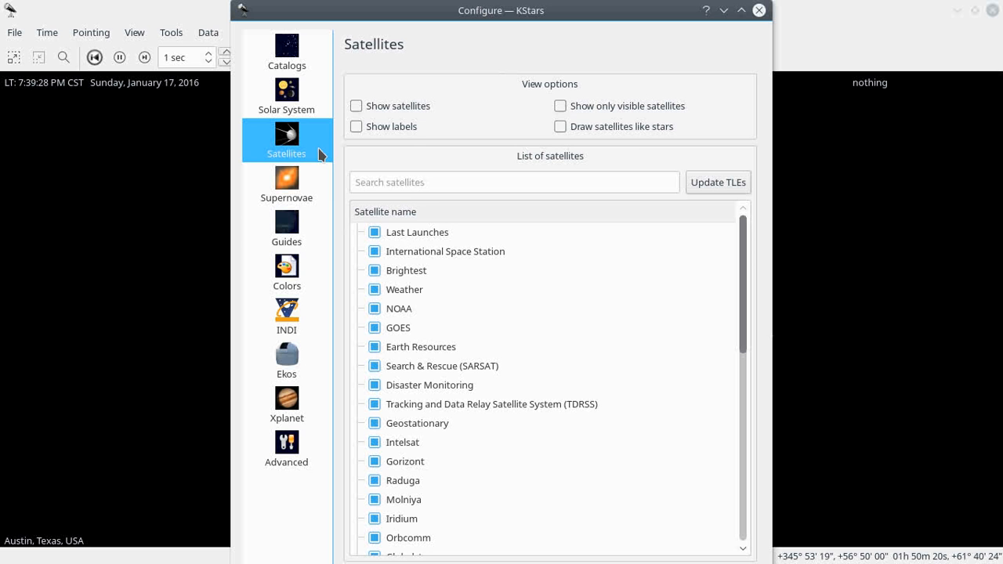
left_click(320, 175)
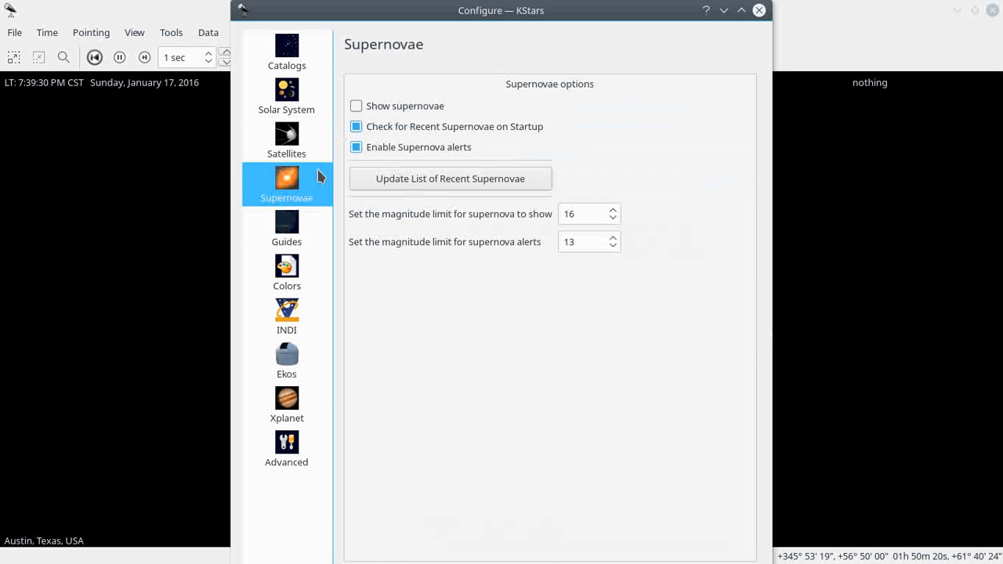
left_click(315, 278)
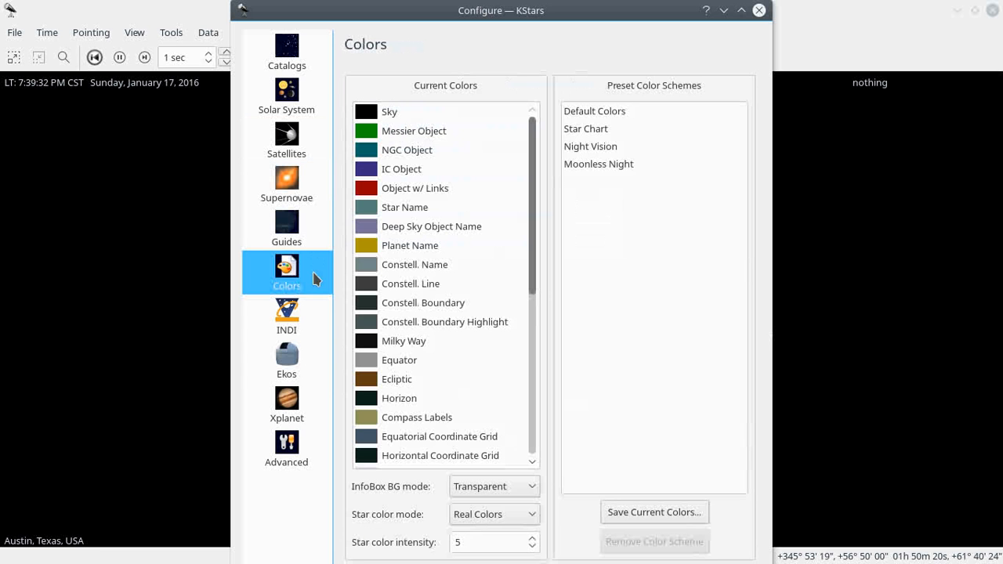
Set the sky culture to Korean in the Guides configuration and apply it.
left_click(312, 226)
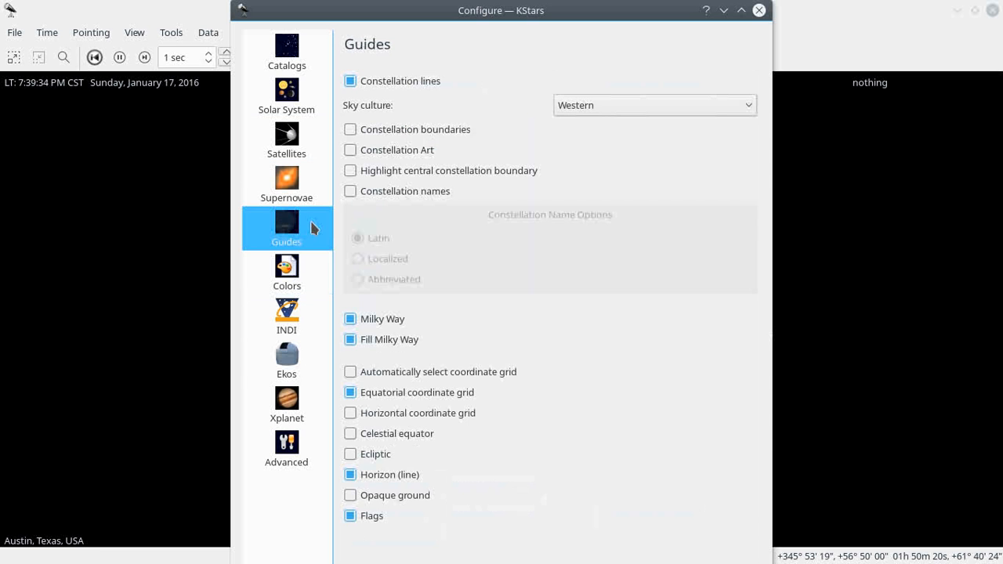
left_click(615, 105)
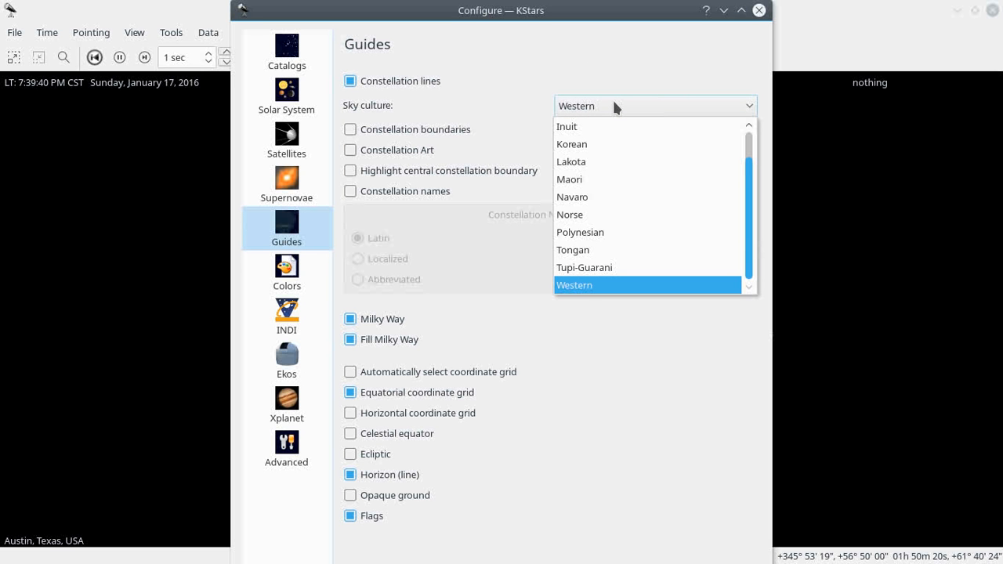
scroll(636, 183, "up", 1)
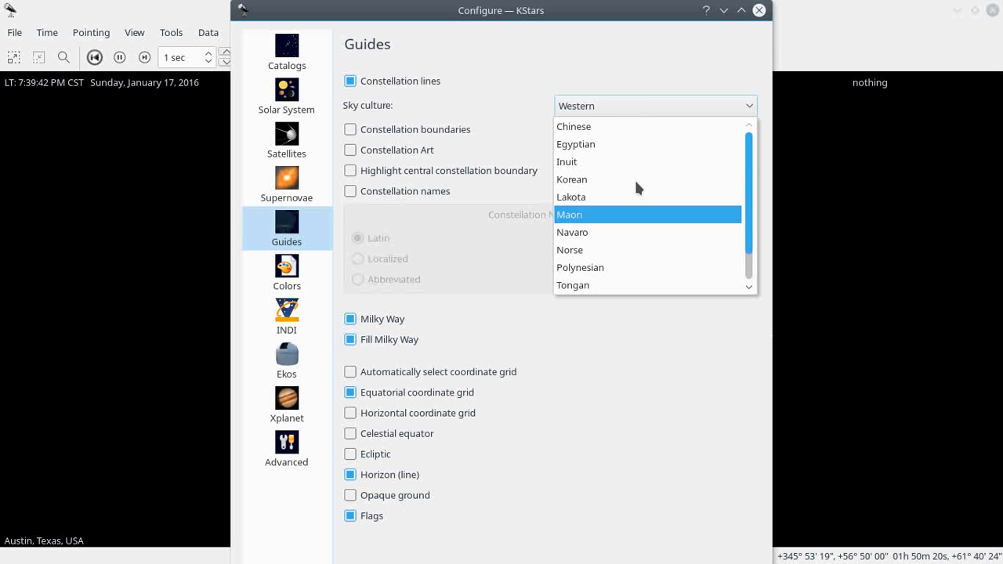
scroll(635, 183, "down", 1)
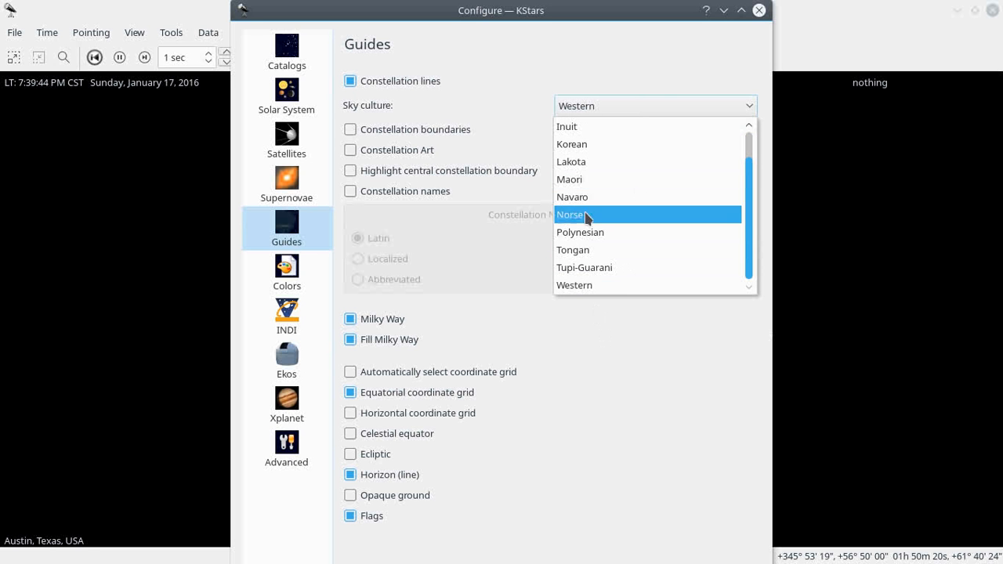
left_click(577, 151)
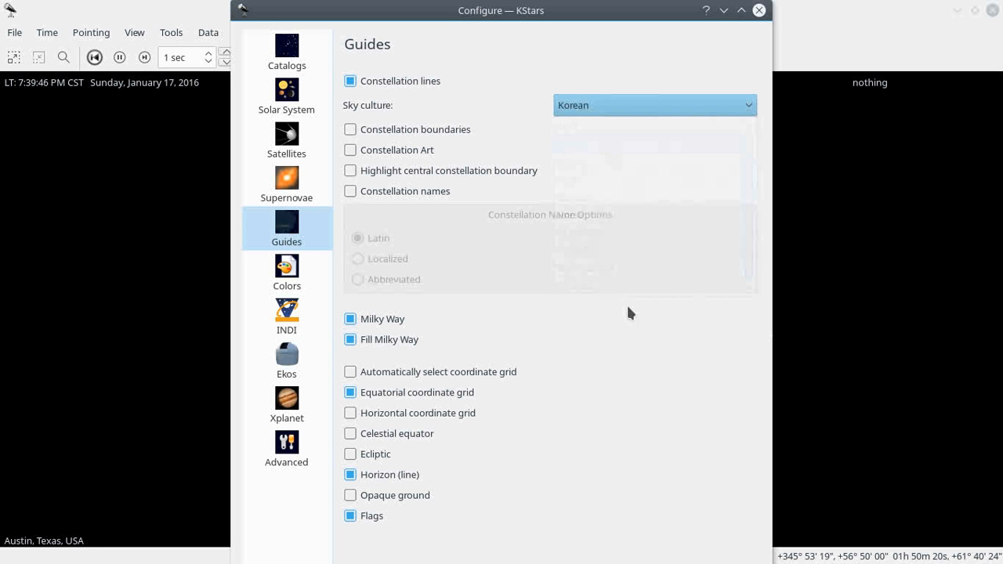
left_click_drag(626, 325, 627, 228)
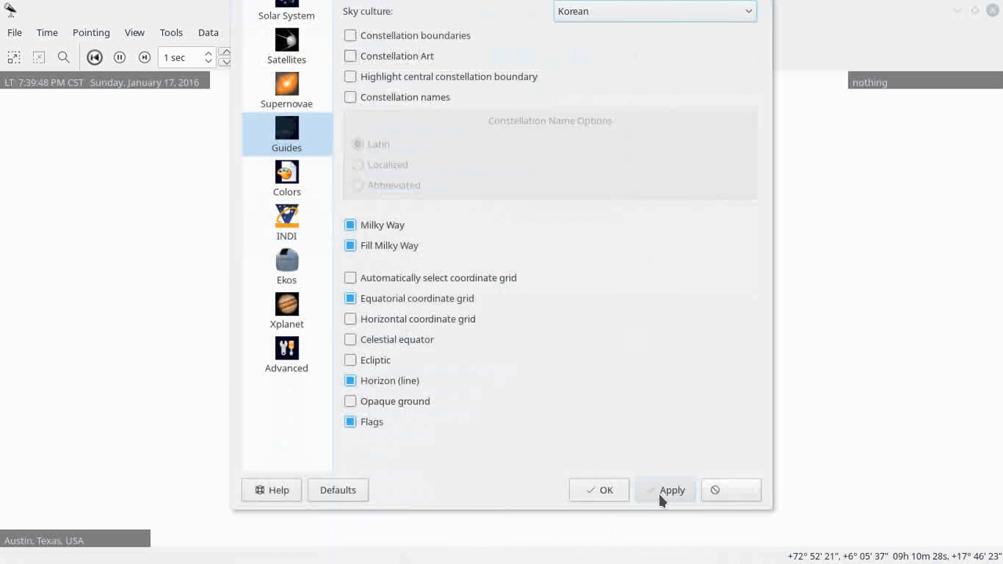
left_click(662, 491)
Move the configuration dialog off the sky map and show the constellation names.
left_click_drag(492, 29, 819, 551)
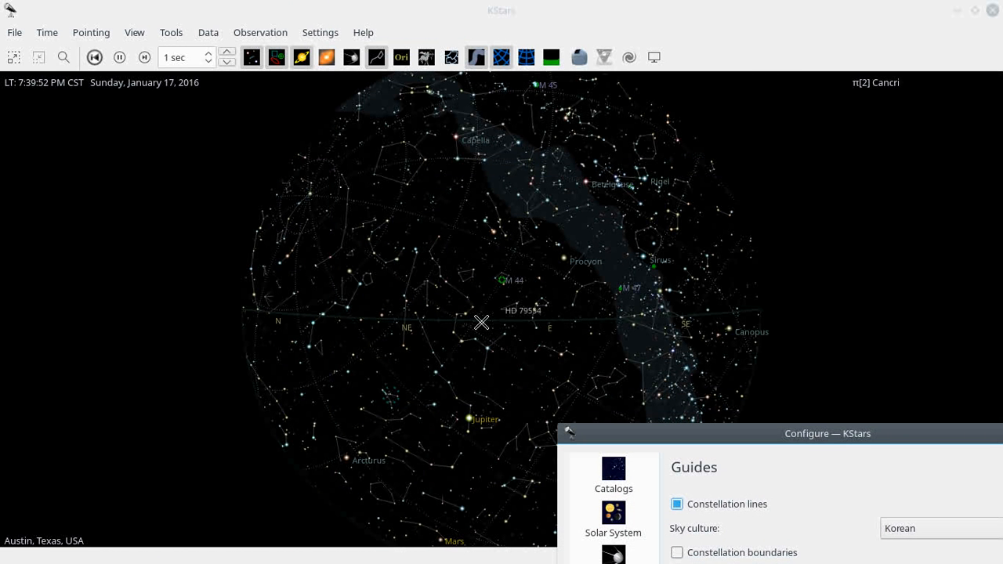
left_click(401, 57)
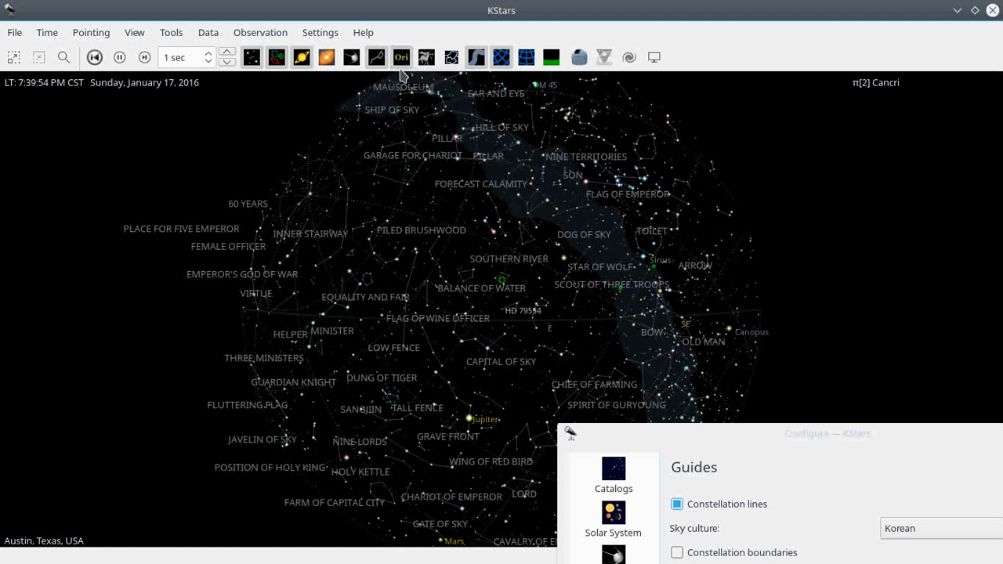
scroll(533, 314, "up", 3)
scroll(533, 313, "down", 3)
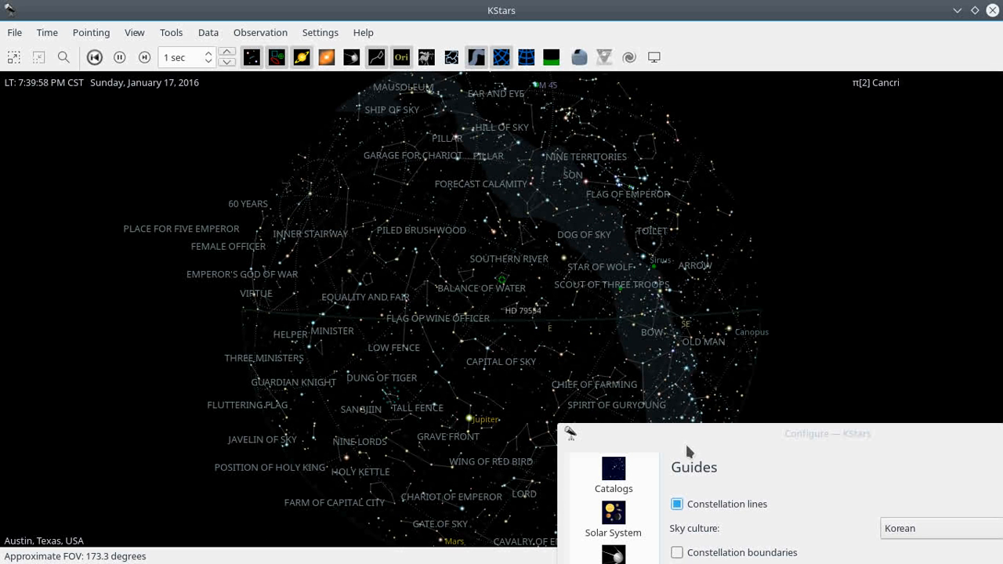
Set the sky culture back to Western in the Guides configuration and apply it.
left_click_drag(688, 451, 425, 164)
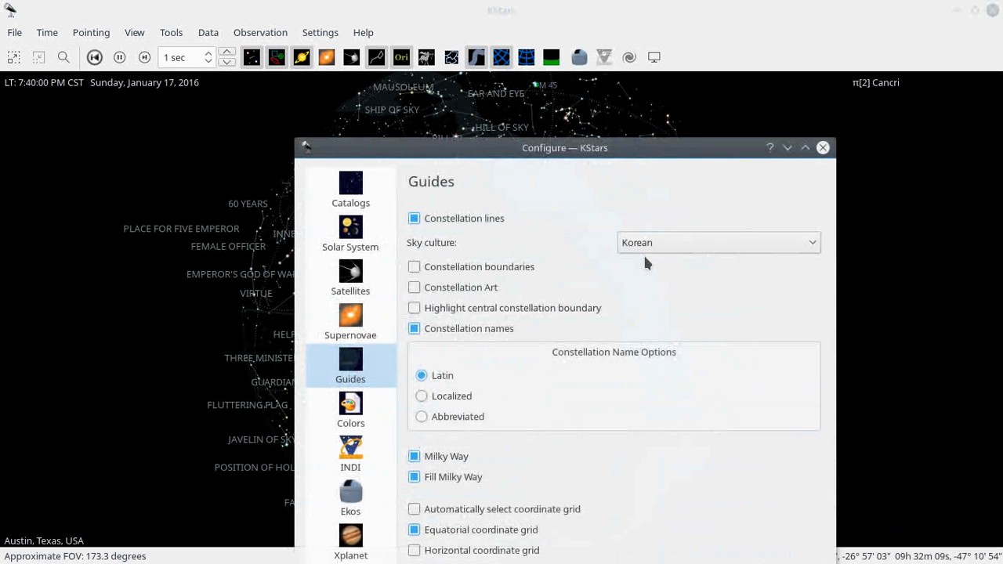
left_click(643, 244)
scroll(681, 392, "up", 1)
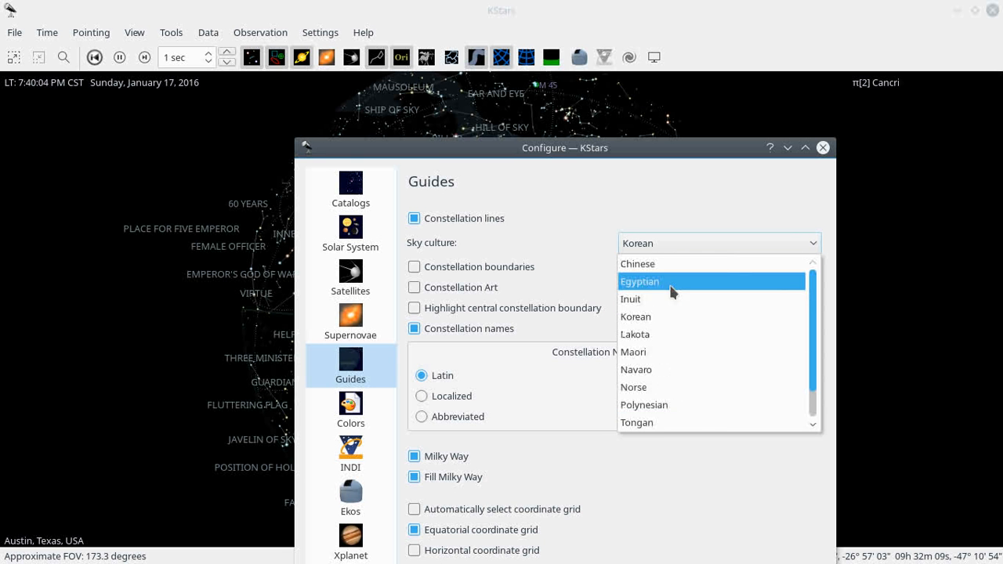
scroll(670, 298, "down", 1)
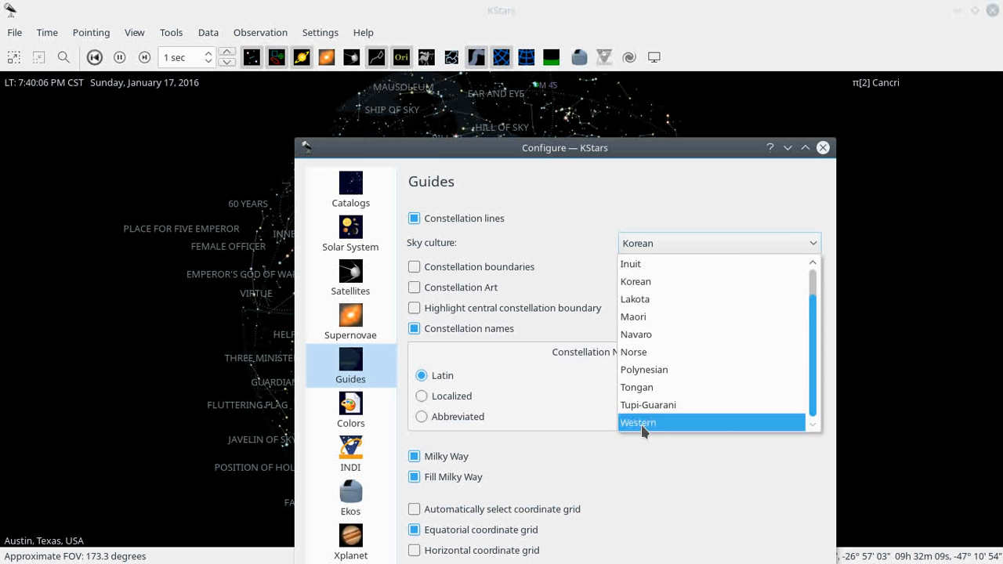
left_click(690, 423)
left_click_drag(689, 422, 644, 182)
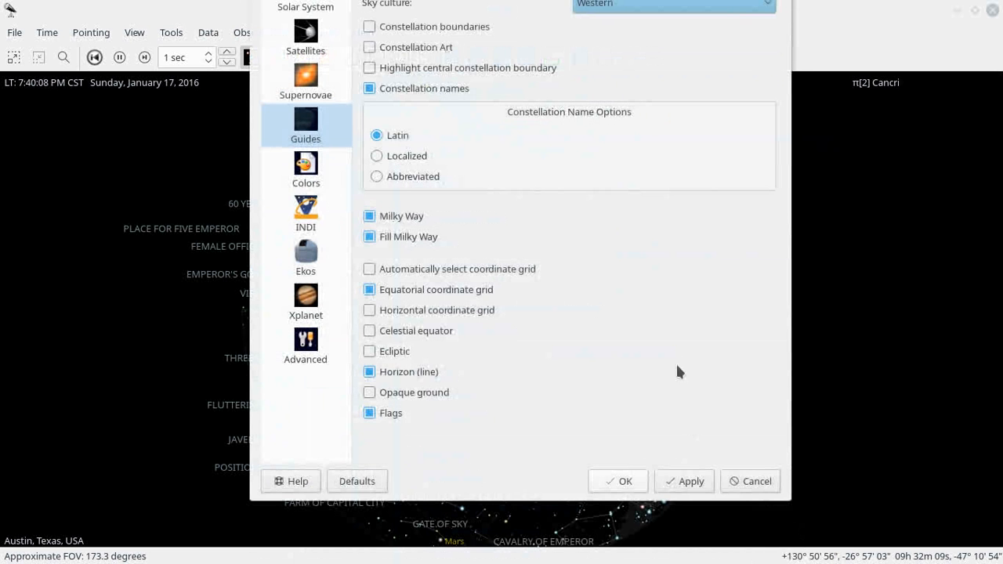
left_click(681, 482)
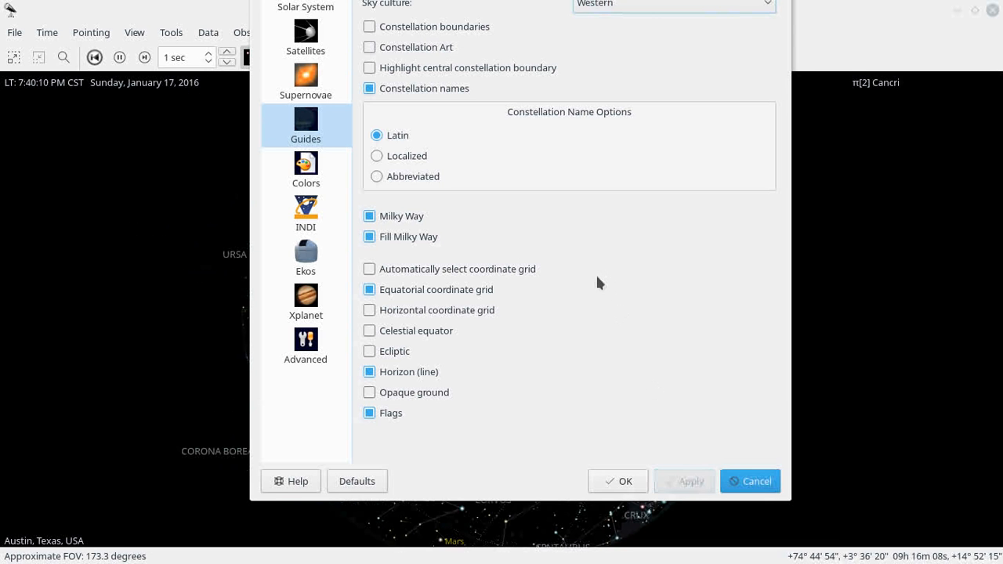
Uncover part of the sky map beside the dialog, enable the celestial equator guide, and apply it.
left_click_drag(598, 279, 688, 334)
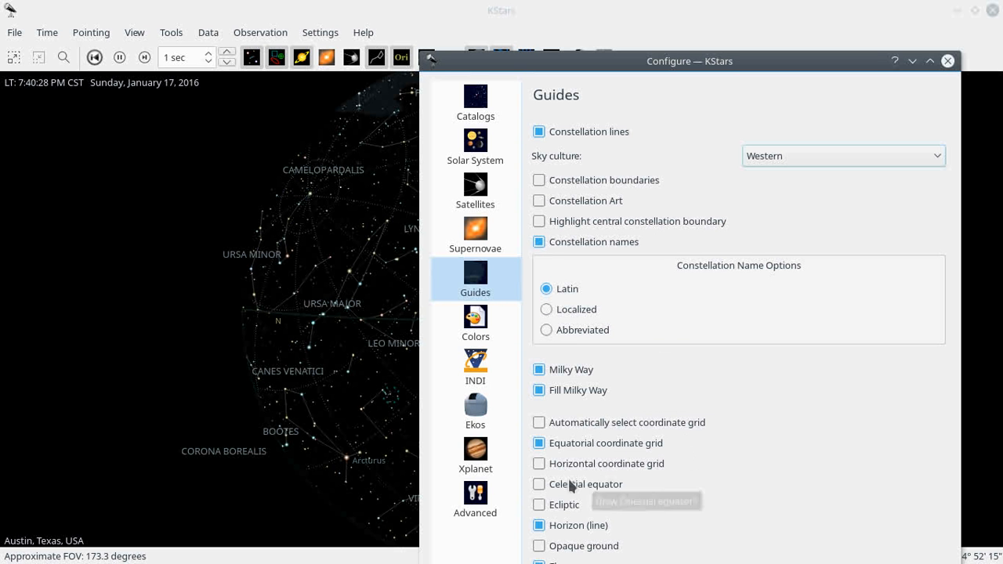
left_click_drag(719, 464, 756, 431)
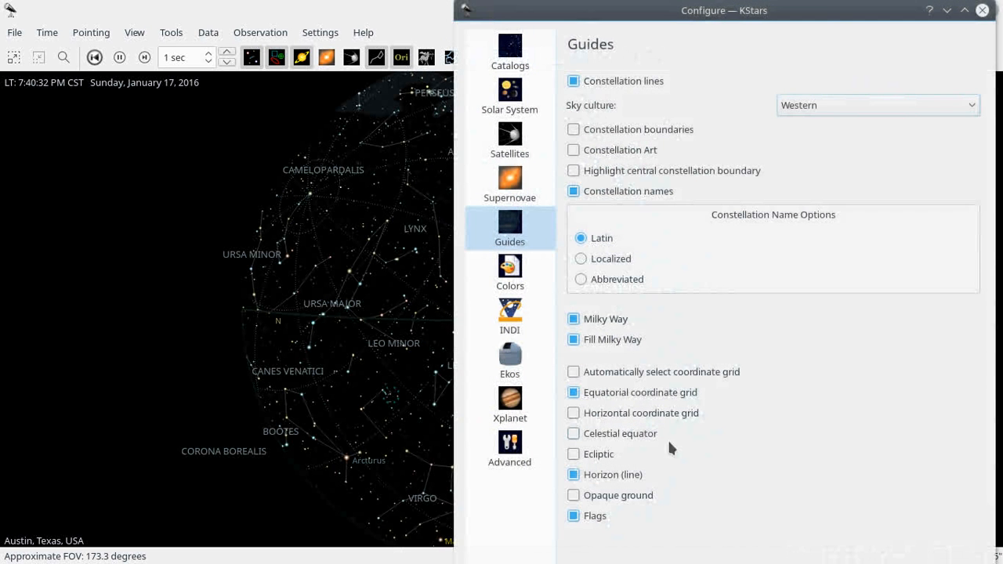
left_click(622, 442)
left_click_drag(748, 468, 741, 416)
left_click(884, 503)
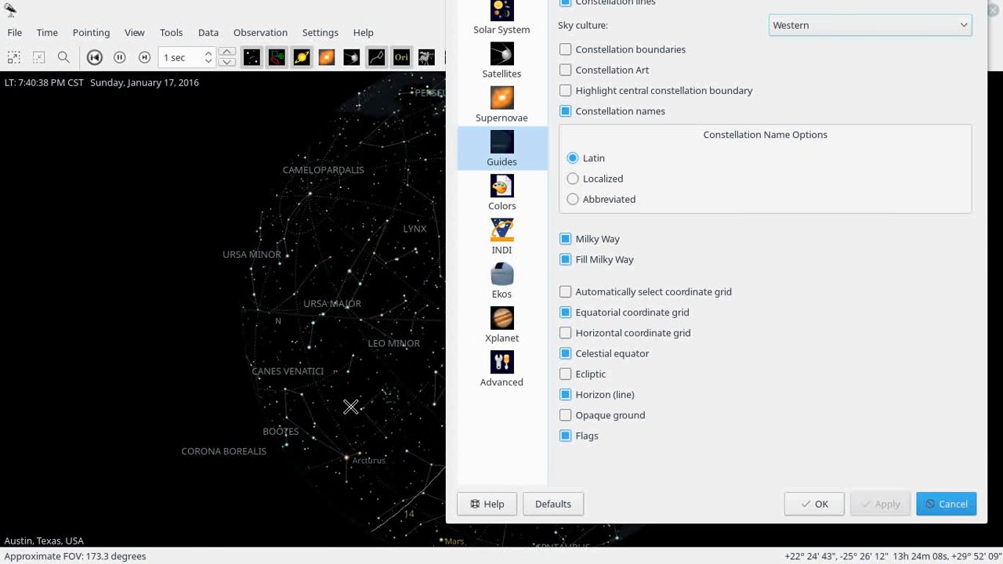
Turn the sky map to view the celestial equator, then enable the ecliptic guide and apply it.
left_click_drag(352, 406, 245, 373)
left_click_drag(613, 323, 766, 366)
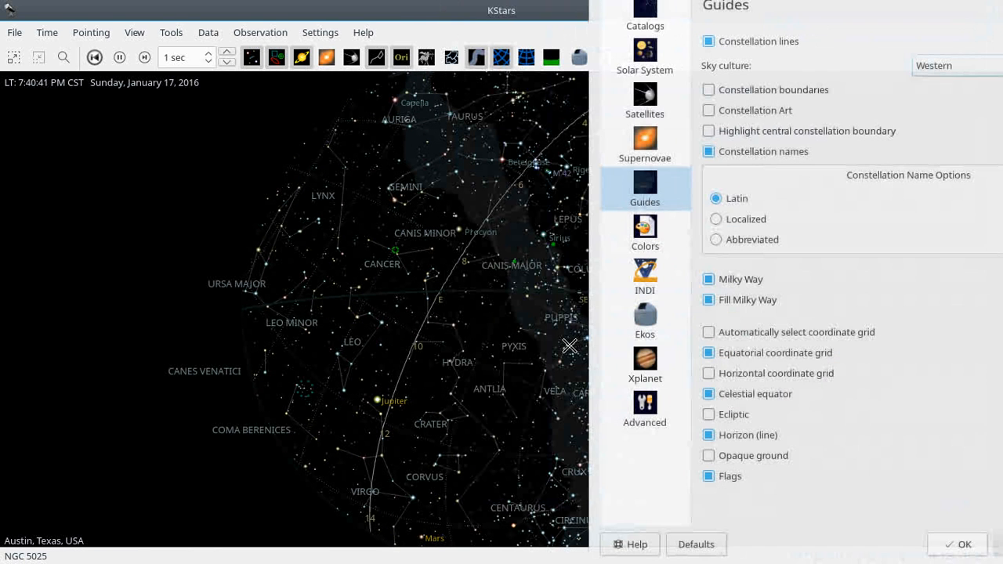
left_click(709, 415)
left_click_drag(891, 524, 843, 525)
left_click(981, 544)
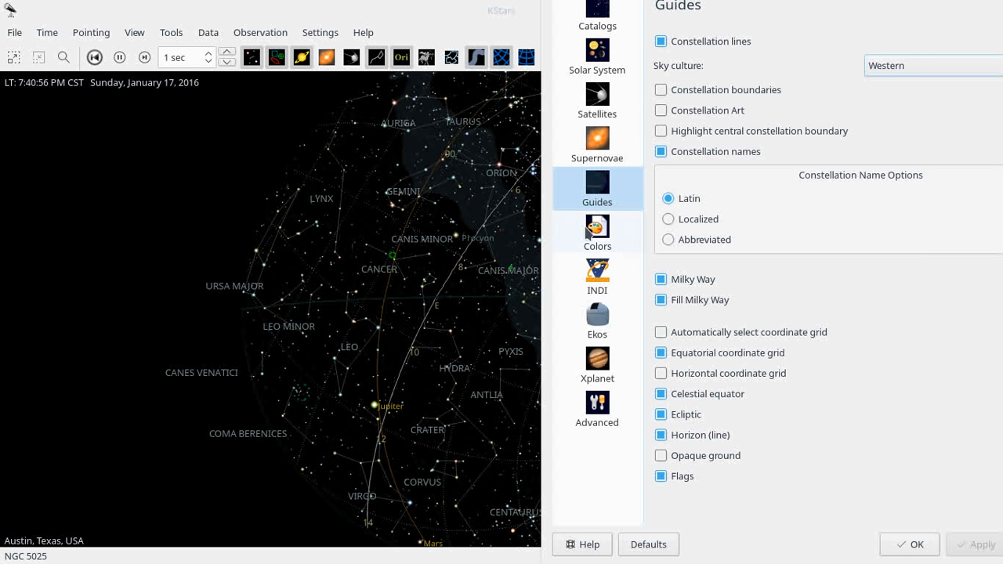
Open the Colors configuration and reposition the dialog to examine the current colors and preset color schemes.
left_click(262, 94)
left_click(597, 235)
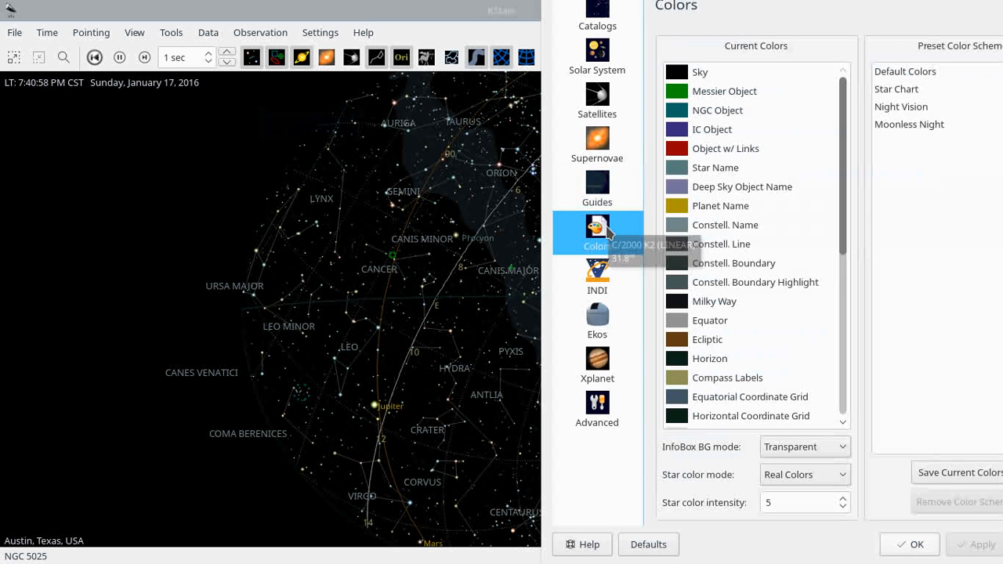
left_click_drag(868, 6, 697, 137)
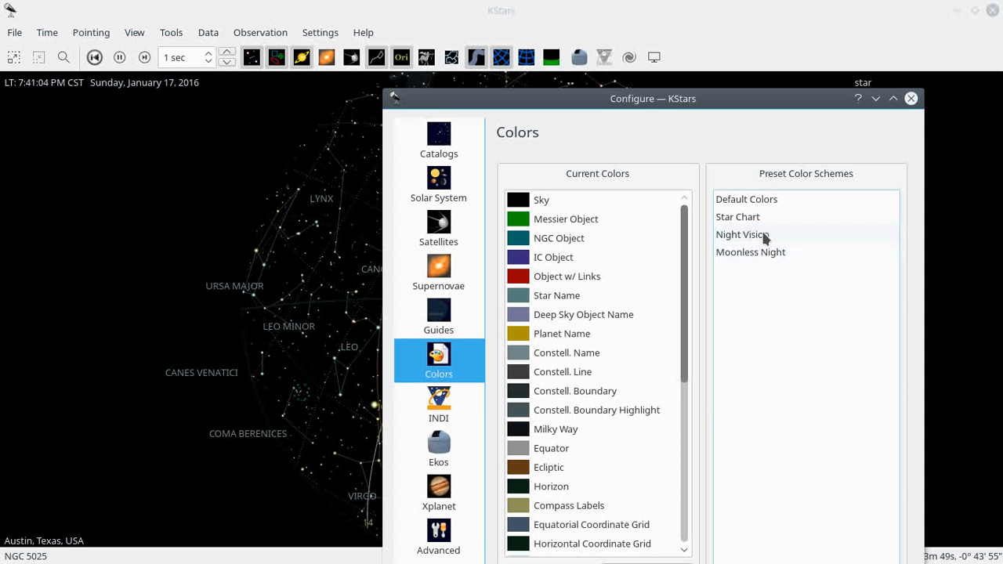
left_click_drag(815, 169, 816, 103)
left_click_drag(769, 418, 772, 384)
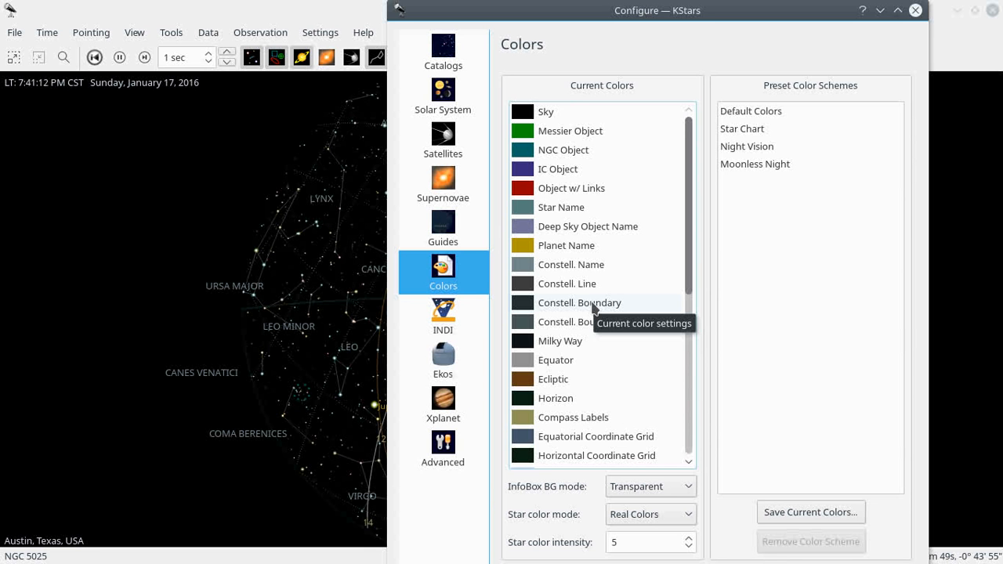
Review the Advanced configuration's General, Look and Feel, and Observing List settings, then close the dialog.
left_click(472, 453)
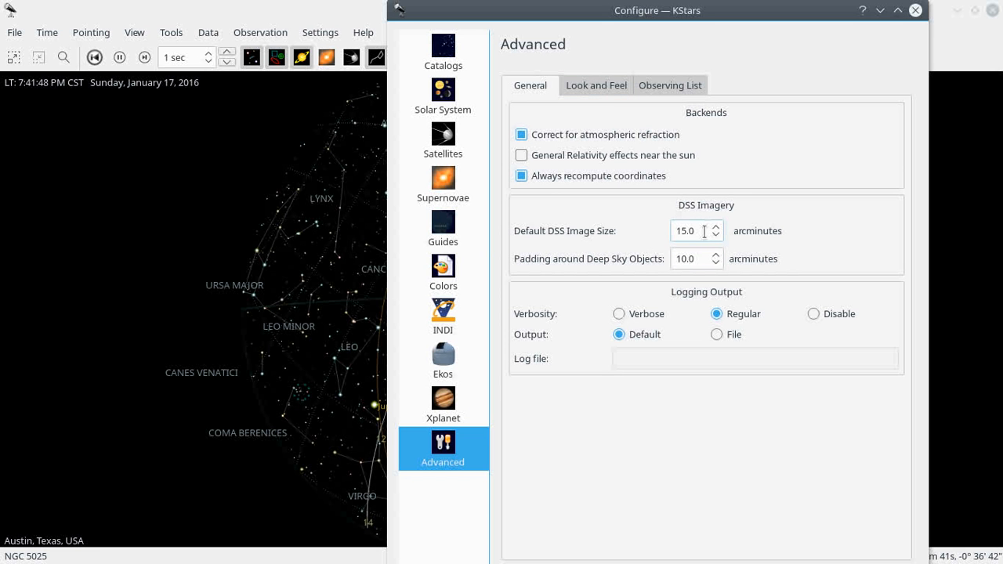
scroll(607, 81, "down", 2)
left_click(607, 82)
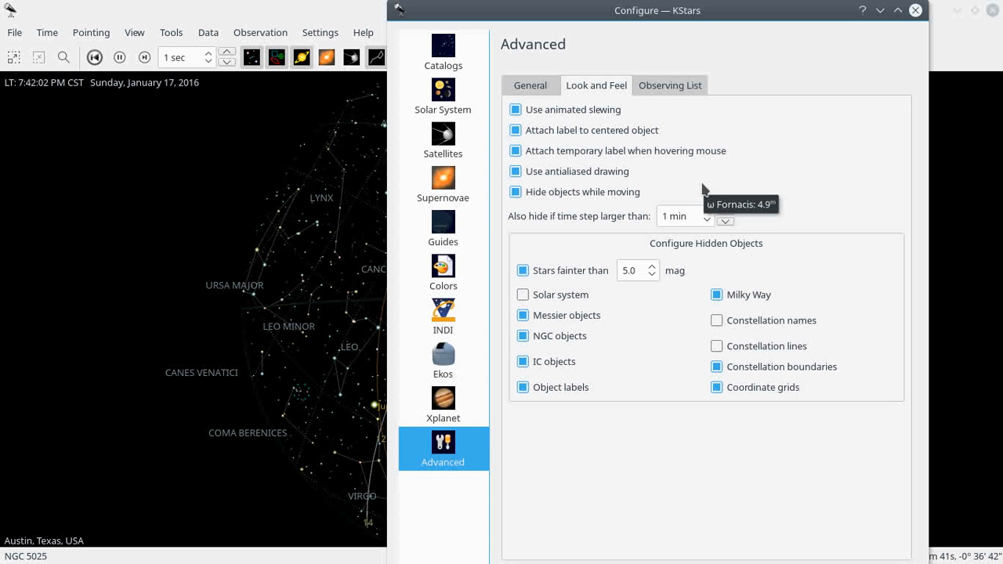
left_click(656, 88)
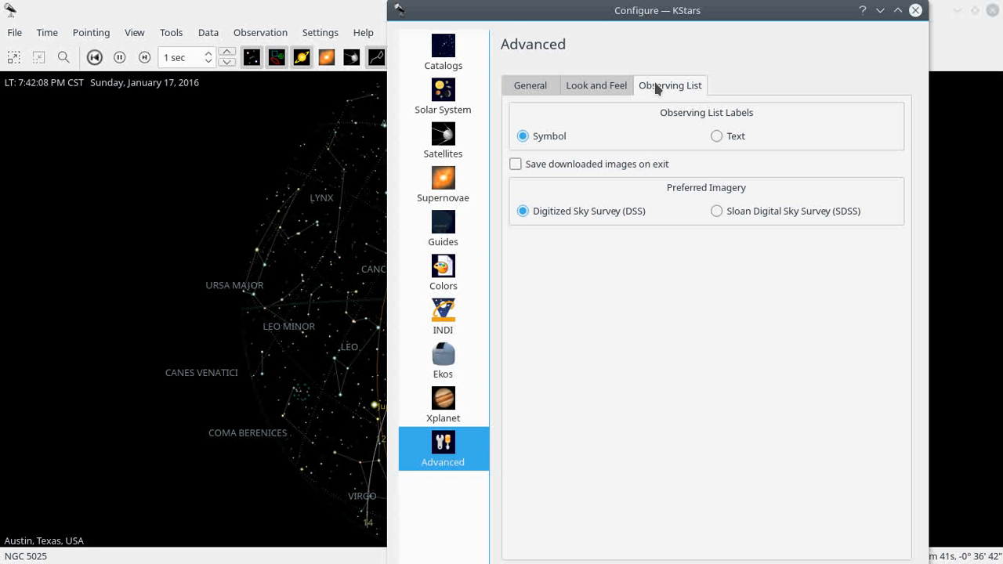
left_click(915, 10)
Hide the constellation names and switch the sky map to the Star Chart color scheme.
mouse_move(623, 204)
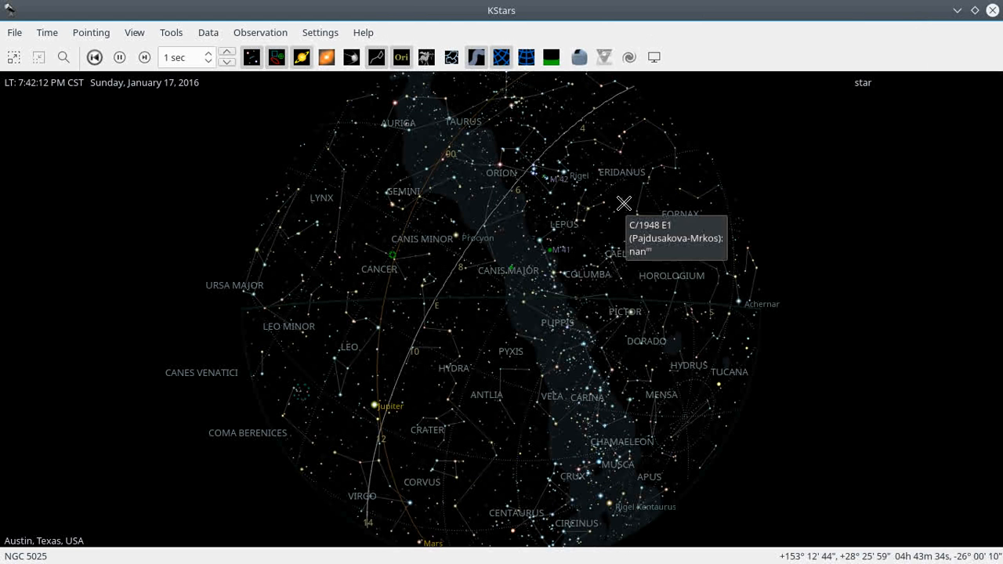
left_click(401, 57)
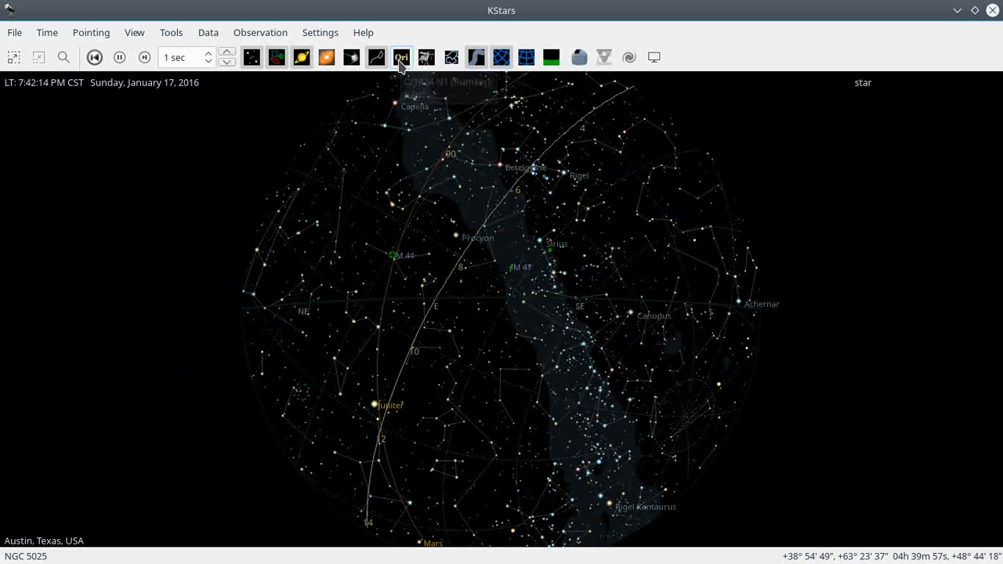
left_click(317, 34)
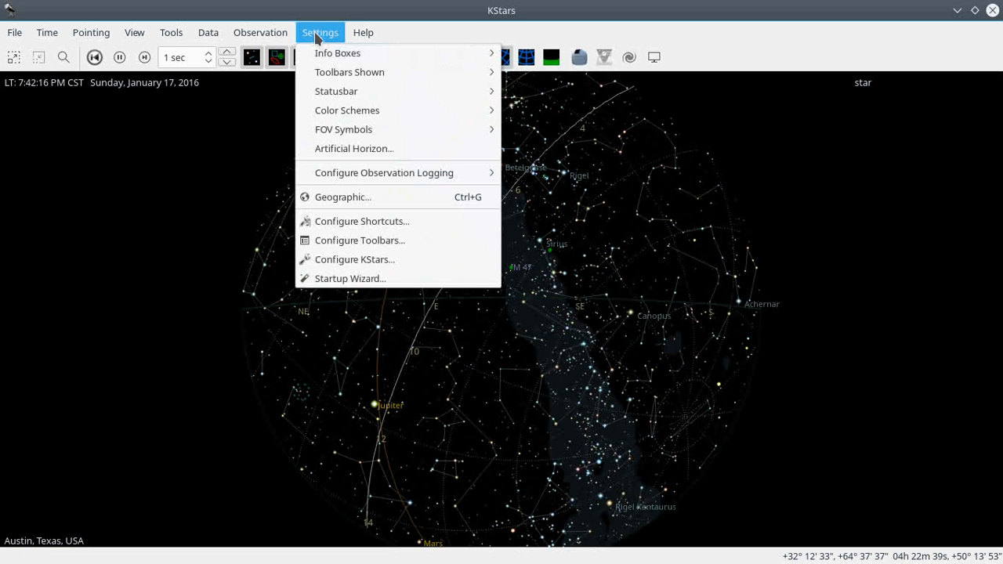
mouse_move(354, 118)
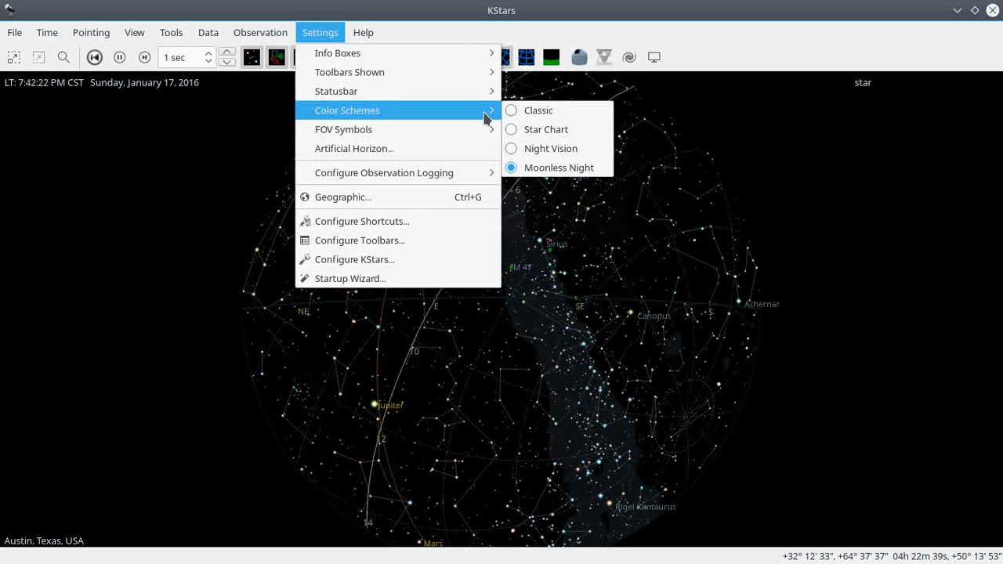
left_click(549, 130)
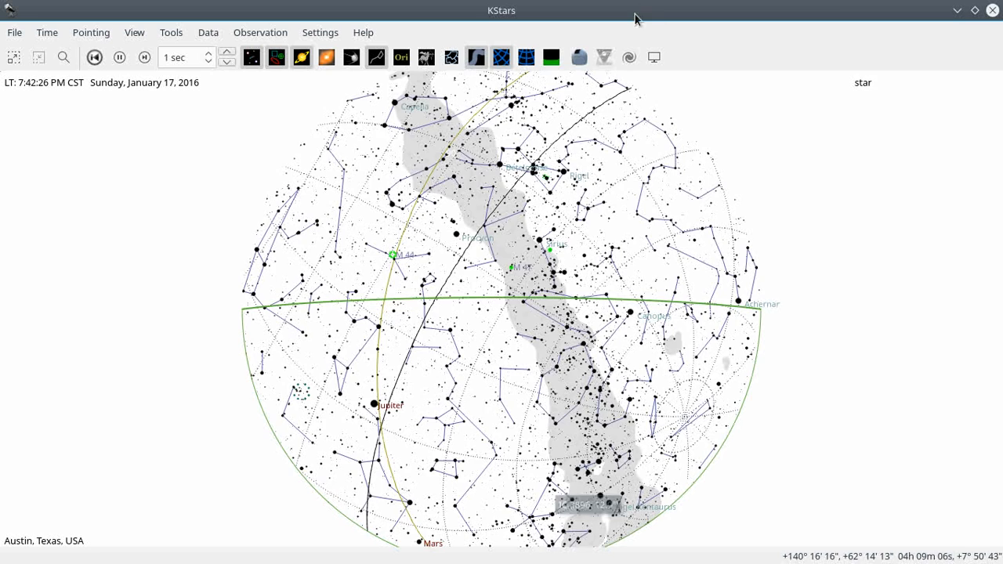
left_click_drag(549, 233, 537, 322)
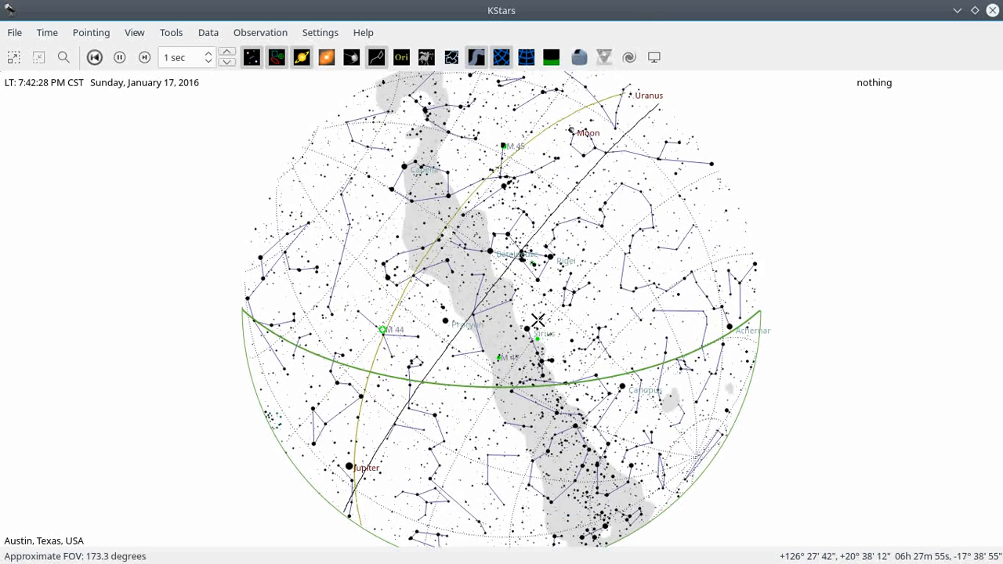
scroll(538, 321, "up", 10)
scroll(538, 321, "down", 10)
left_click_drag(616, 267, 533, 279)
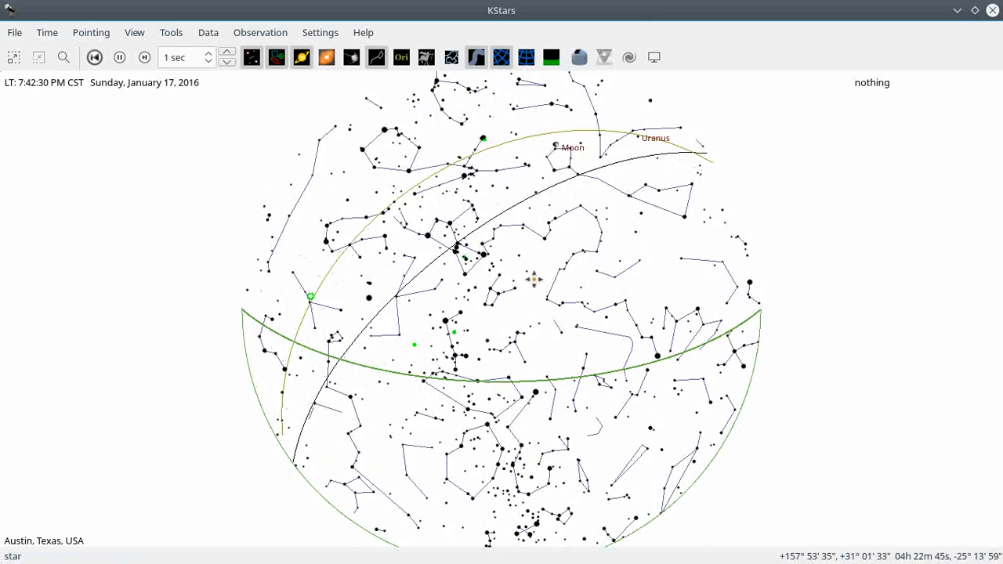
Disable the ecliptic, horizon line, celestial equator and equatorial coordinate grid in the Guides configuration, and accept the changes.
left_click(320, 32)
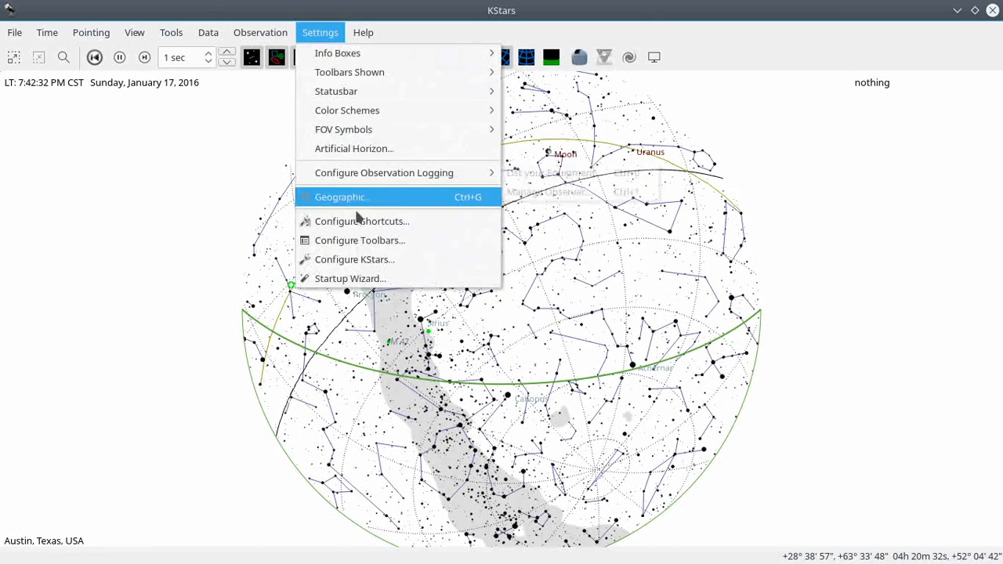
left_click(367, 262)
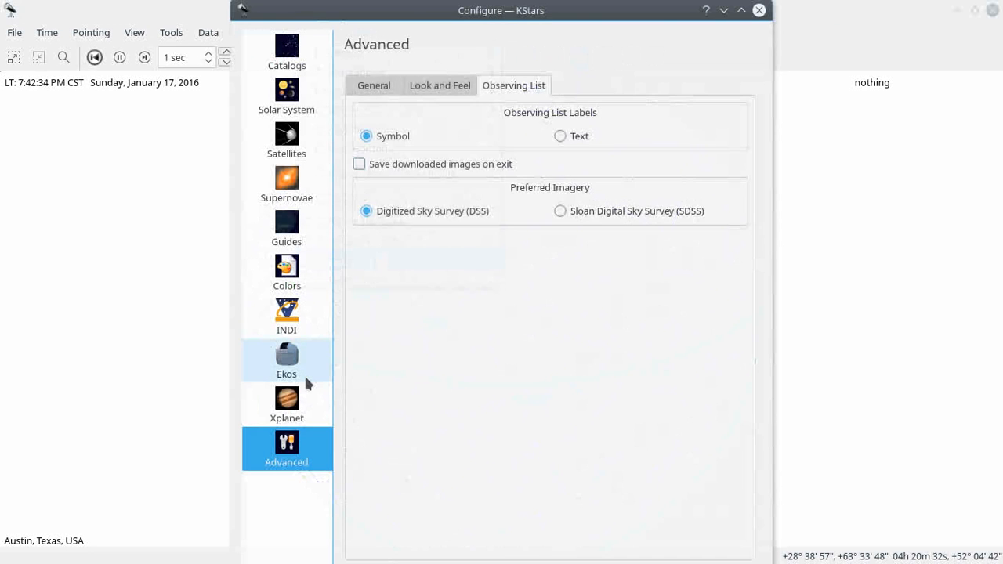
left_click(286, 244)
left_click(356, 460)
left_click(358, 476)
left_click(362, 439)
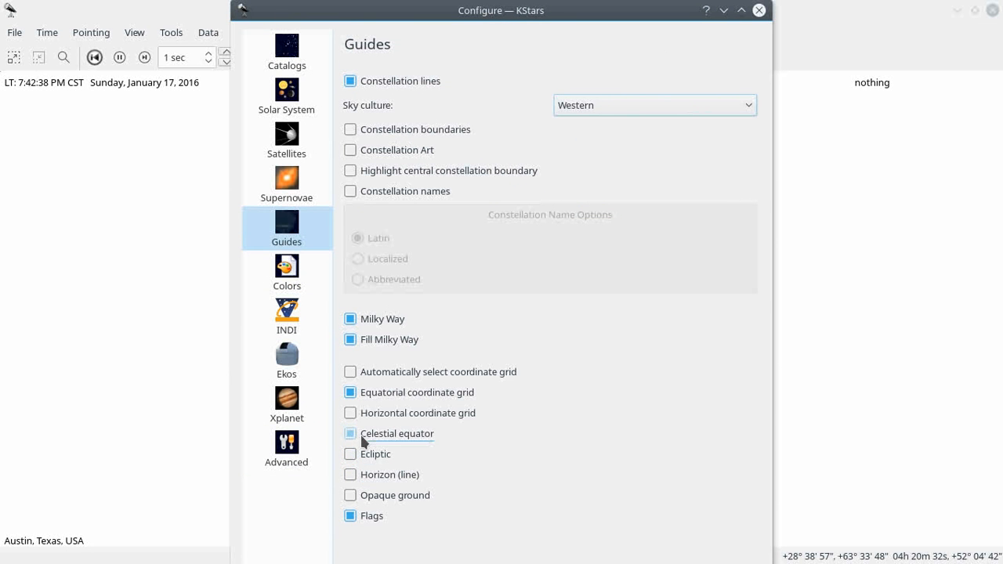
left_click_drag(496, 449, 489, 409)
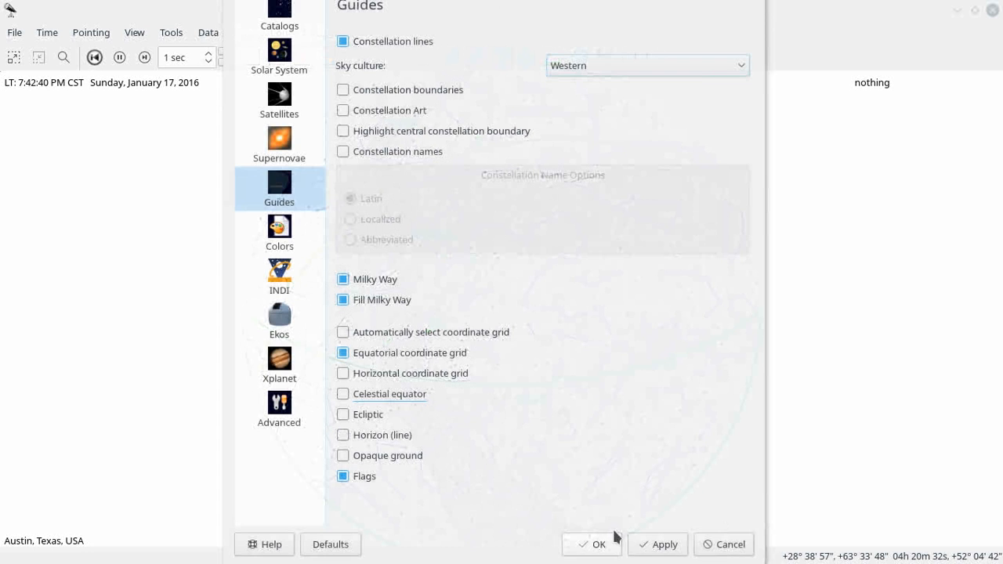
left_click(358, 352)
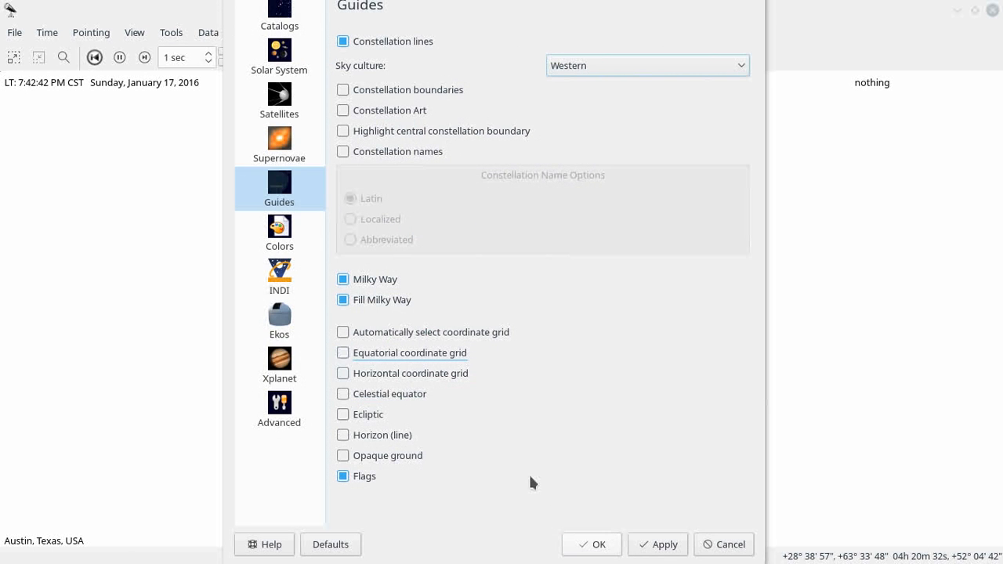
left_click(583, 543)
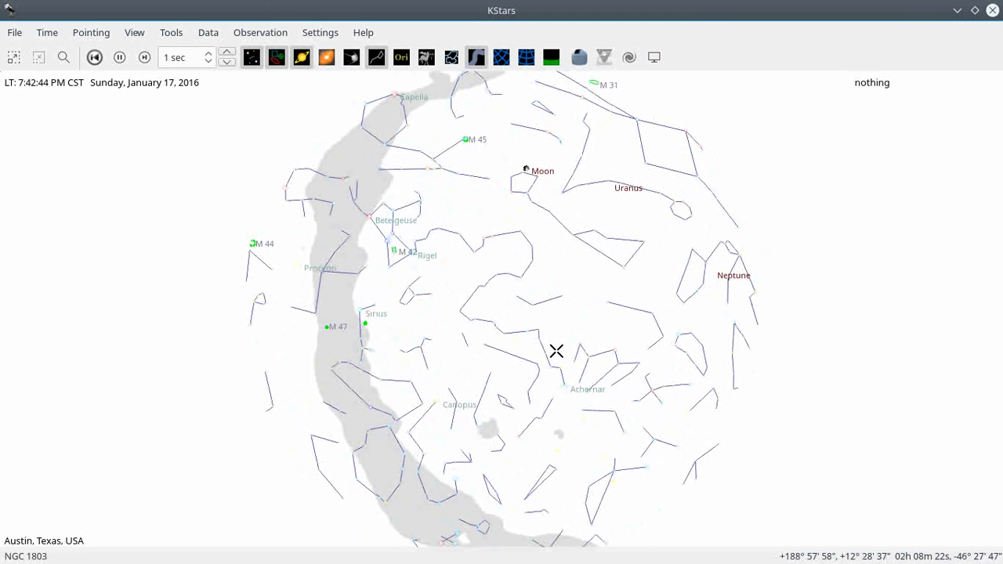
Reapply the Star Chart color scheme, switching to Classic and back to Star Chart.
left_click_drag(481, 288, 522, 302)
left_click(313, 32)
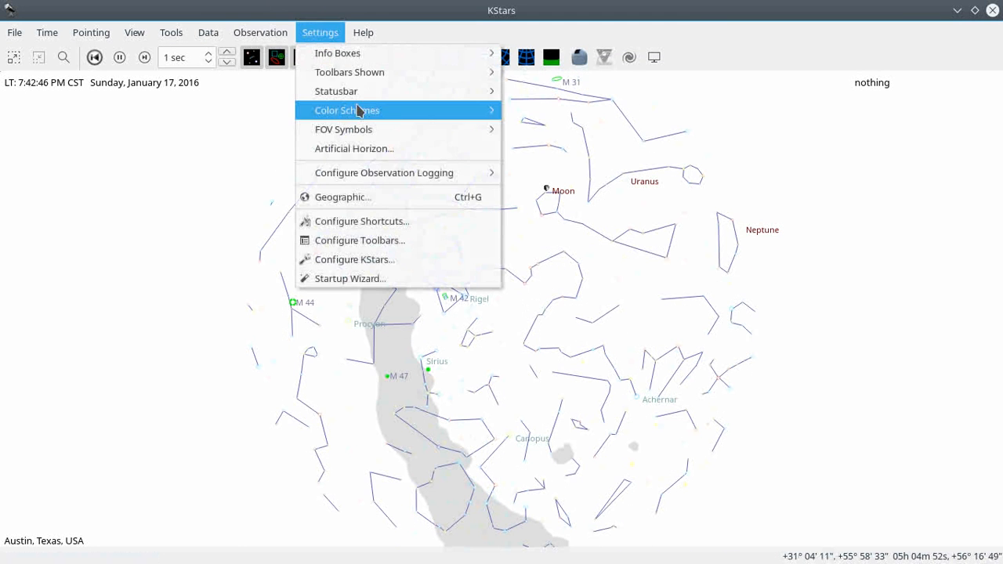
left_click(530, 128)
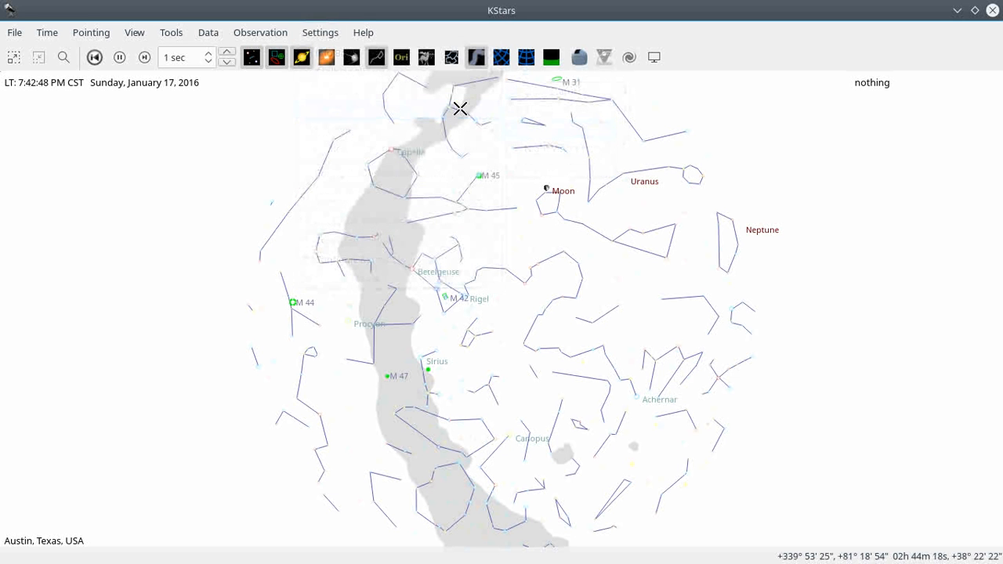
left_click(262, 33)
mouse_move(319, 33)
mouse_move(378, 114)
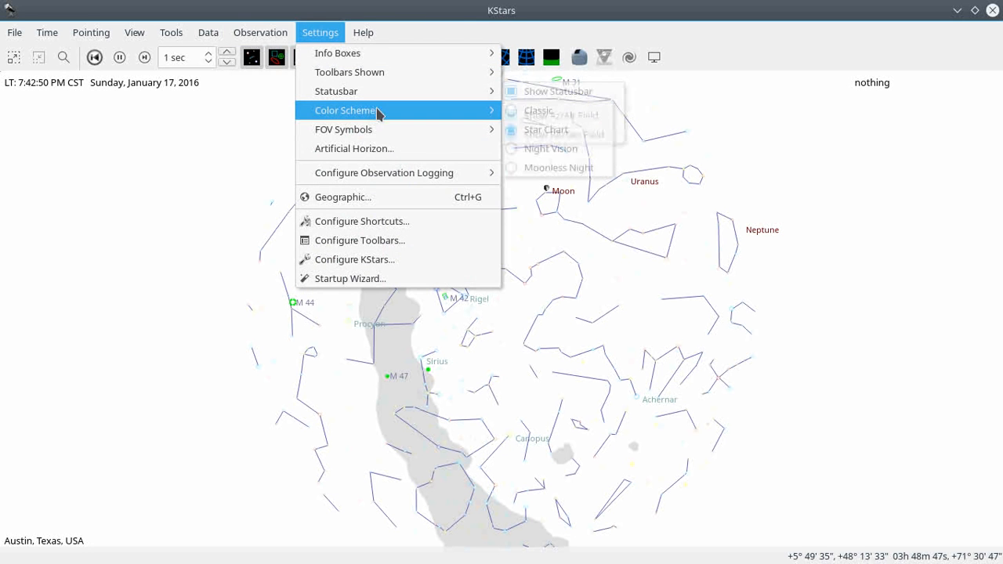
left_click(539, 110)
left_click(320, 33)
mouse_move(354, 100)
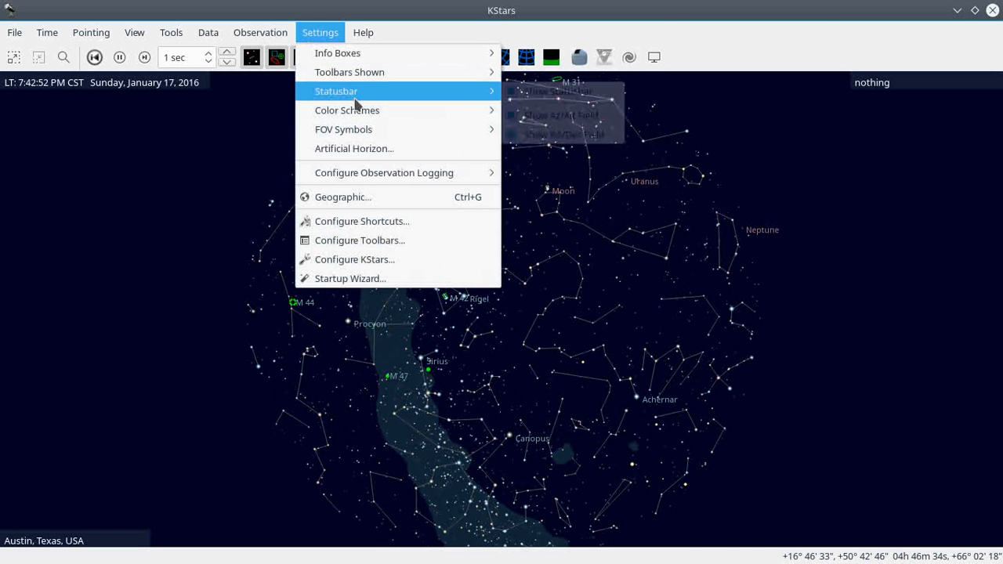
left_click(533, 129)
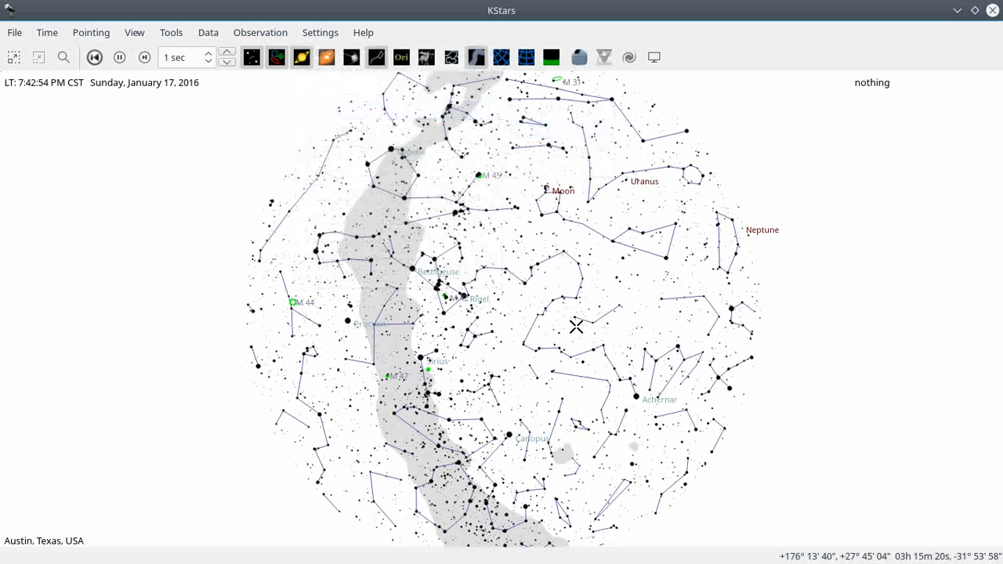
Zoom in and out around Orion to examine how the star chart looks at different fields of view.
scroll(576, 326, "up", 5)
scroll(575, 326, "down", 3)
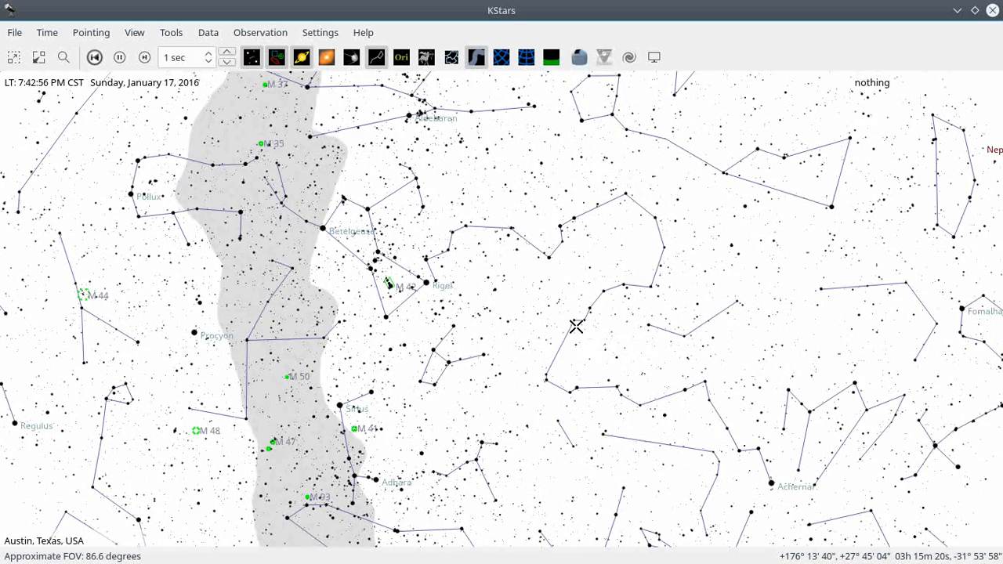
scroll(561, 352, "up", 6)
scroll(561, 352, "down", 4)
scroll(561, 353, "up", 7)
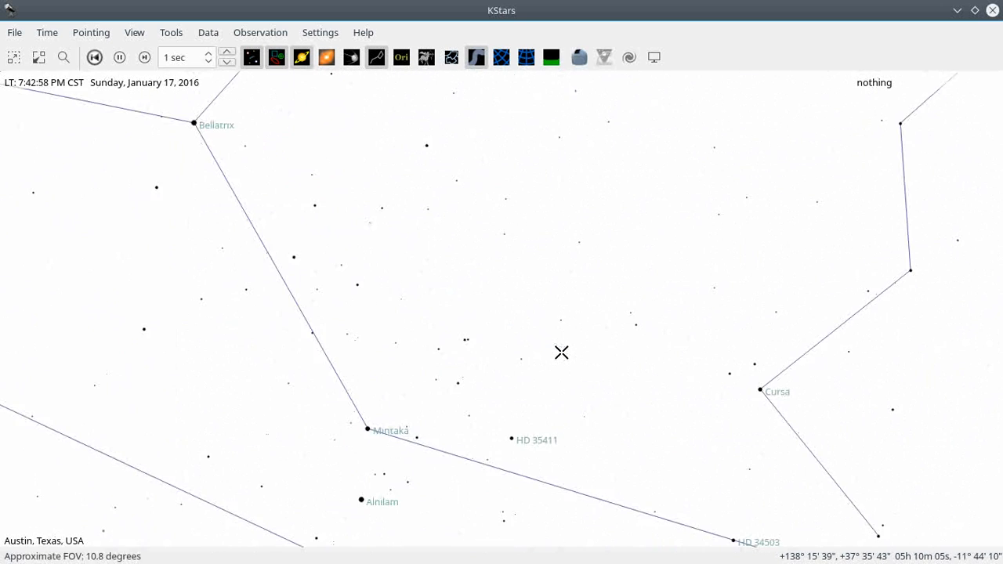
scroll(508, 353, "down", 8)
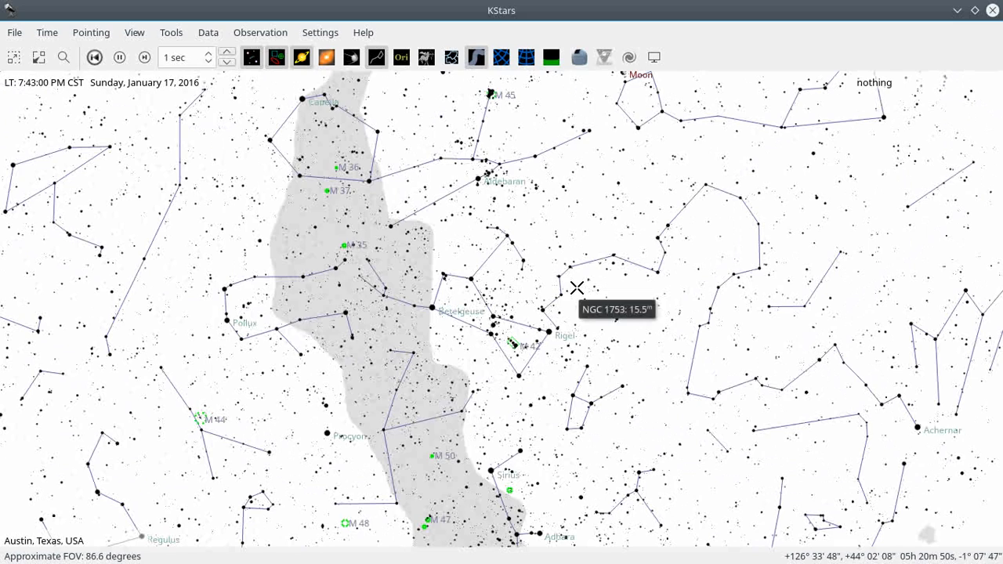
Change the color scheme from Star Chart to Moonless Night.
left_click(320, 32)
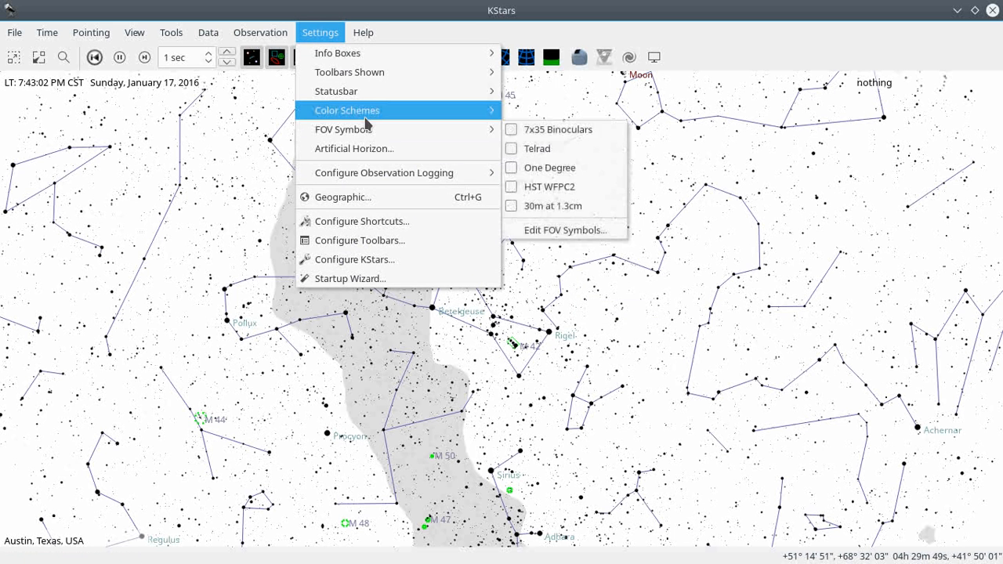
mouse_move(365, 111)
left_click(590, 166)
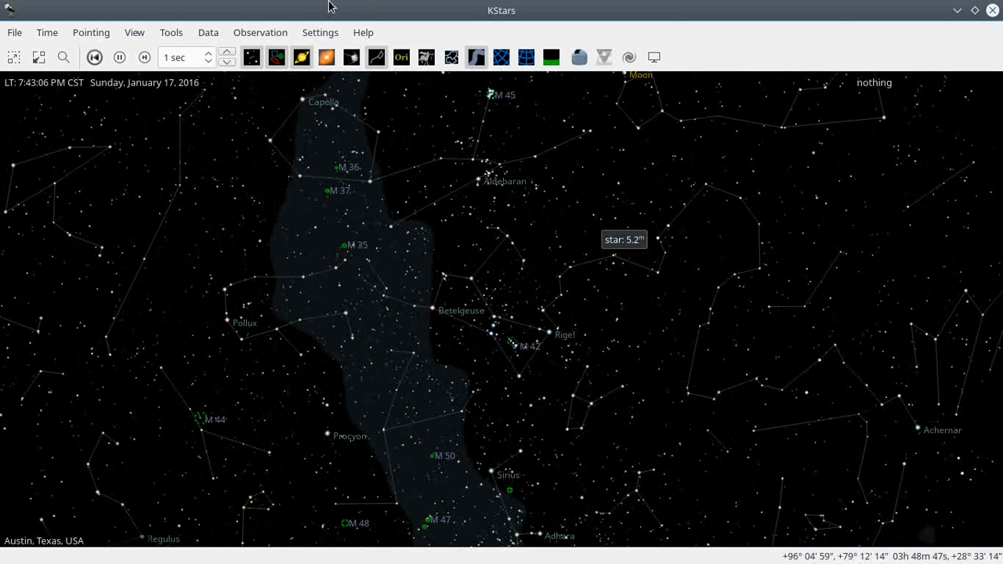
Switch the sky map to the Night Vision color scheme and look around the sky.
left_click(330, 32)
mouse_move(382, 130)
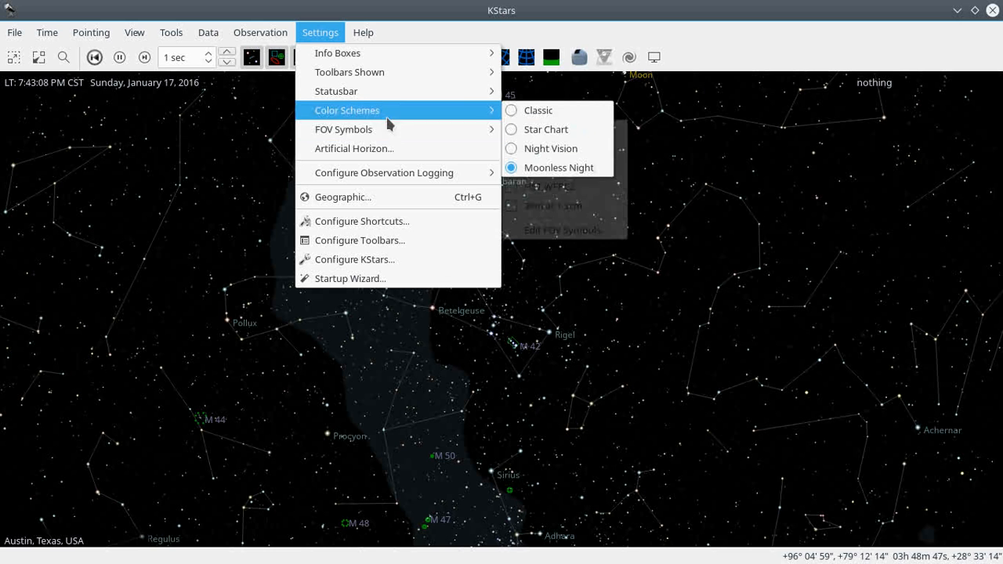
left_click(537, 148)
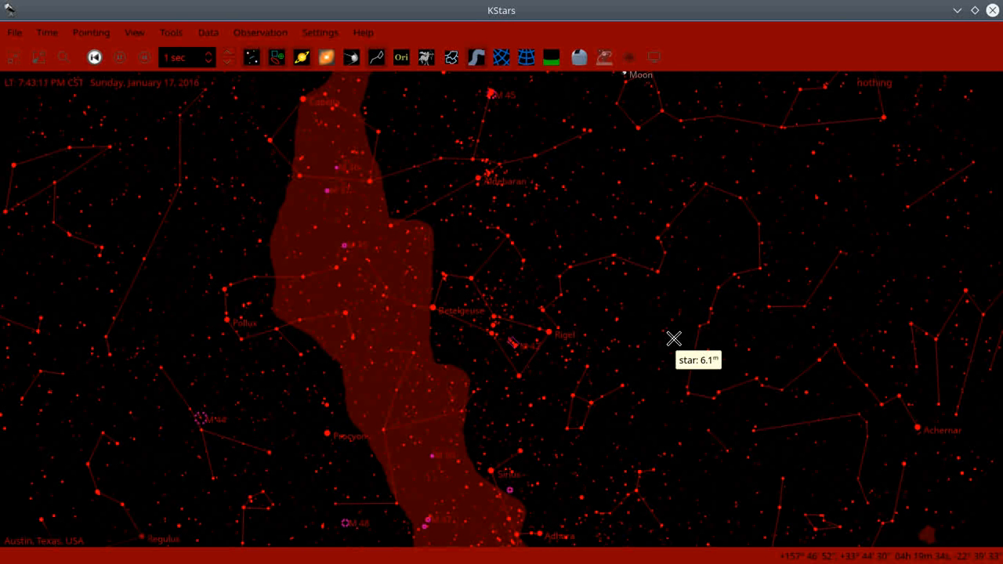
left_click_drag(488, 290, 636, 203)
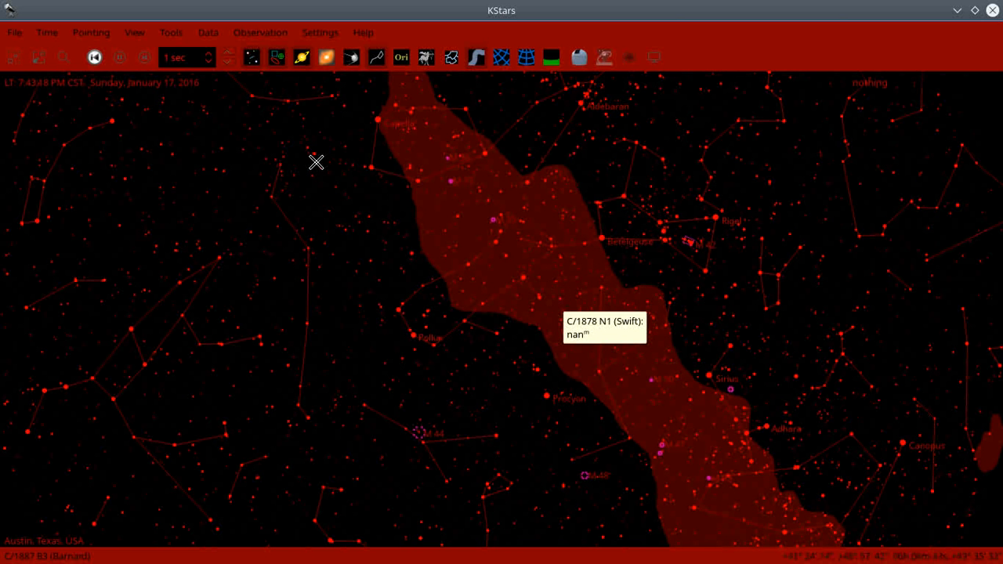
Set the color scheme back to Moonless Night.
left_click(308, 35)
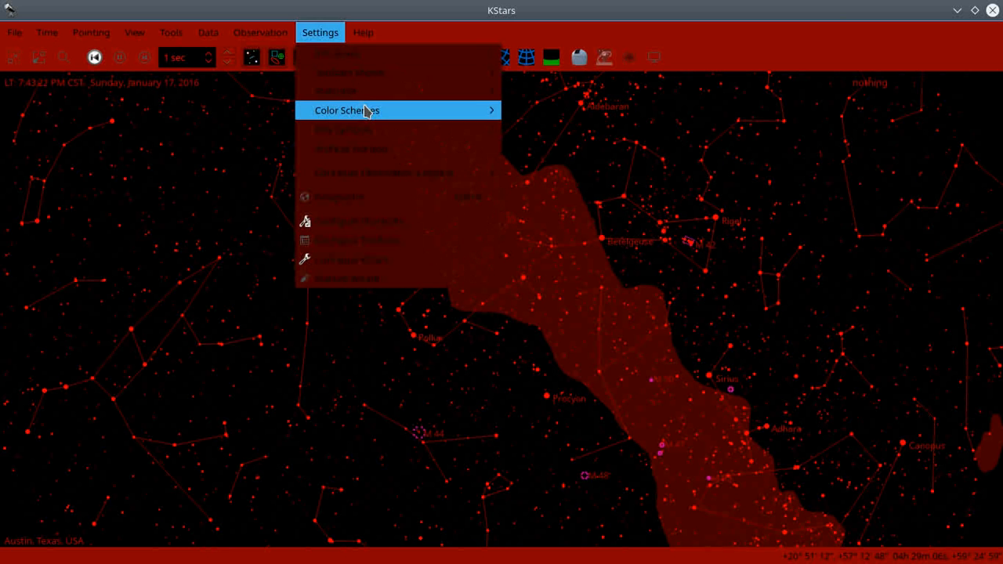
mouse_move(368, 130)
mouse_move(382, 113)
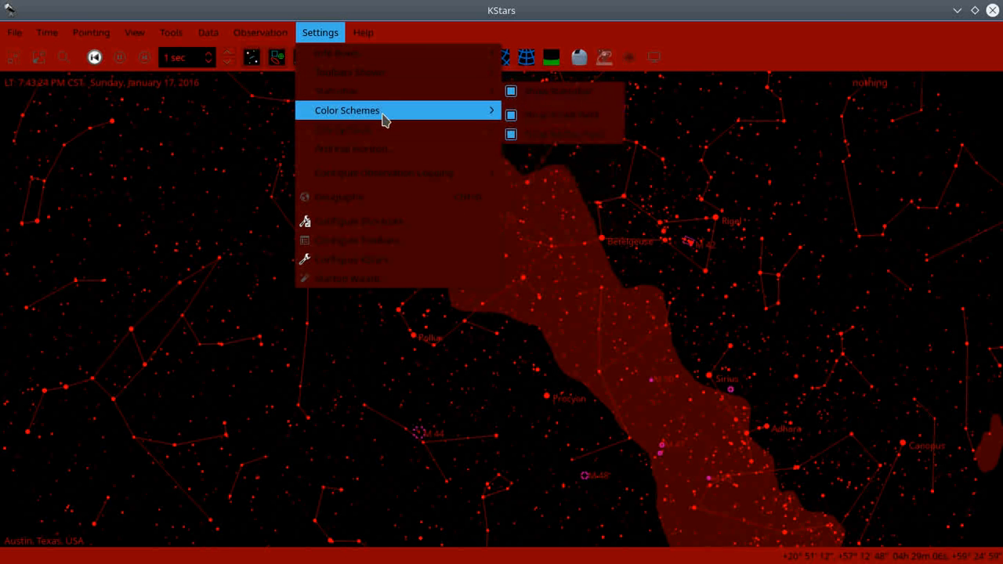
left_click(557, 167)
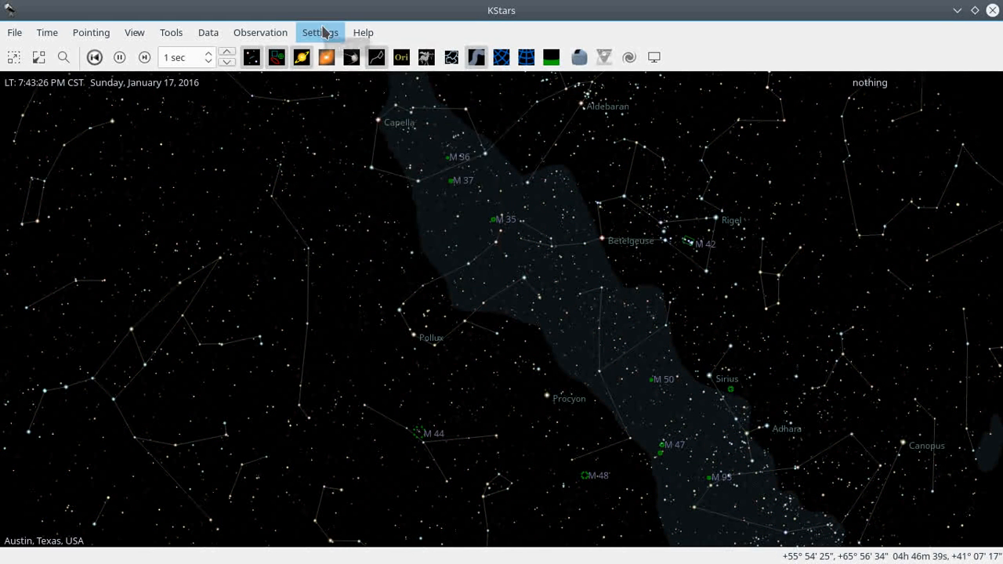
Start a new FOV symbol for an eyepiece, with a telescope focal length of 1000 mm and an eyepiece focal length of 9 mm.
left_click(323, 32)
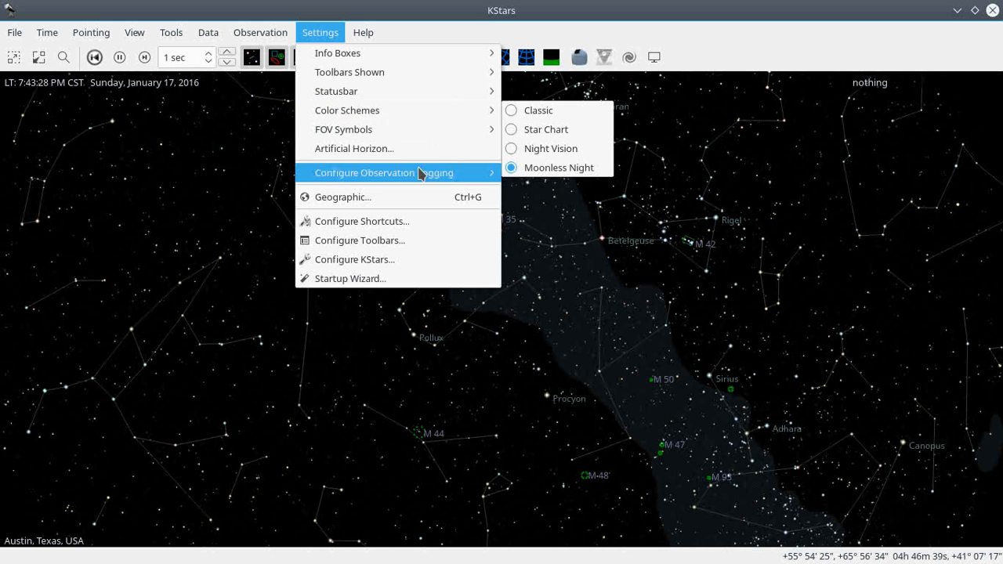
mouse_move(407, 140)
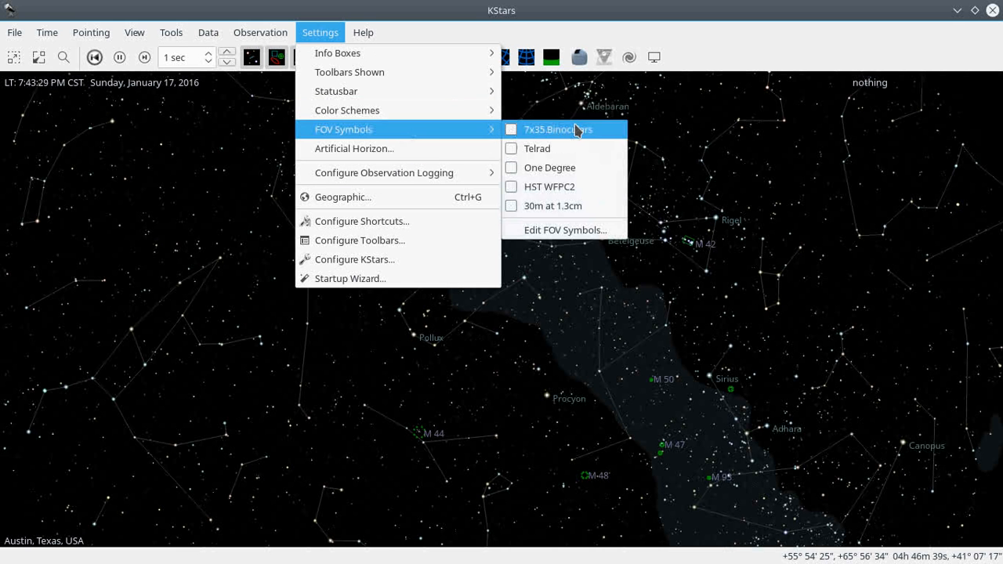
left_click(576, 230)
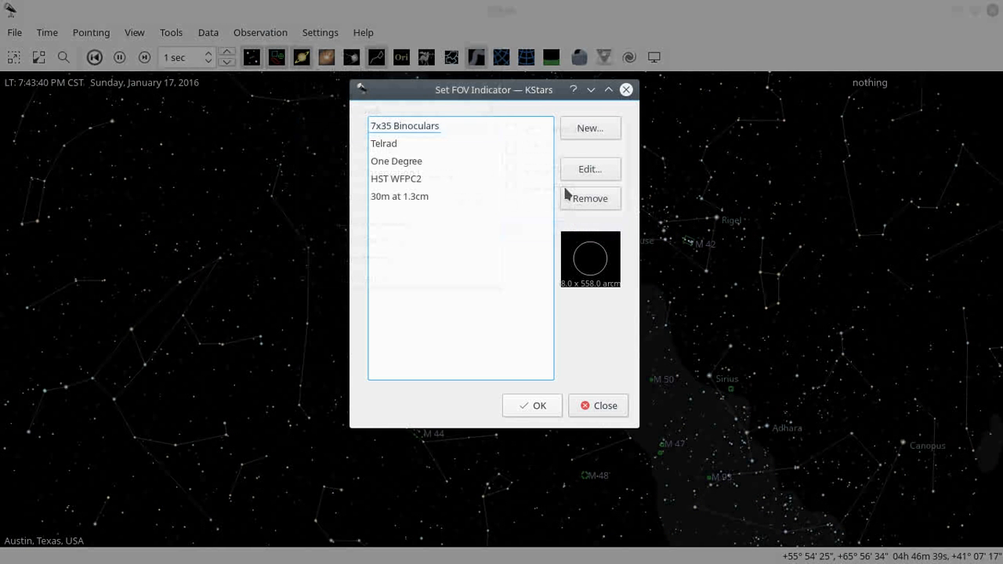
left_click(590, 129)
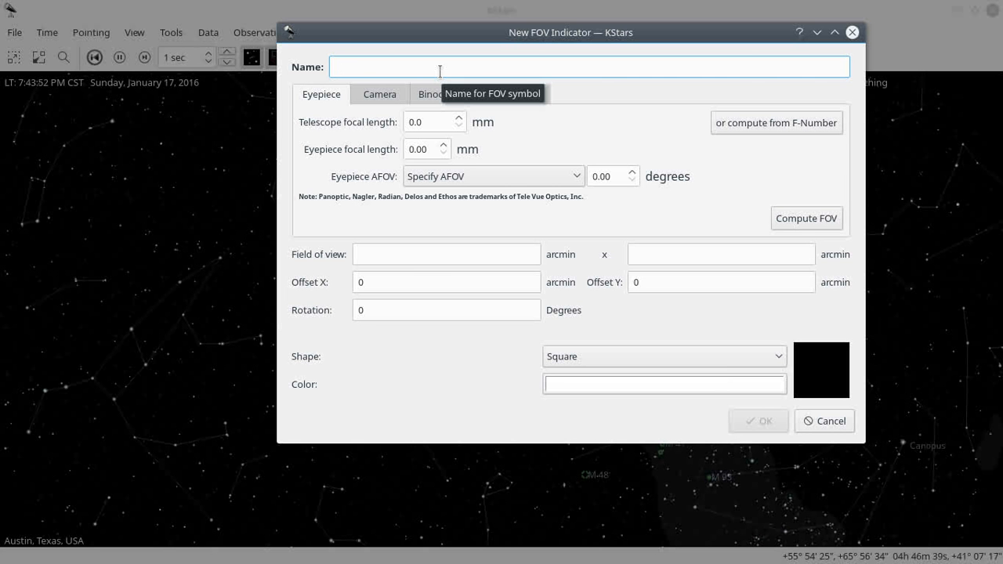
double_click(435, 122)
type("1000")
key("Tab")
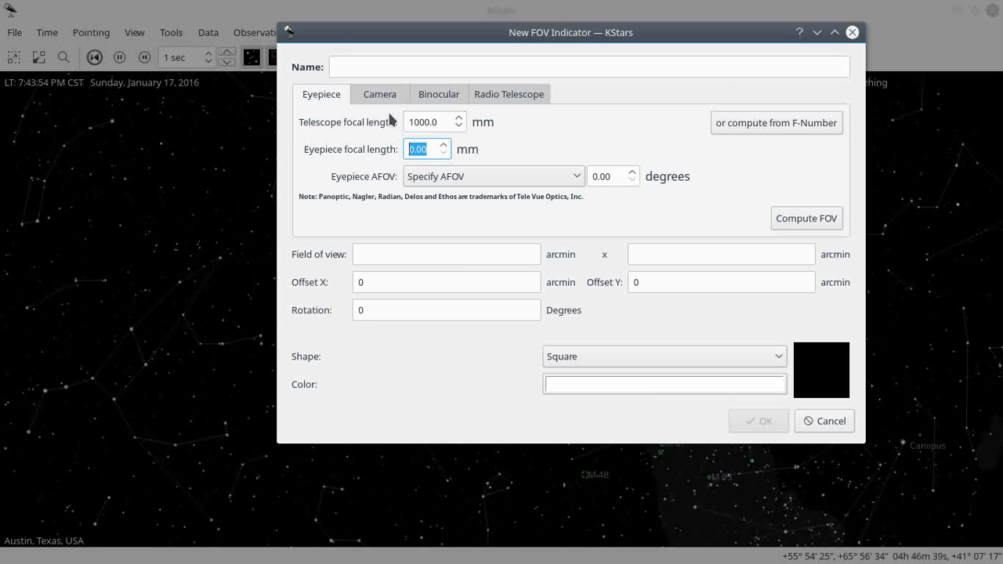
type("9")
key("Tab")
Name the new FOV symbol "9mm Nagler".
left_click(362, 68)
type("9mm")
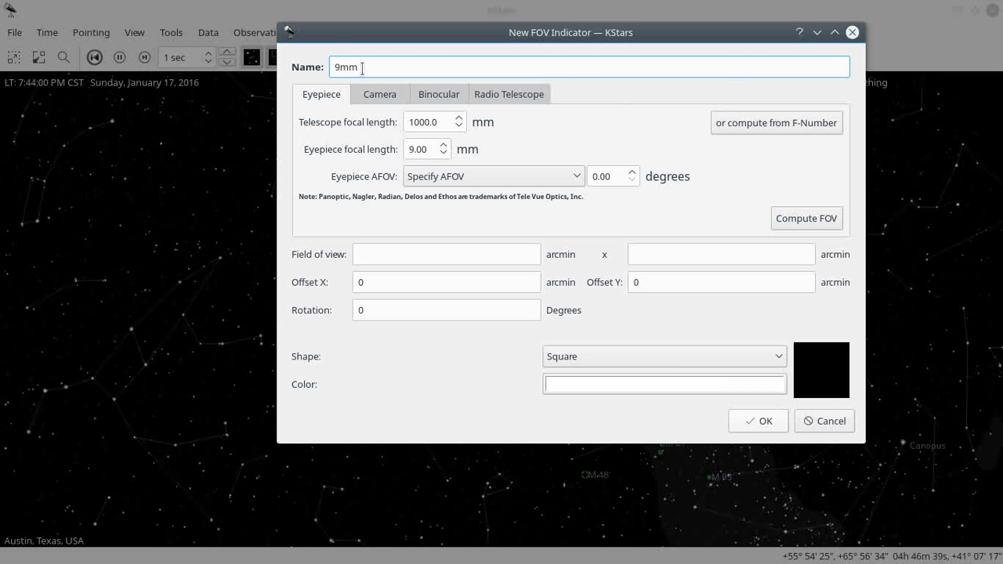
type(" Nagler on 1000")
key("BackSpace")
key("BackSpace")
key("BackSpace")
key("BackSpace")
key("BackSpace")
key("BackSpace")
Set the eyepiece AFOV to Tele Vue Nagler and compute the field of view.
left_click(553, 177)
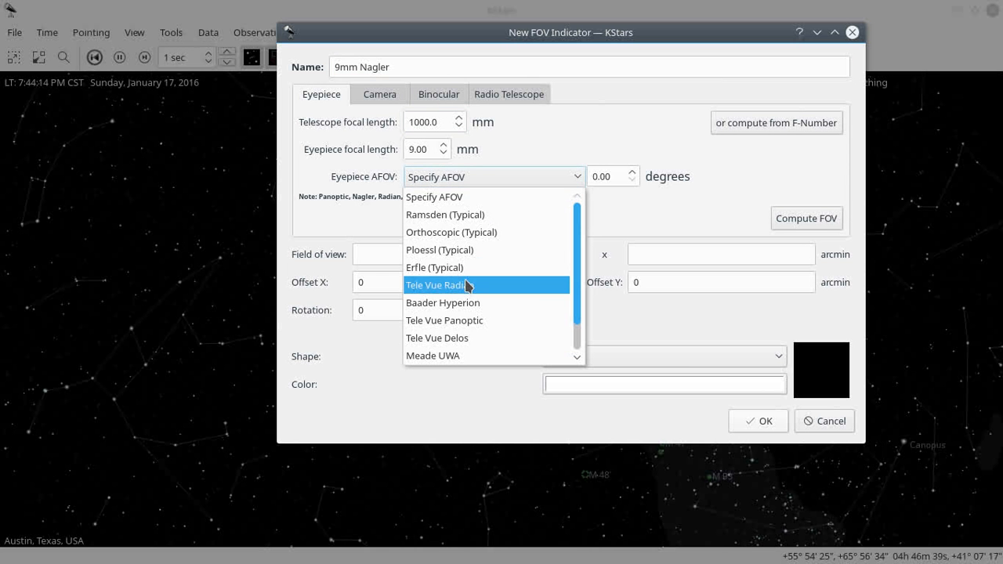
scroll(476, 329, "down", 1)
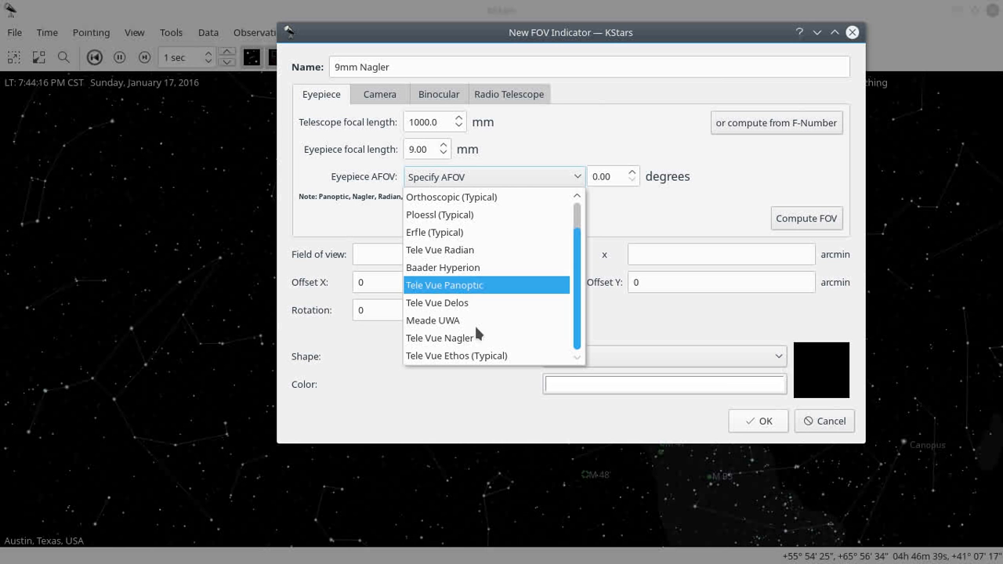
left_click(481, 337)
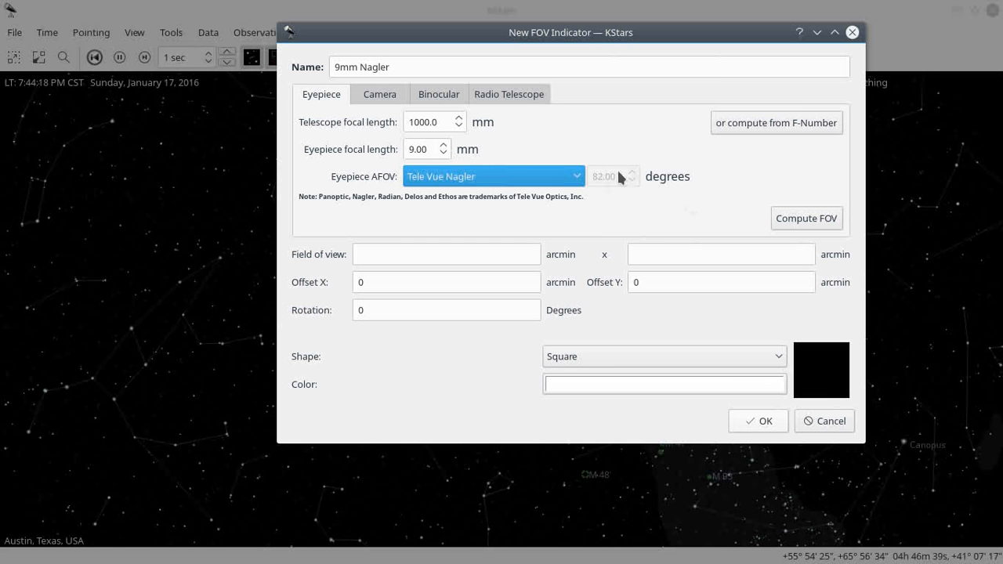
left_click(810, 219)
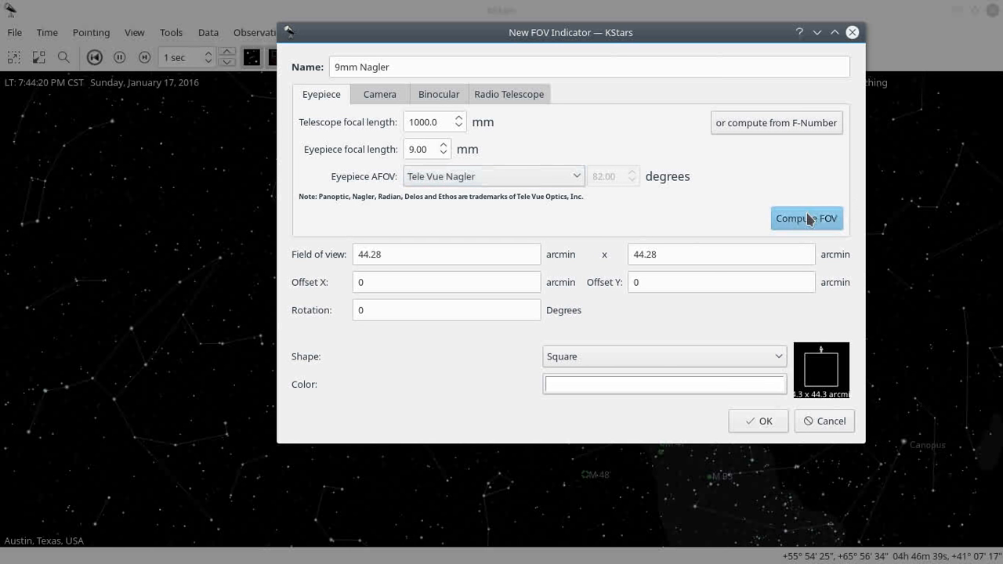
Set the FOV symbol's shape to Circle, save it and accept the list of FOV symbols.
left_click(657, 362)
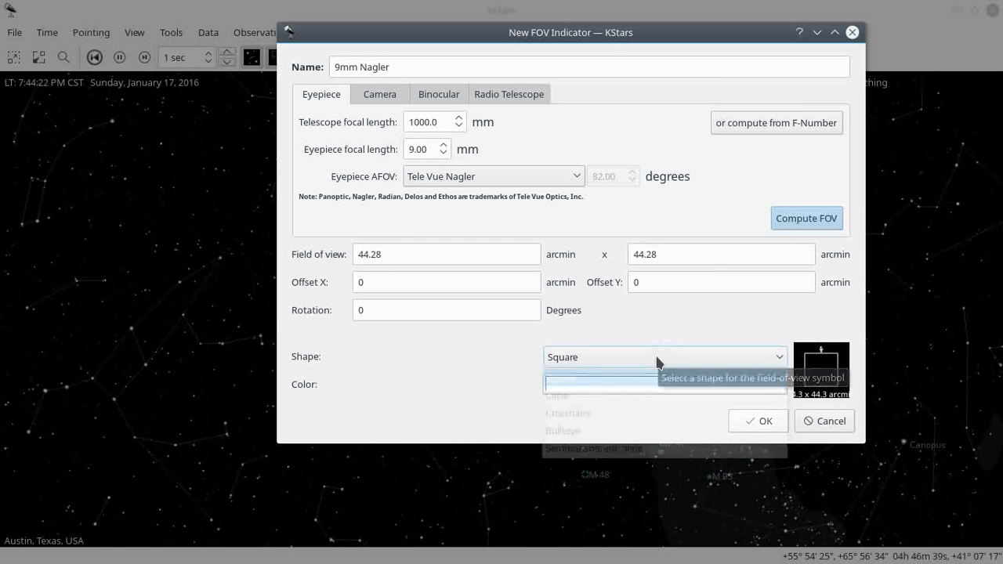
left_click(656, 395)
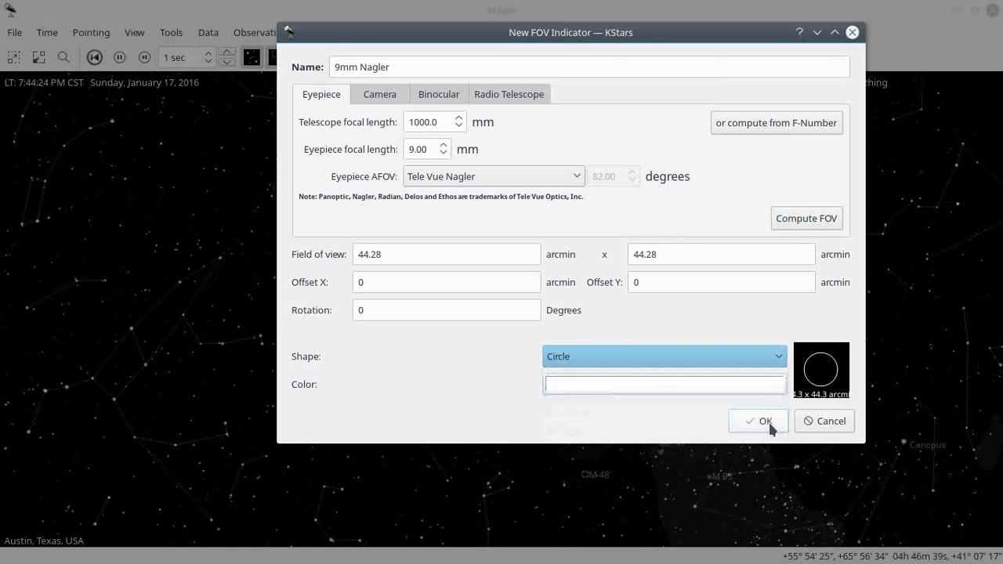
left_click(766, 421)
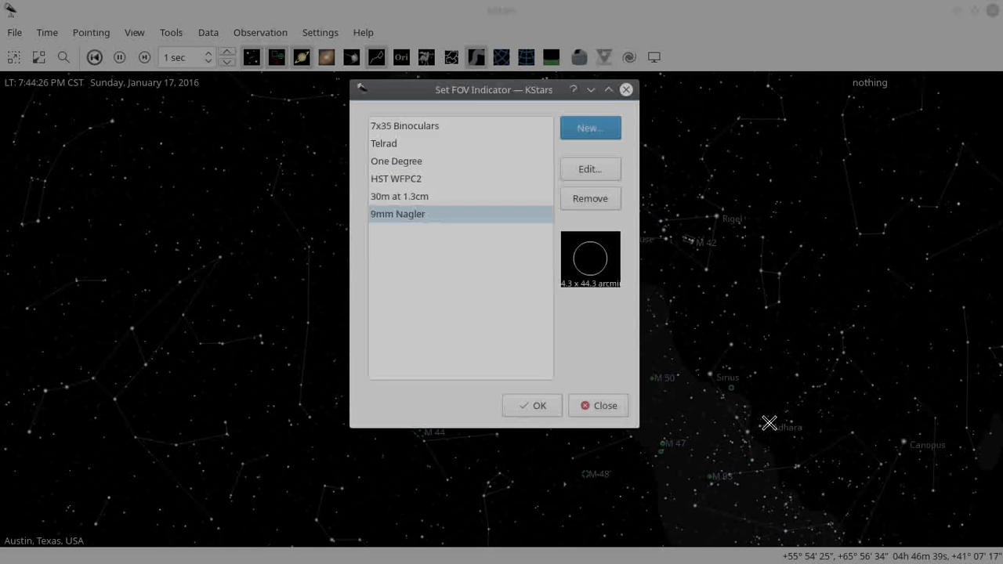
left_click(530, 406)
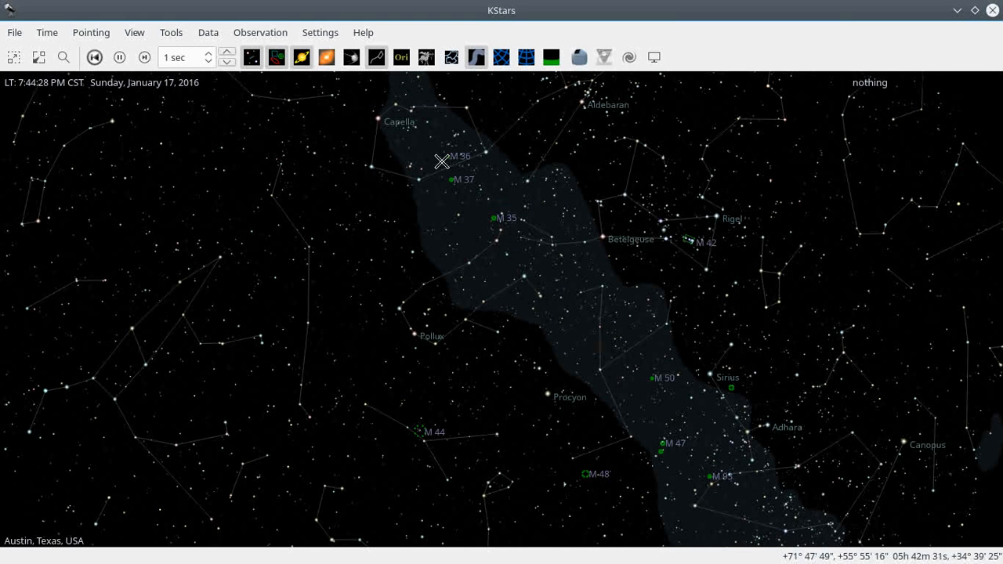
Display the 9mm Nagler FOV symbol on the sky map and examine it at different zoom levels.
left_click(316, 31)
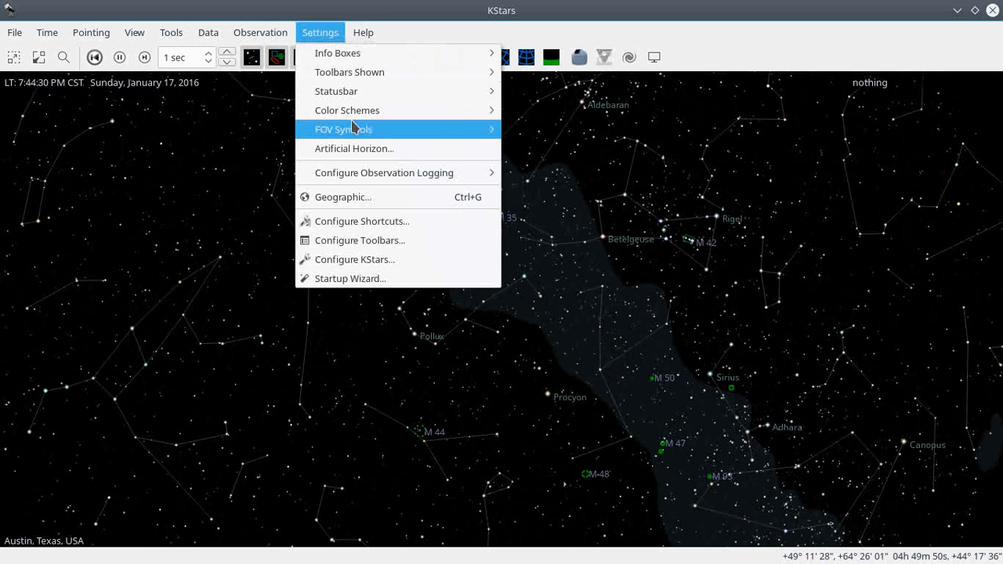
mouse_move(352, 129)
left_click(580, 224)
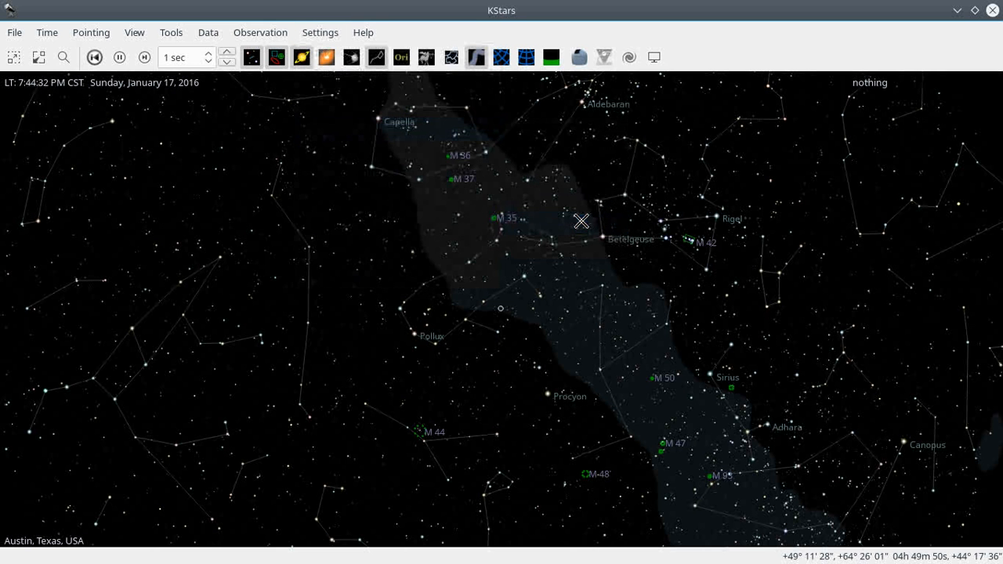
scroll(541, 406, "up", 10)
scroll(541, 406, "down", 6)
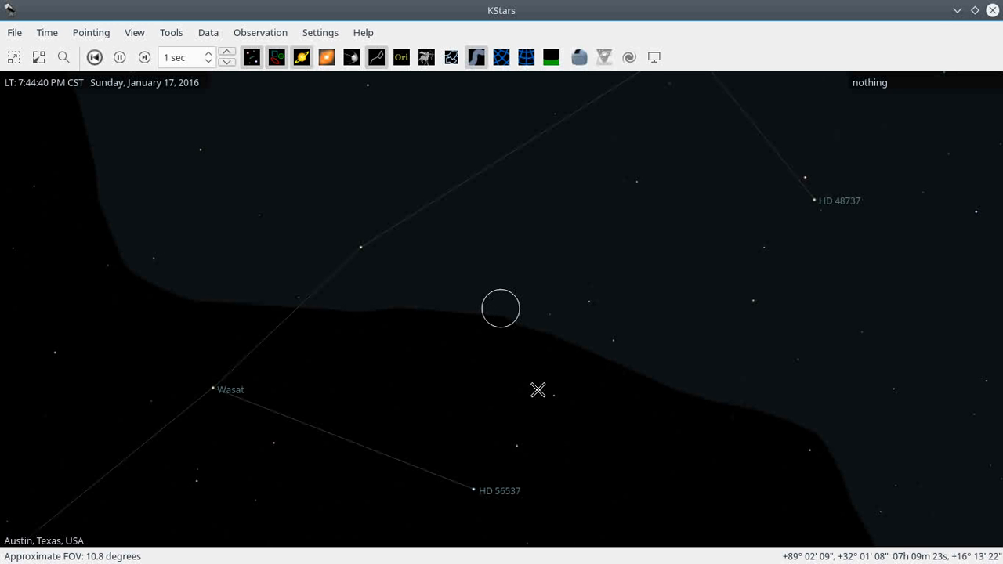
scroll(538, 390, "down", 10)
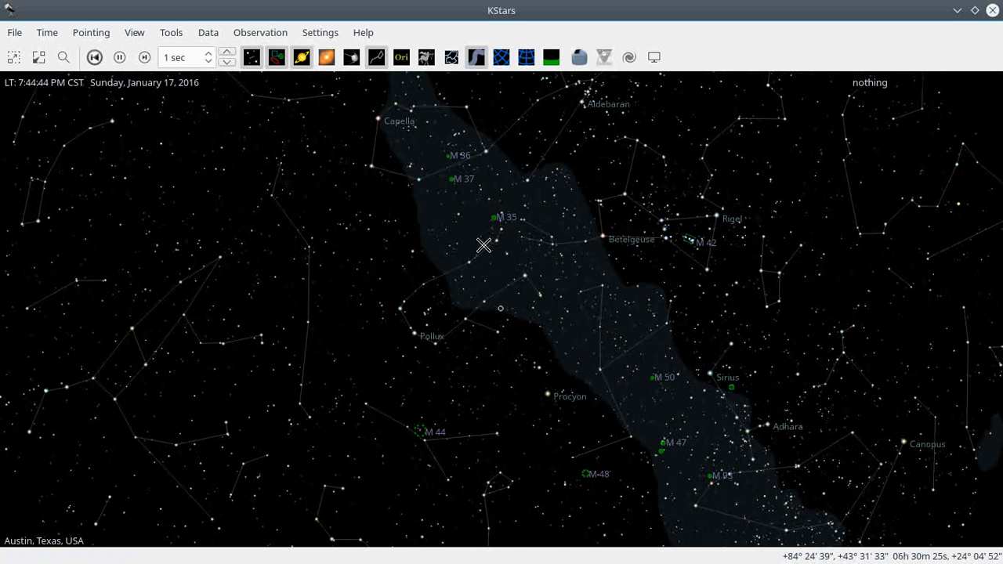
Display the One Degree FOV symbol on the sky map as well.
left_click(334, 30)
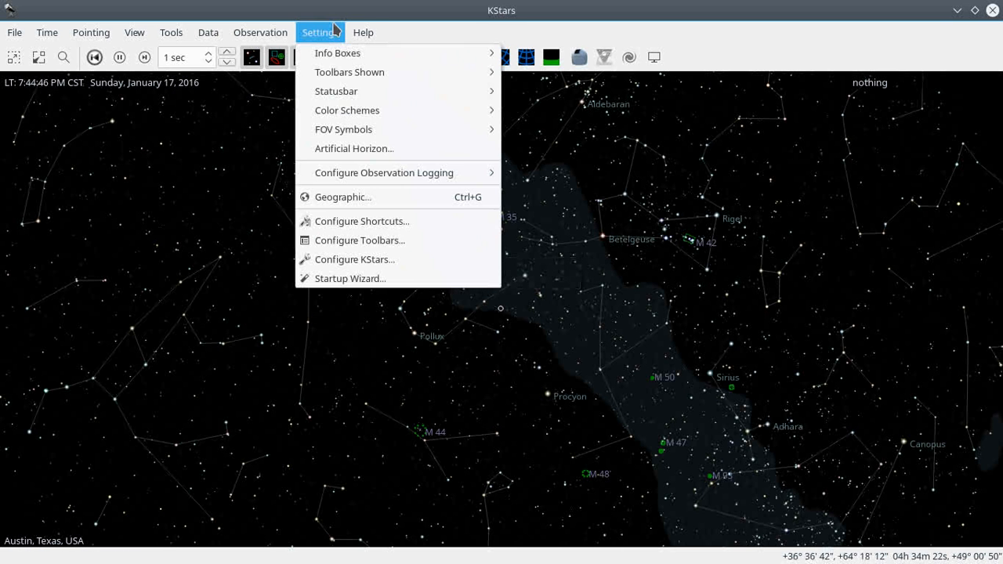
mouse_move(387, 128)
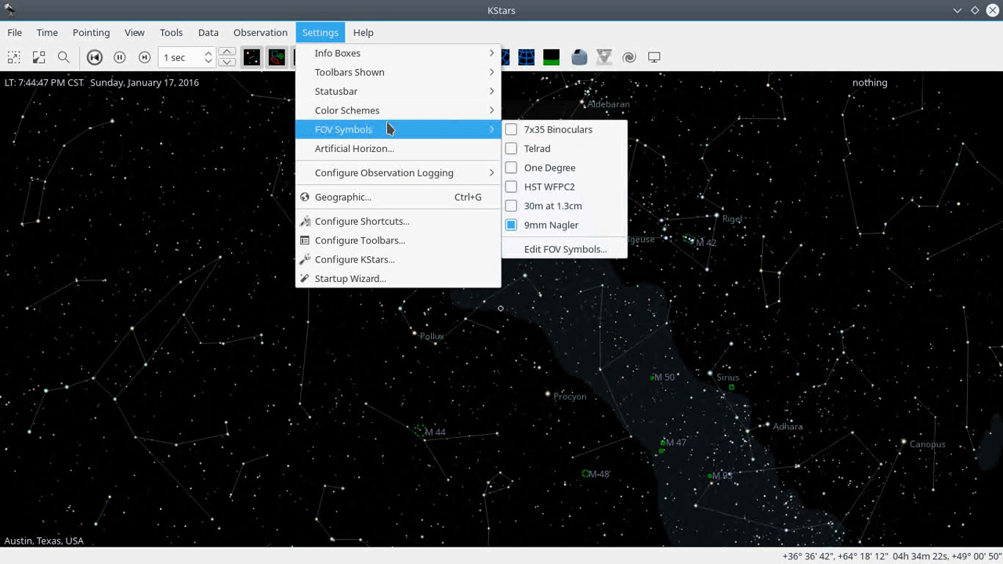
left_click(531, 168)
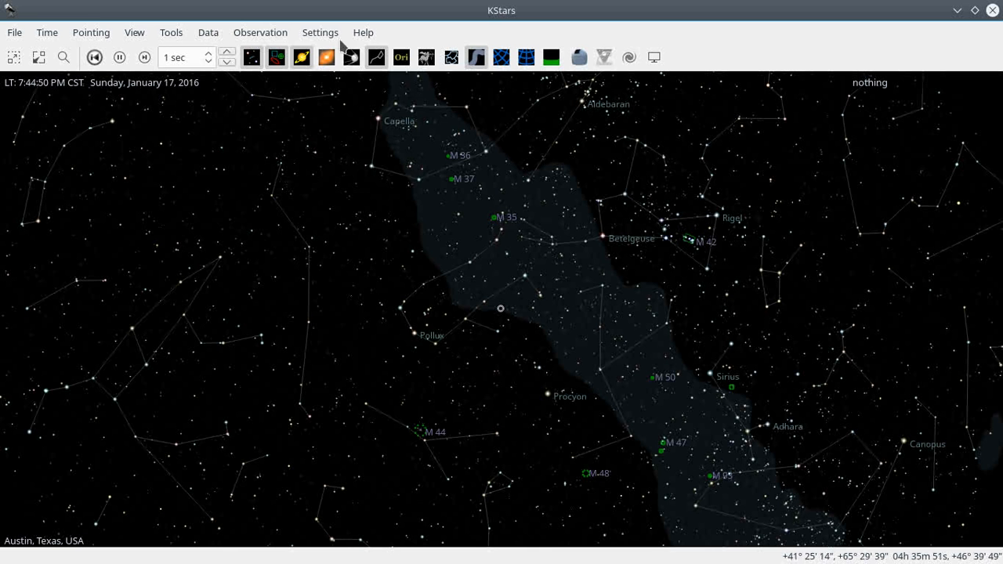
Add the Telrad FOV symbol to the sky map and zoom in and out to compare the circles.
left_click(329, 35)
mouse_move(381, 134)
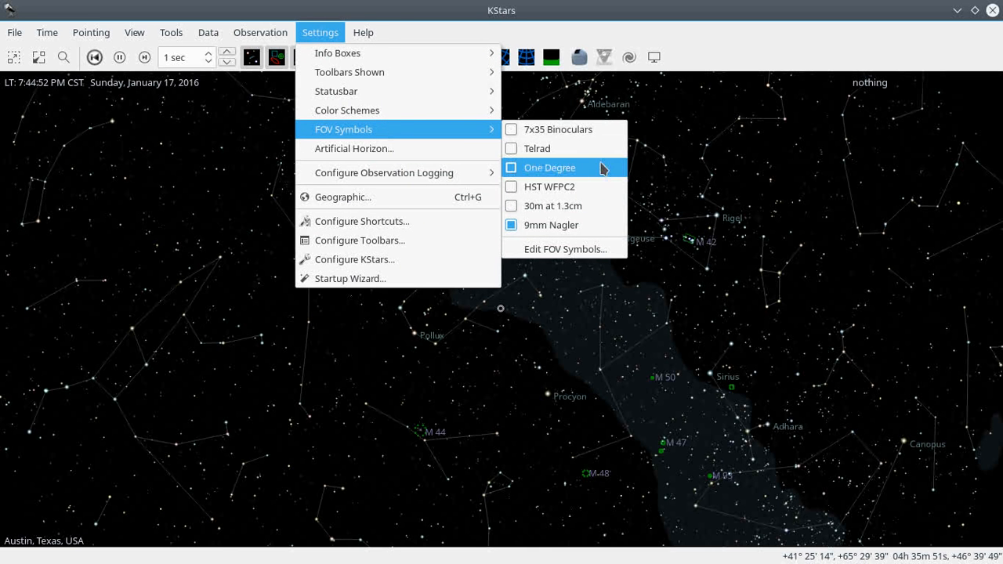
left_click(557, 149)
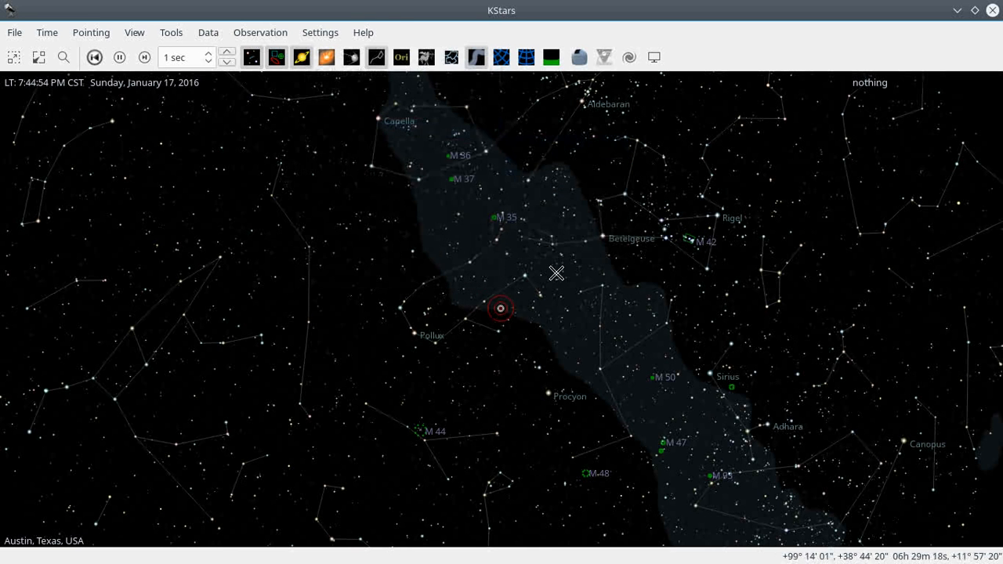
scroll(557, 273, "up", 12)
scroll(556, 273, "down", 16)
scroll(556, 274, "up", 12)
scroll(556, 273, "down", 12)
scroll(557, 273, "up", 4)
scroll(556, 274, "up", 4)
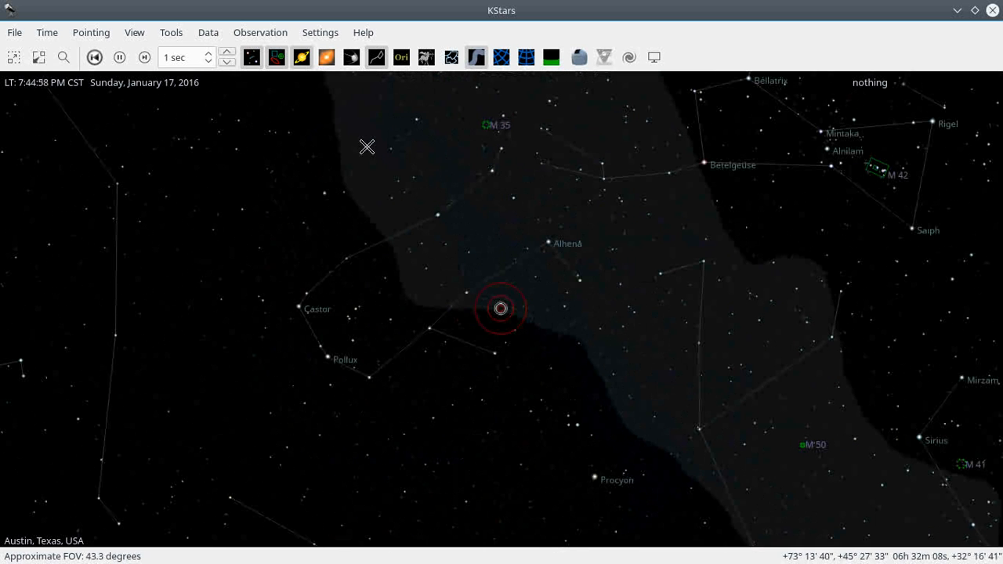
left_click(319, 36)
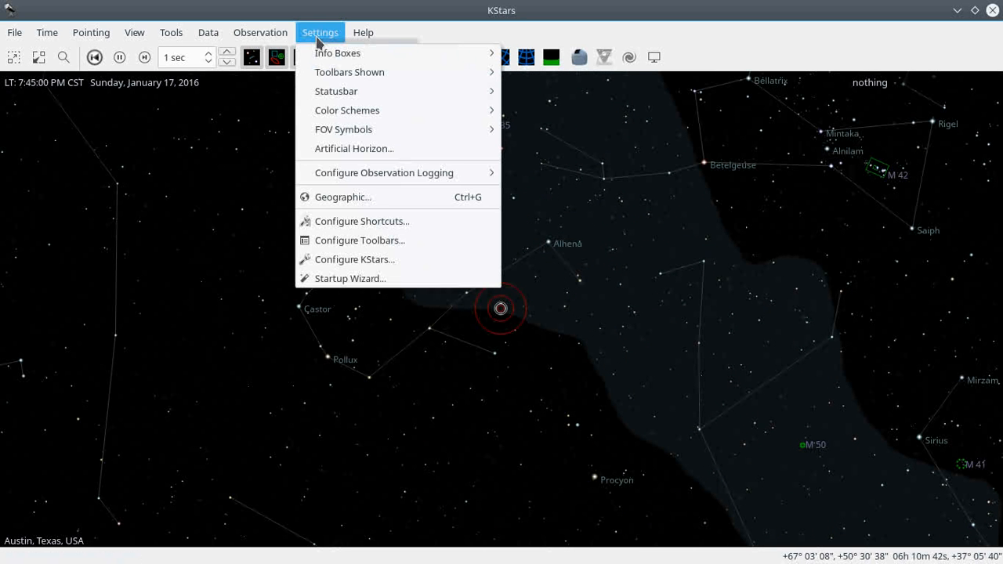
mouse_move(375, 135)
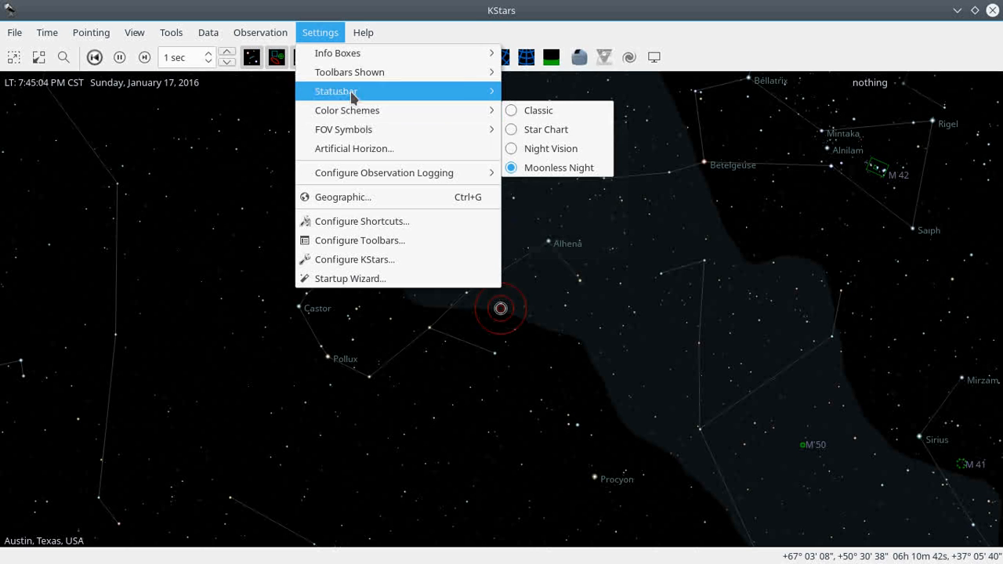
mouse_move(340, 92)
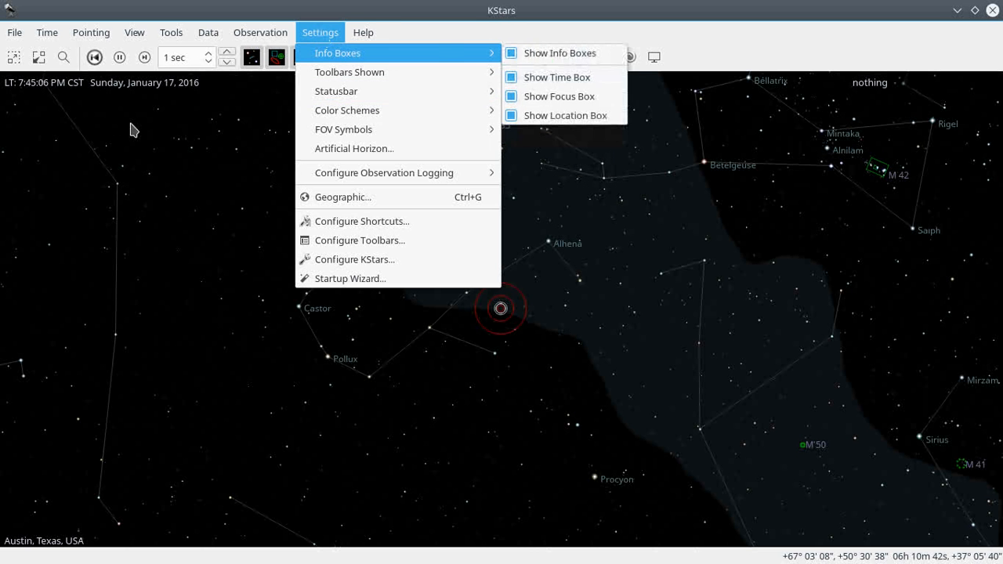
left_click(127, 113)
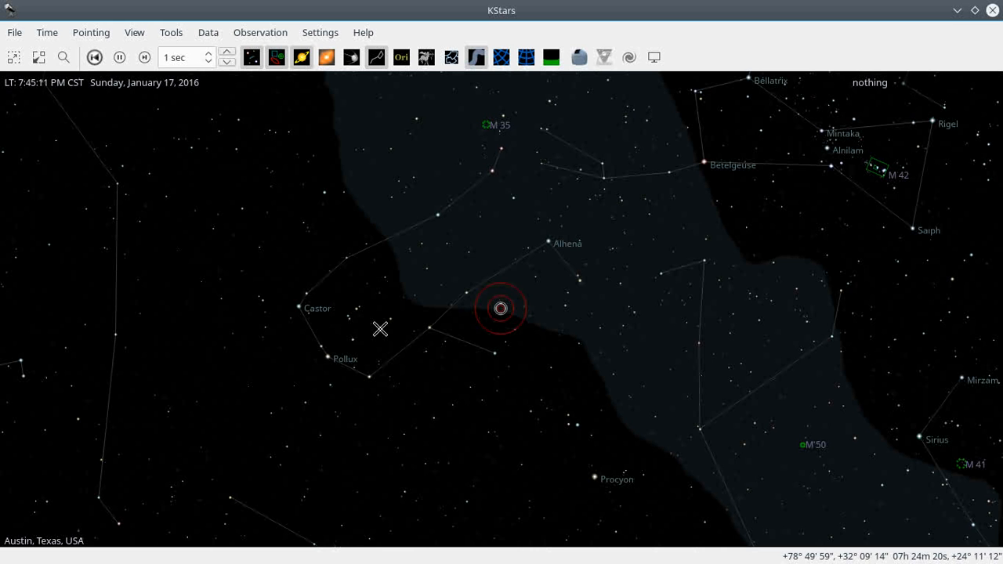
Center the sky map on the star Pollux.
double_click(327, 358)
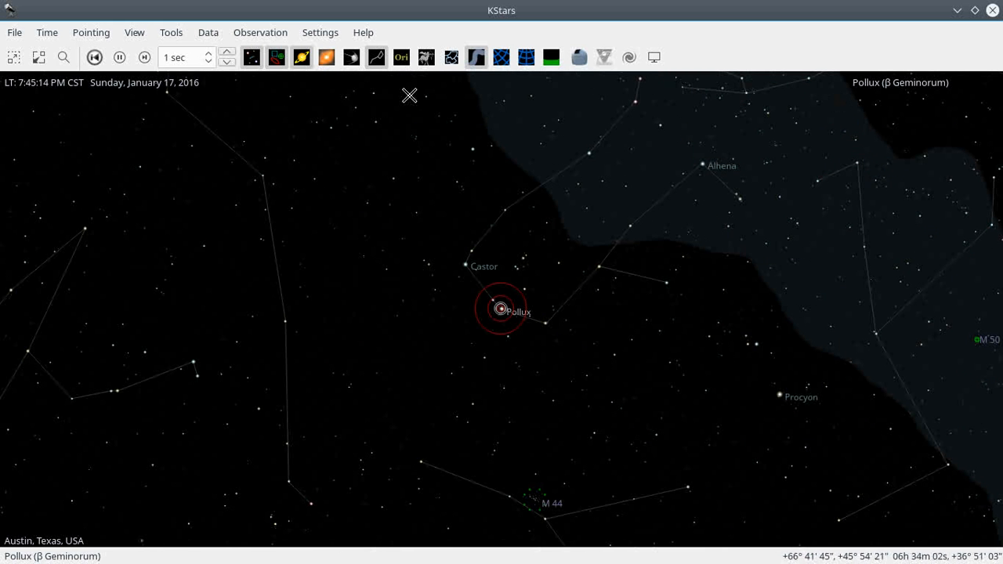
Hide the info boxes on the sky map and show them again.
left_click(262, 39)
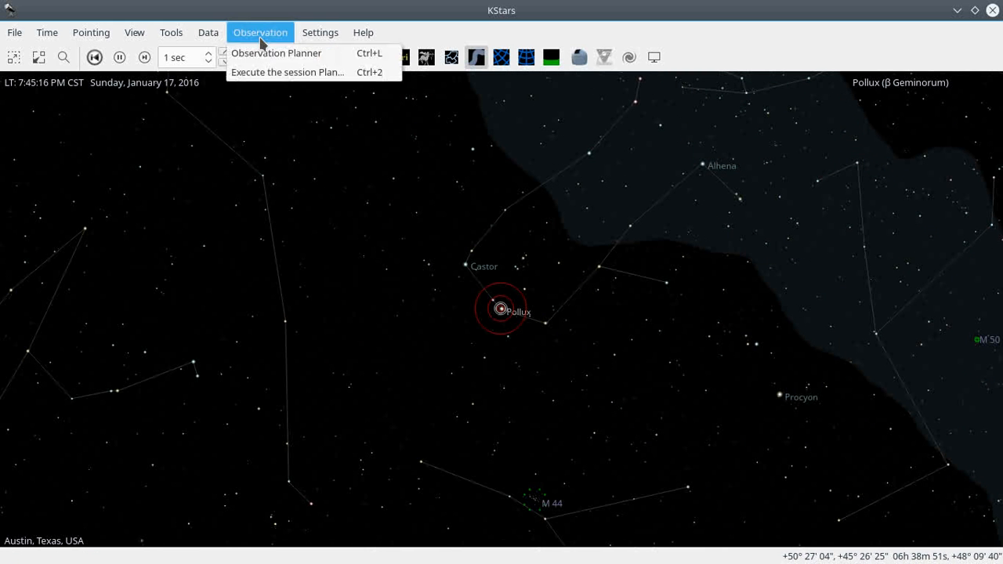
mouse_move(322, 36)
mouse_move(351, 94)
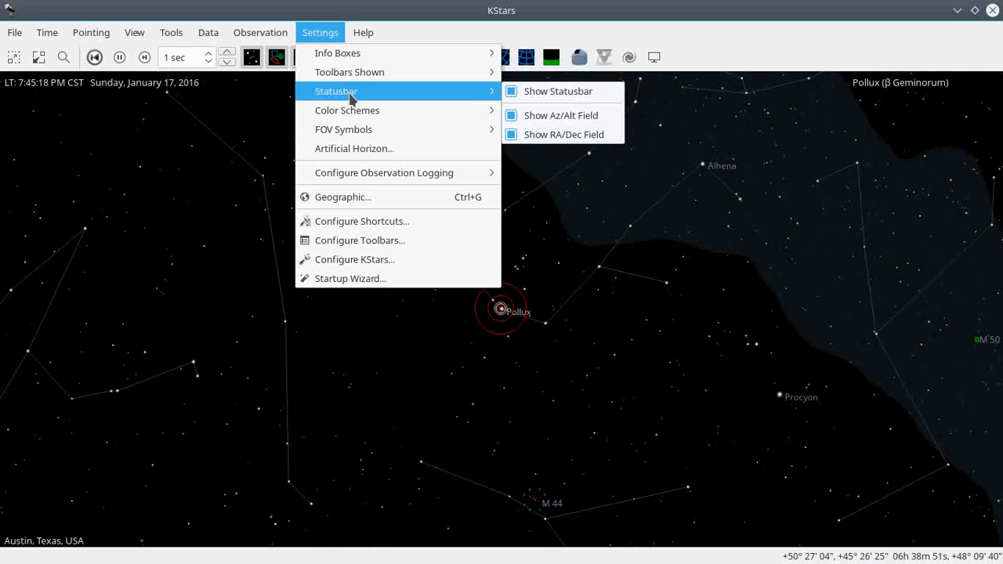
mouse_move(349, 53)
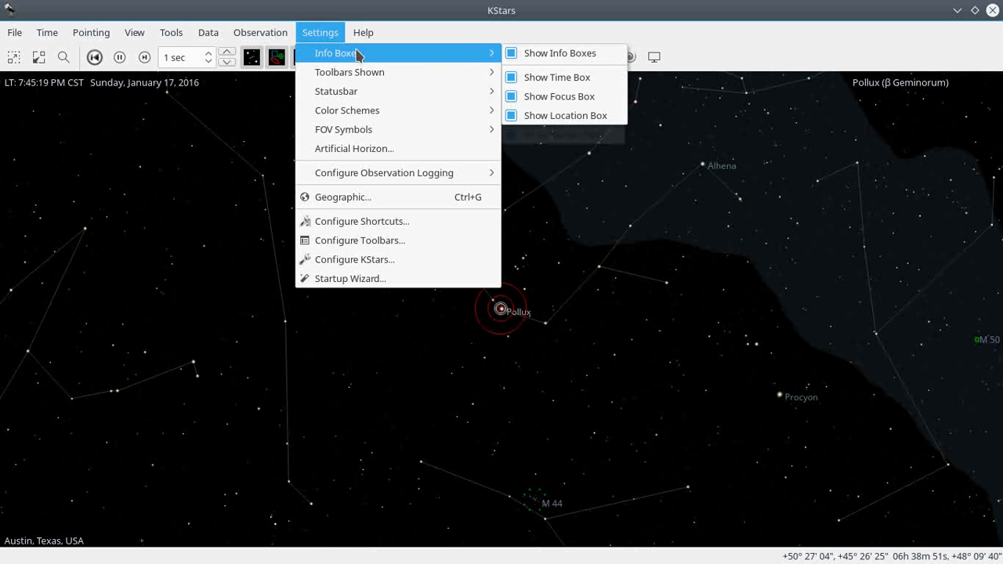
left_click(570, 61)
left_click(330, 33)
mouse_move(405, 55)
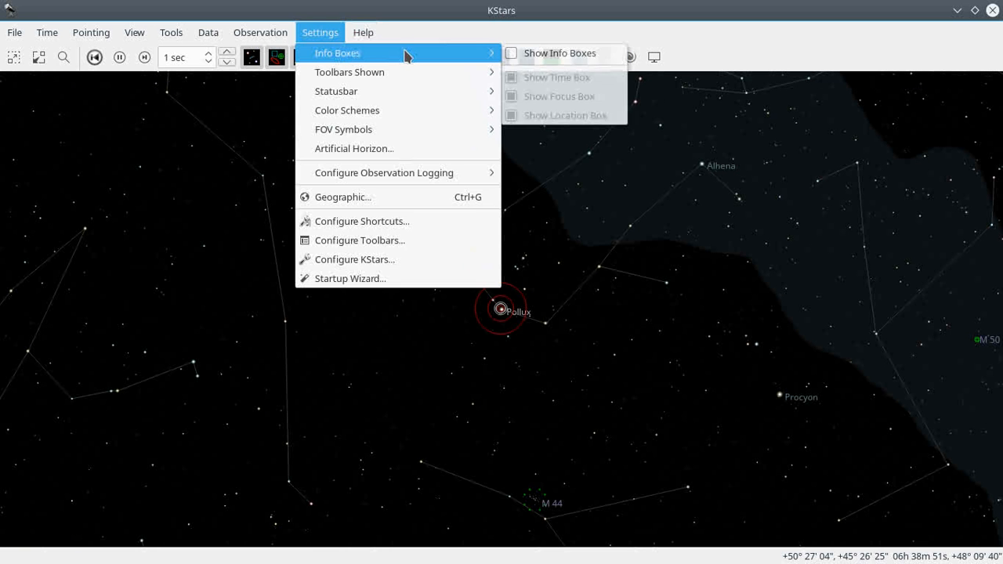
left_click(531, 52)
Hide the status bar and show it again.
left_click(313, 30)
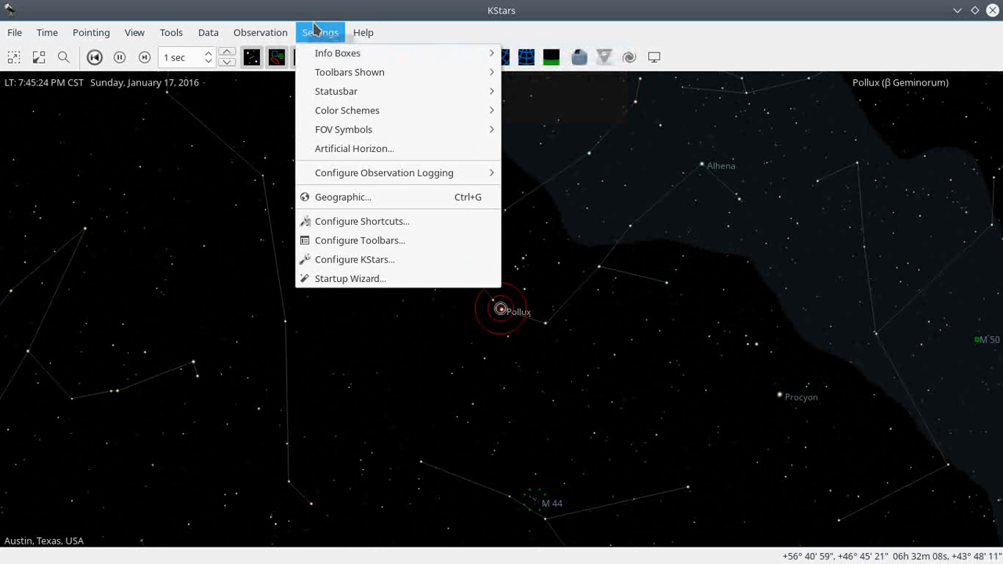
mouse_move(350, 91)
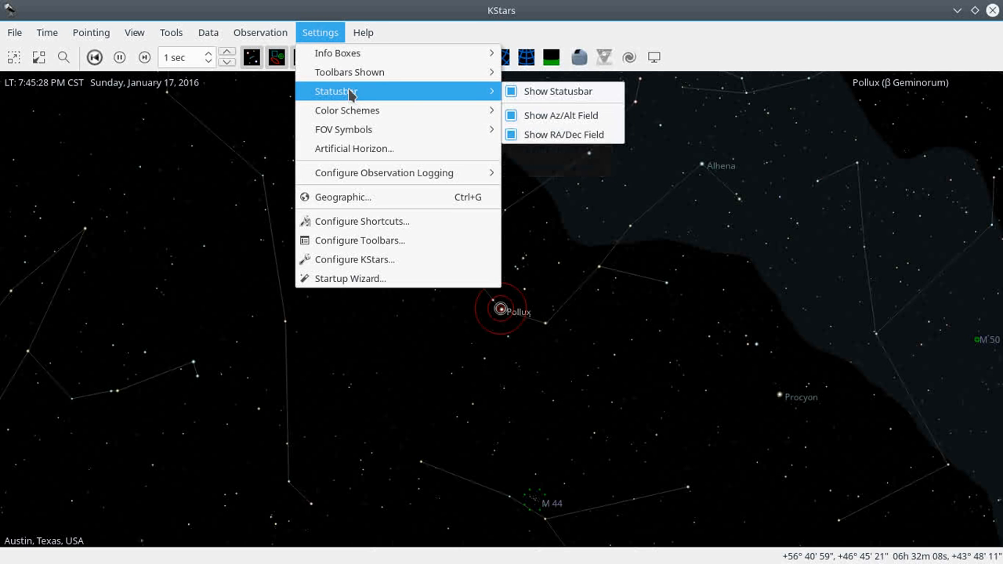
left_click(549, 90)
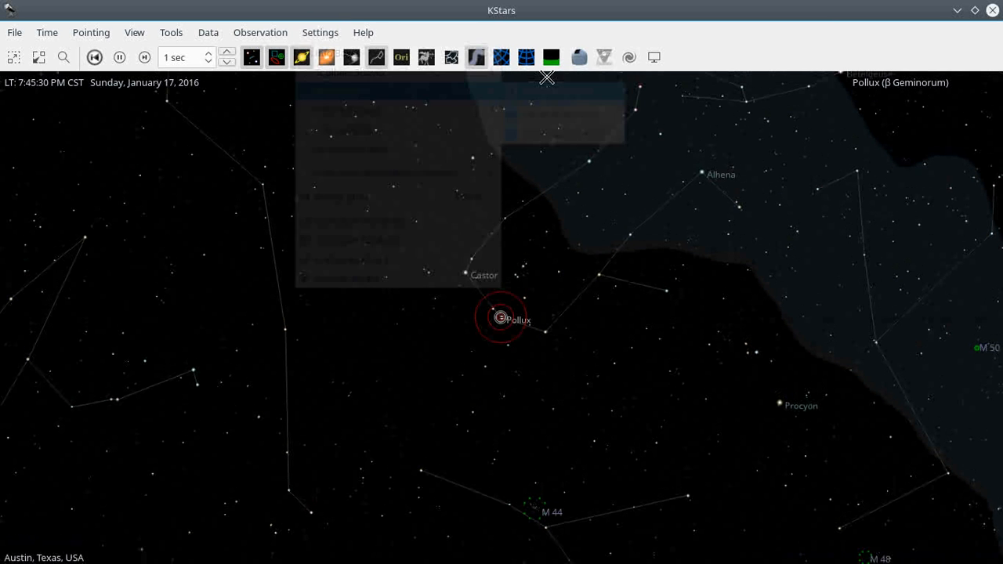
left_click(319, 32)
mouse_move(345, 91)
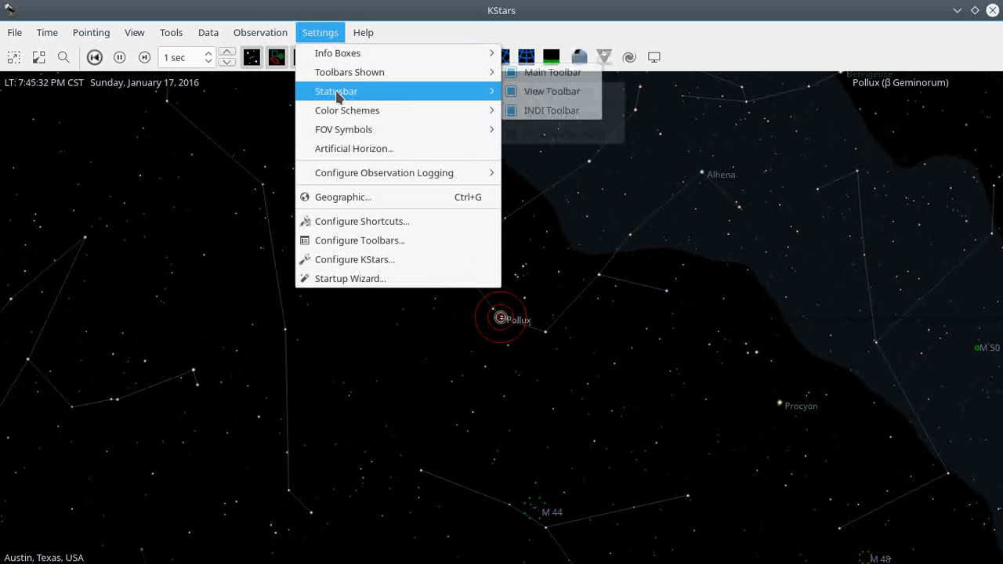
left_click(548, 91)
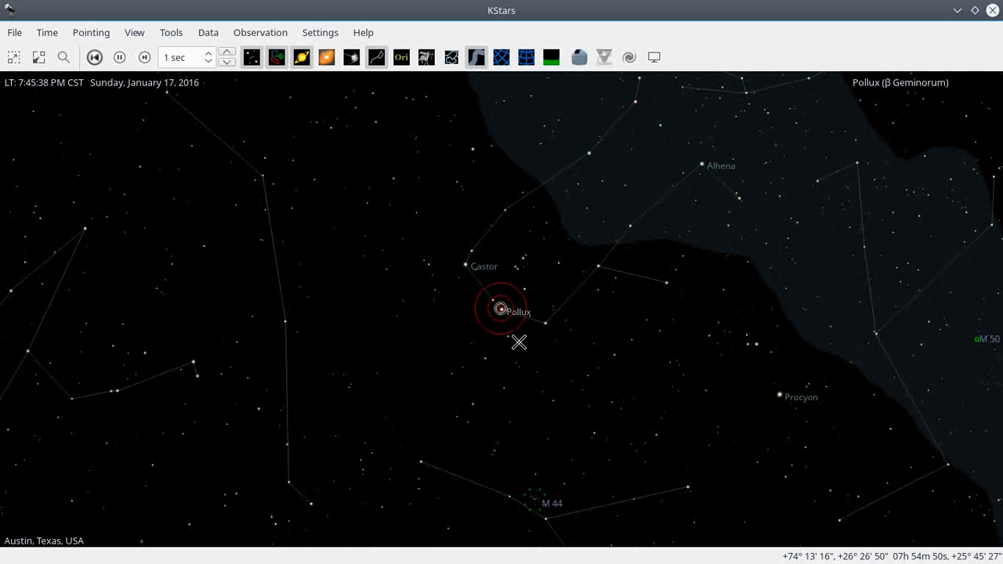
Hide the Az/Alt field in the status bar, keeping the RA/Dec field displayed.
left_click(319, 32)
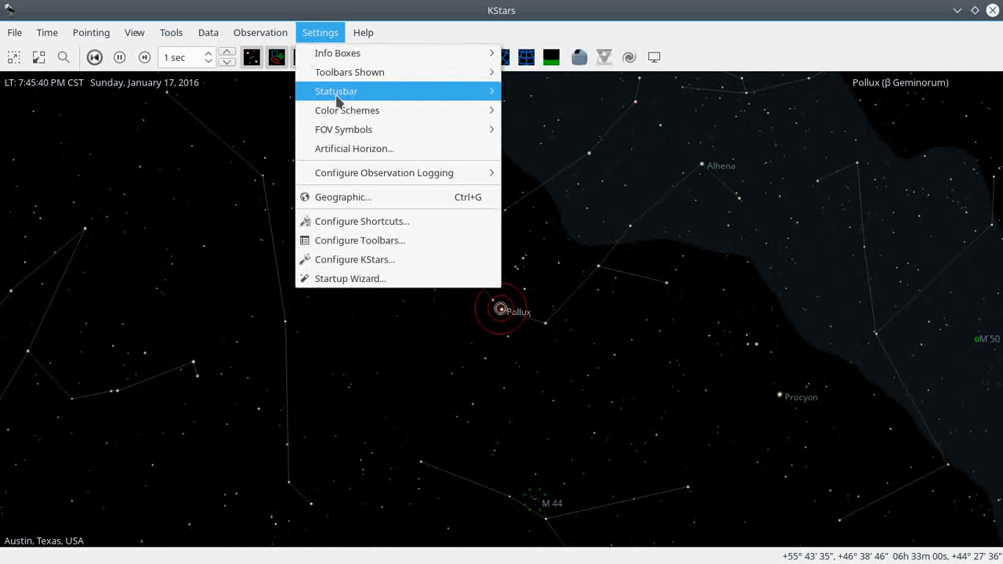
mouse_move(352, 124)
mouse_move(347, 94)
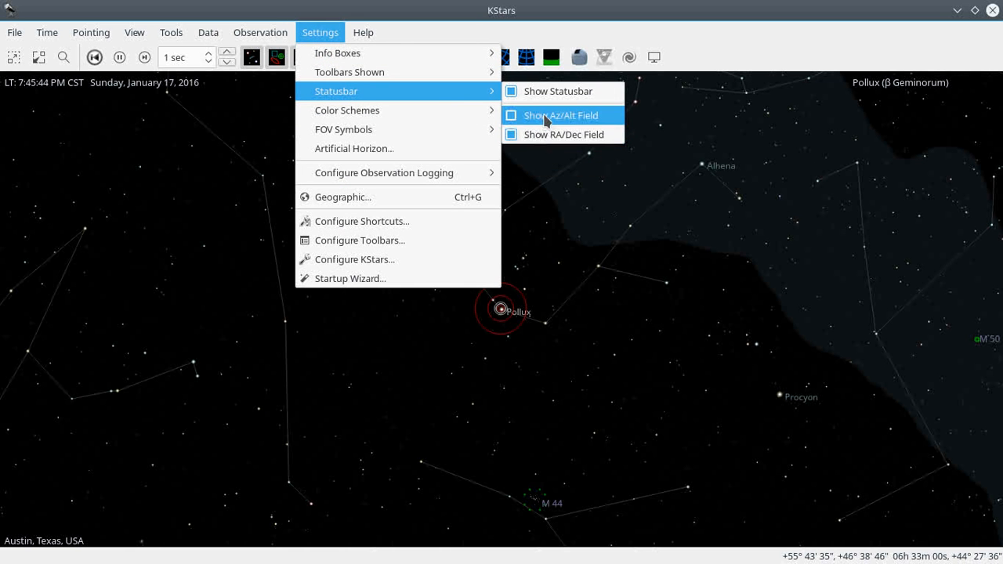
left_click(546, 116)
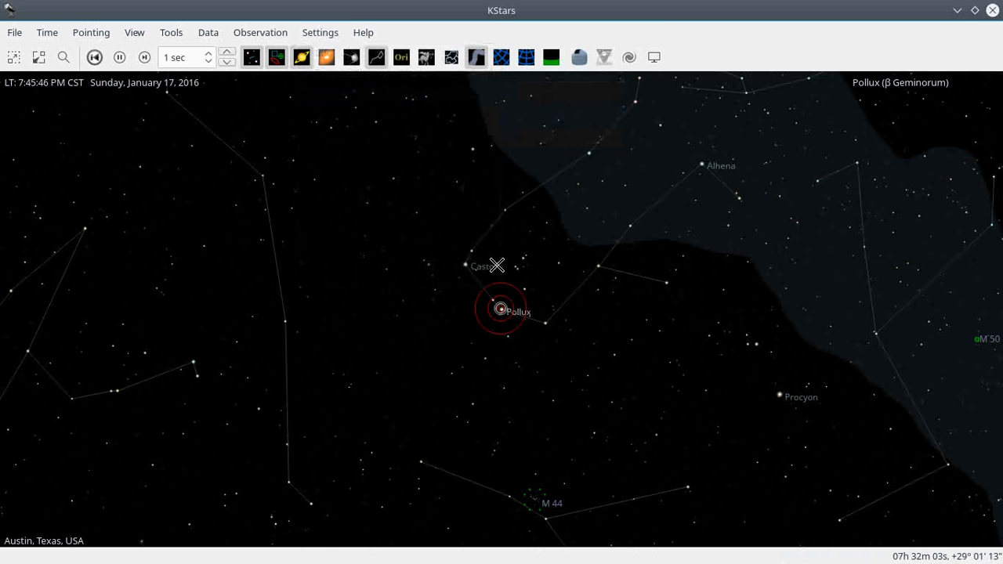
left_click(319, 32)
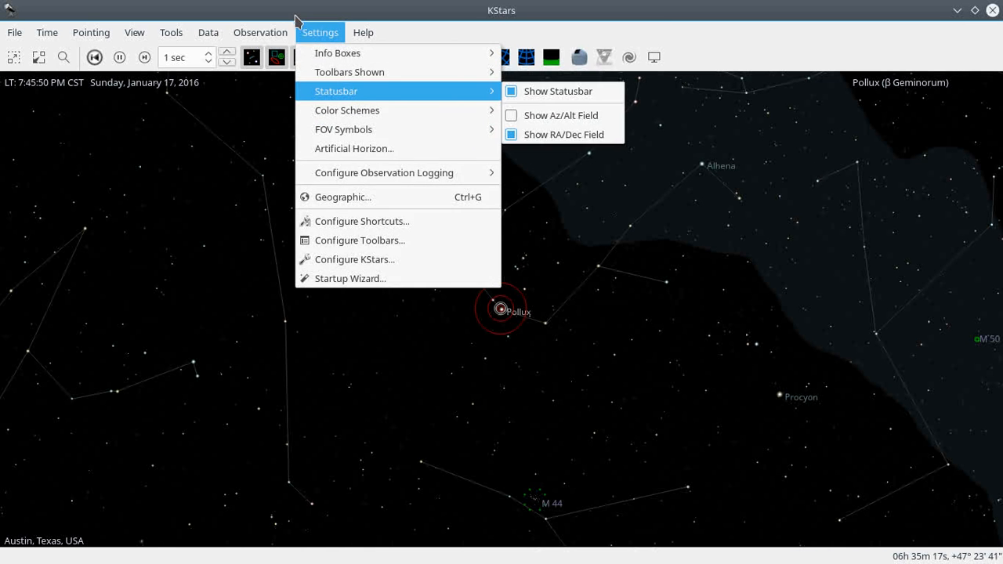
left_click(305, 33)
Show the ground below the horizon on the sky map.
scroll(369, 236, "down", 5)
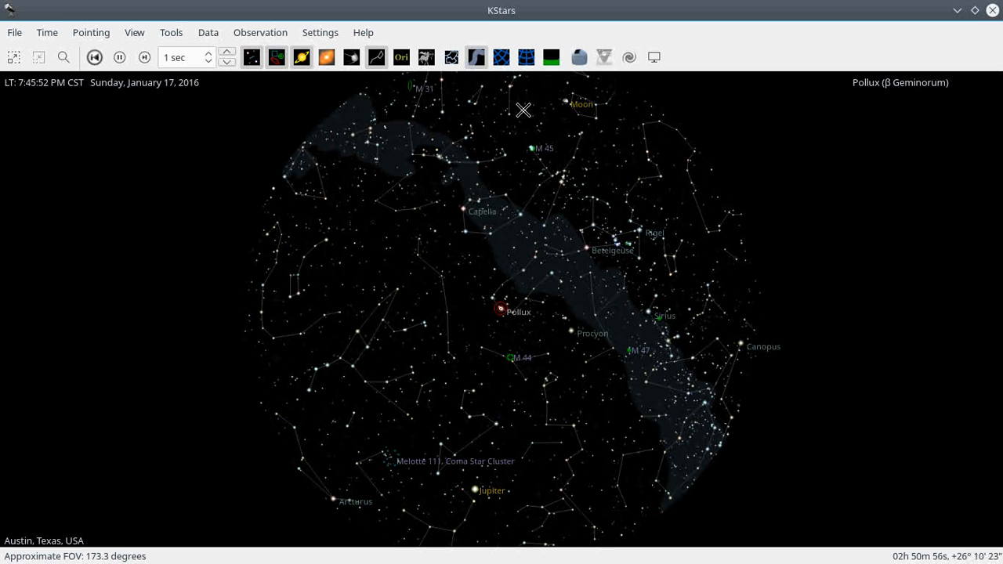
left_click(551, 58)
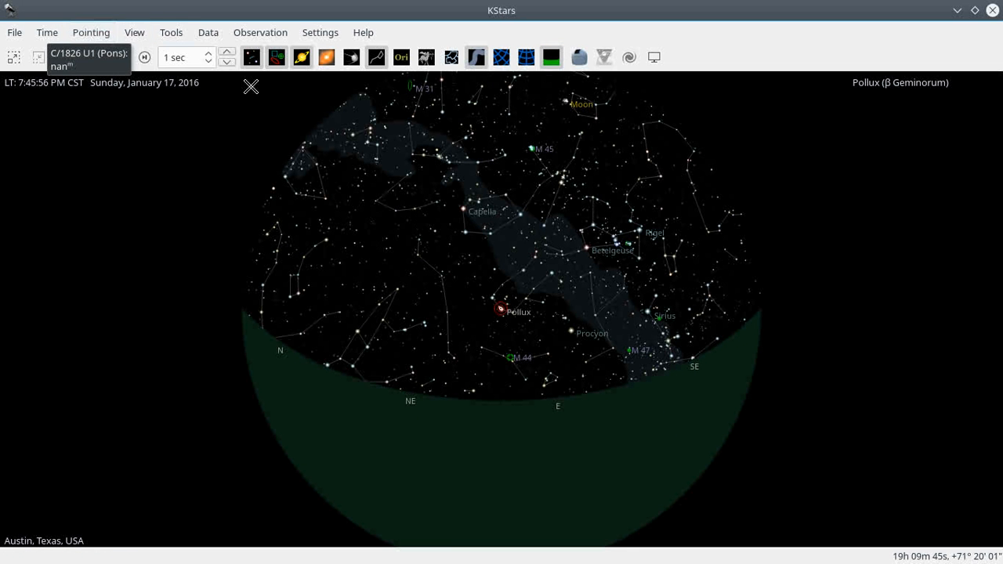
Switch the sky map to star globe view (Equatorial Coordinates) and examine the area around Pollux at several magnifications.
left_click(134, 33)
mouse_move(94, 36)
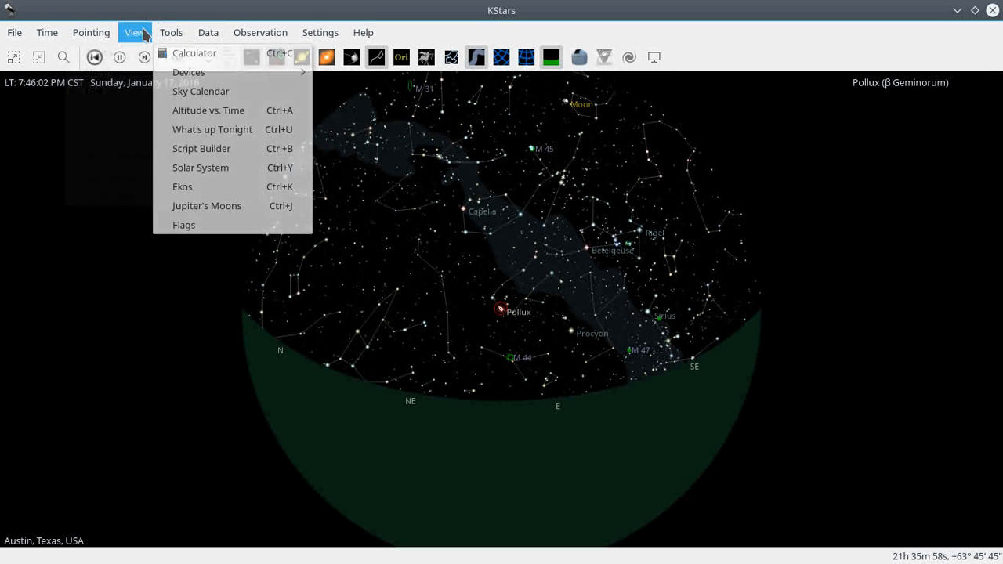
mouse_move(141, 34)
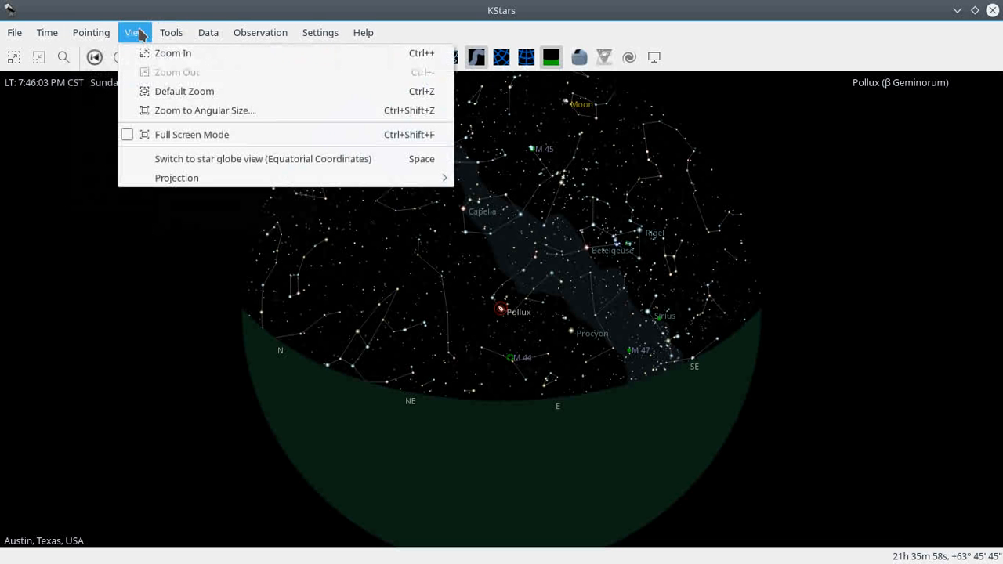
left_click(196, 160)
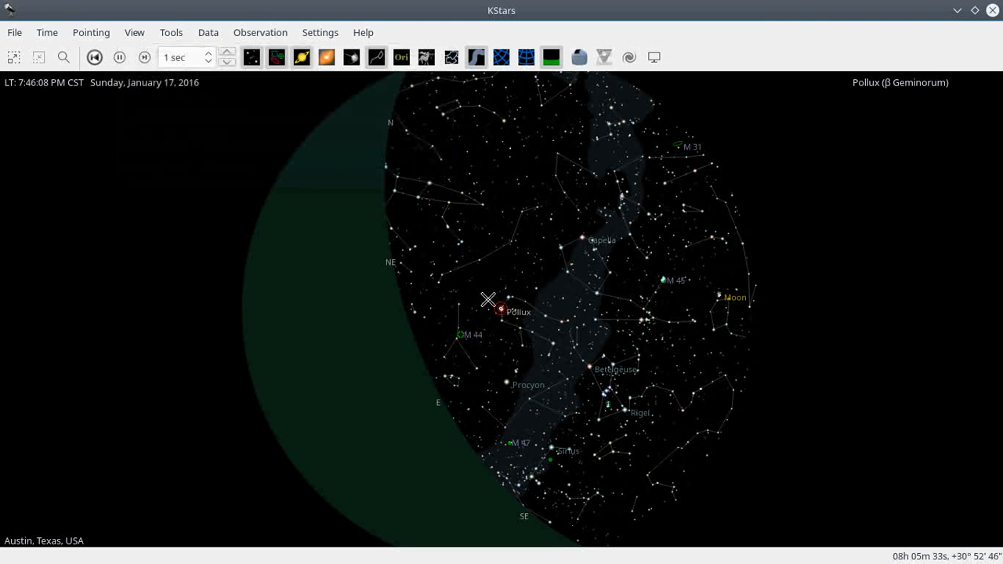
scroll(488, 299, "up", 5)
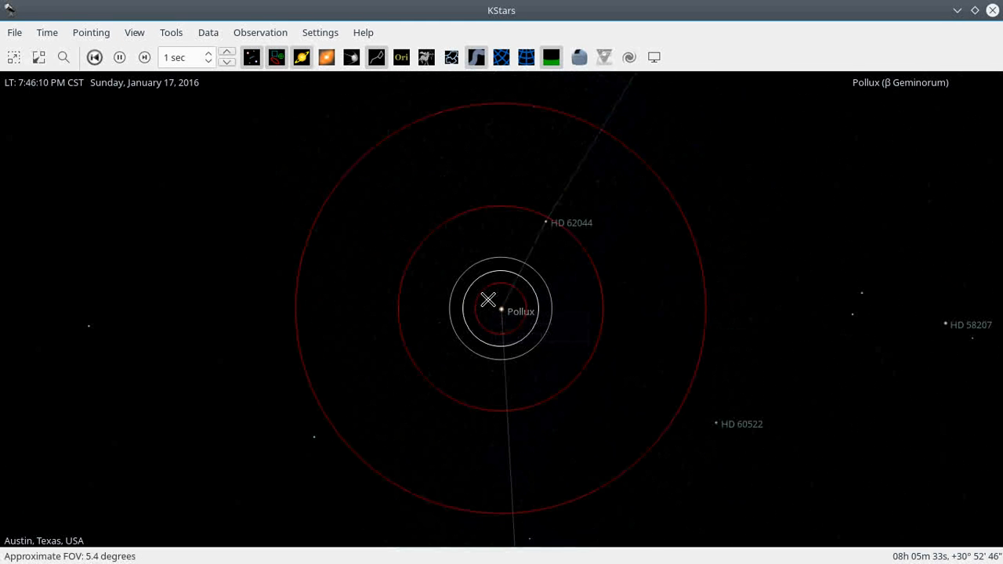
scroll(488, 299, "down", 2)
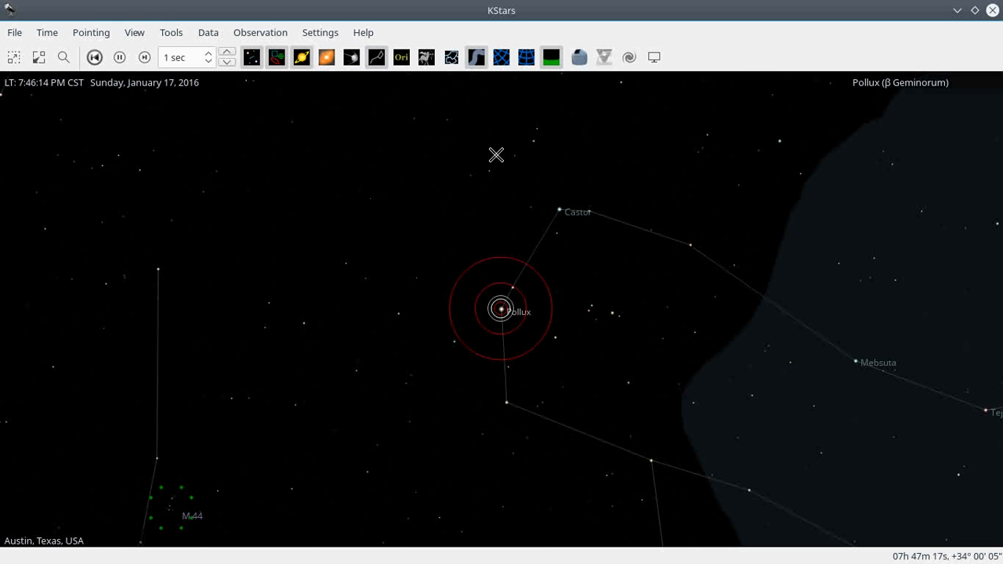
scroll(495, 172, "down", 3)
scroll(495, 171, "up", 1)
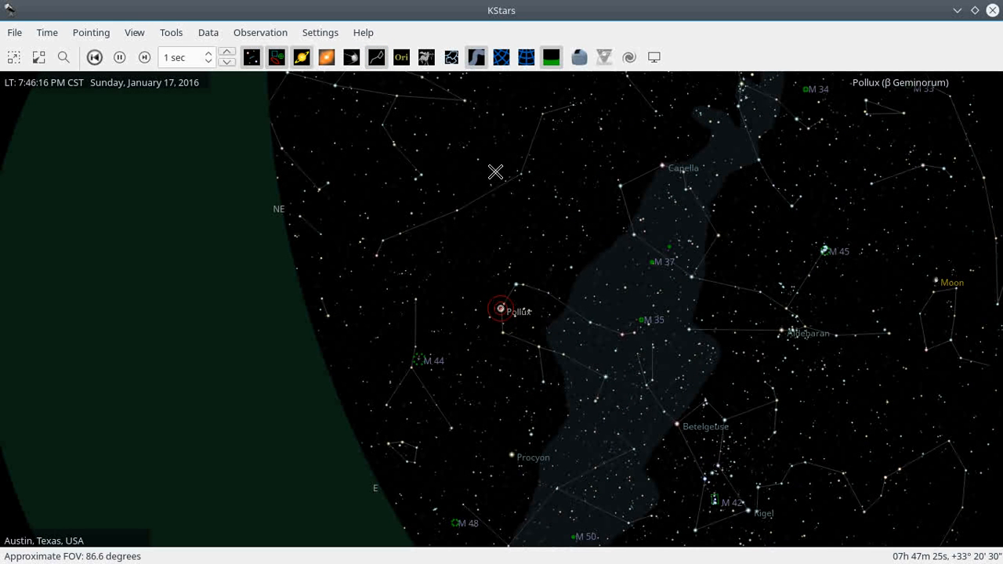
Return the sky map to the horizontal view (Horizontal Coordinates).
left_click(130, 33)
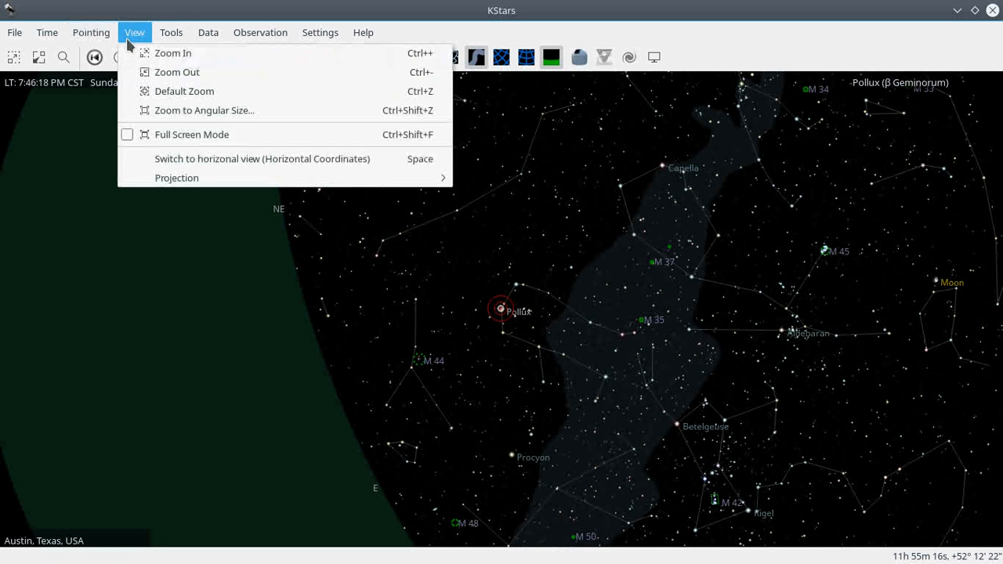
left_click(195, 166)
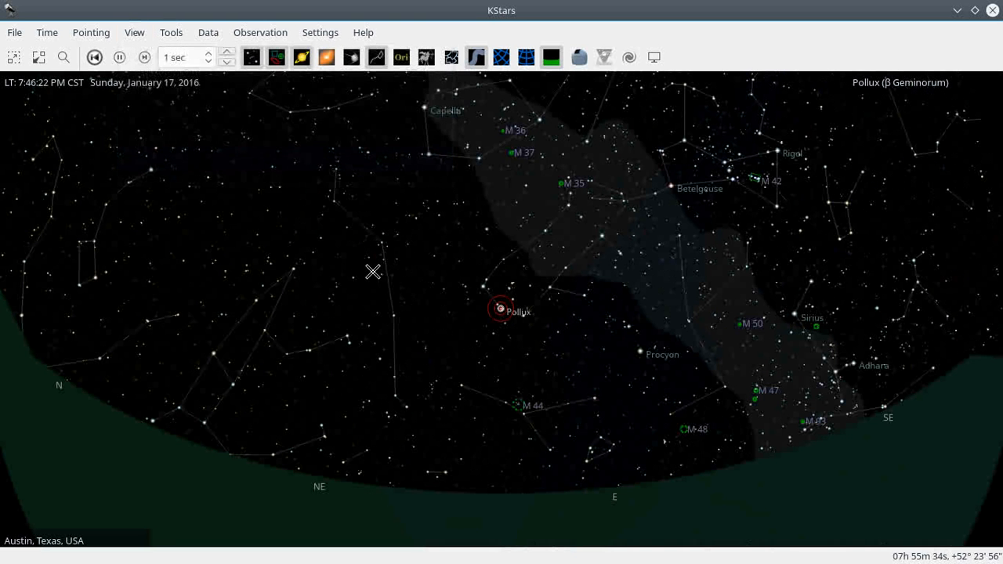
scroll(468, 302, "down", 2)
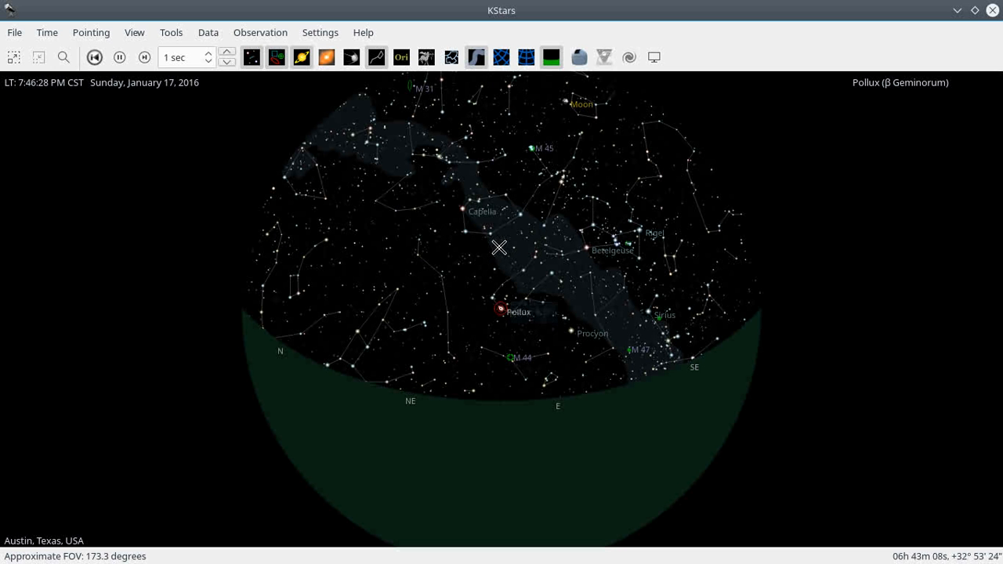
Change the sky map projection to Orthographic and shift the view slightly away from Pollux.
left_click(144, 39)
mouse_move(181, 179)
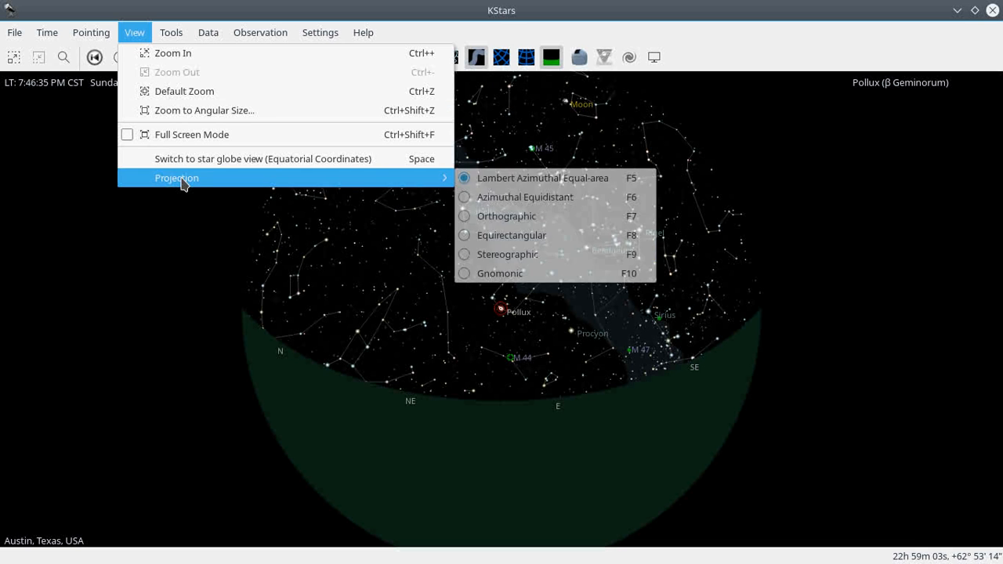
left_click(526, 223)
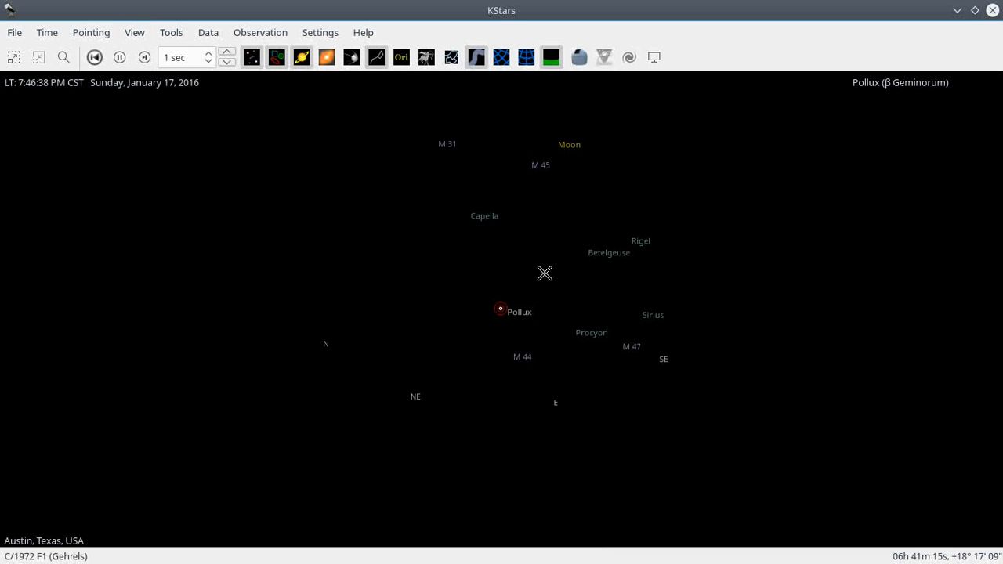
left_click_drag(544, 273, 523, 248)
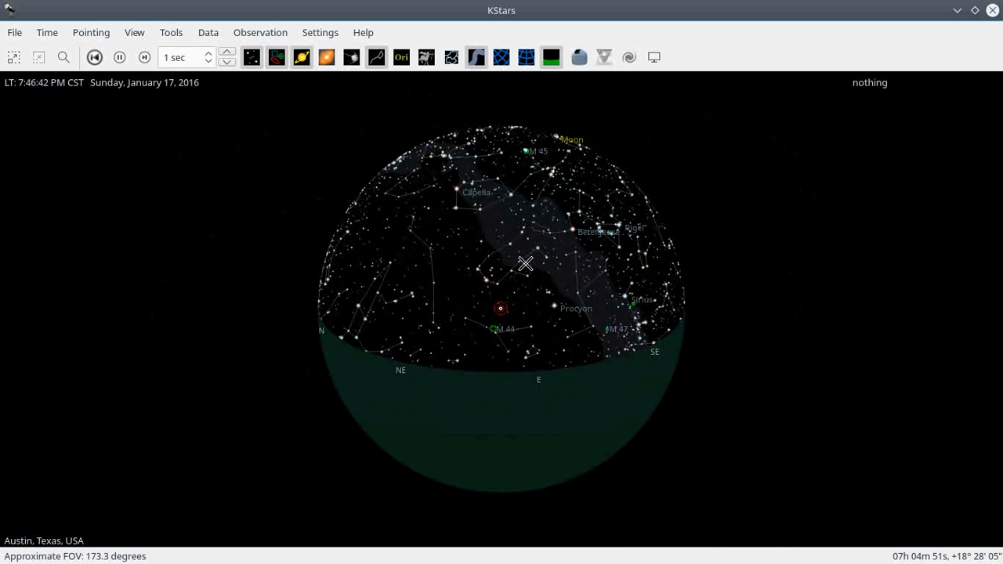
Change the sky map projection to Stereographic and view the widest field.
left_click(171, 32)
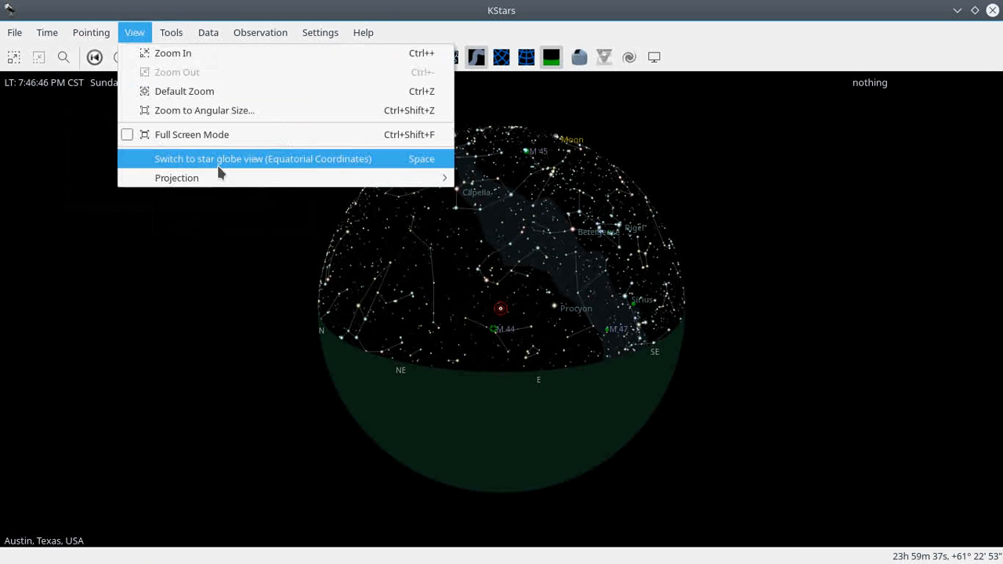
mouse_move(220, 182)
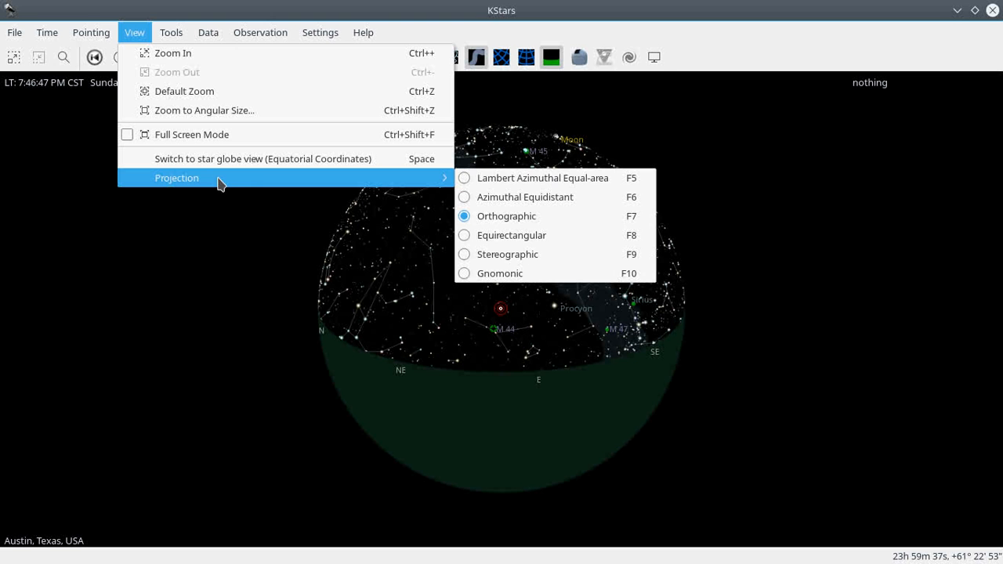
left_click(516, 255)
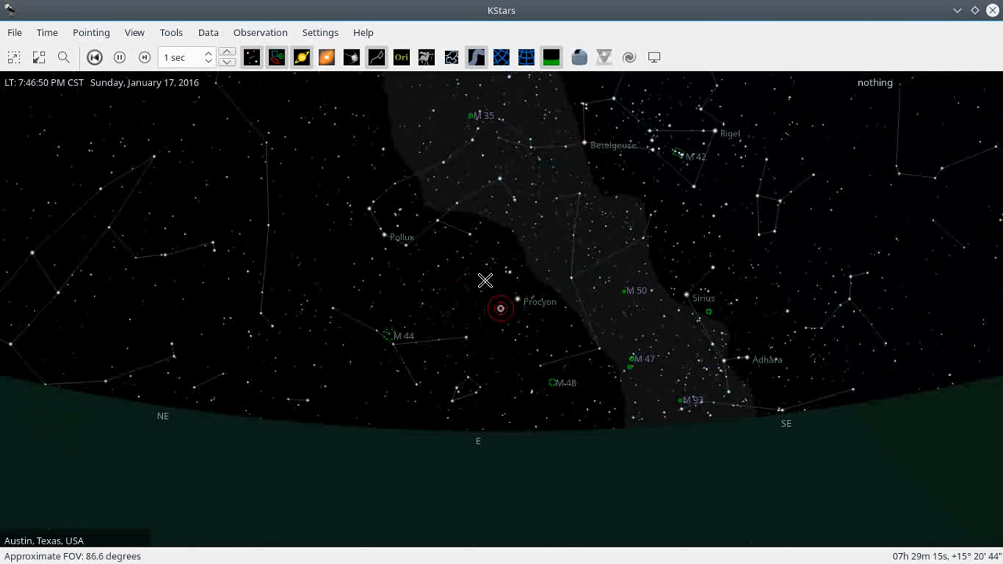
scroll(485, 281, "down", 4)
Change the sky map projection to Gnomonic and shift the fully zoomed-out view so its centre lies close to Pollux.
left_click(138, 33)
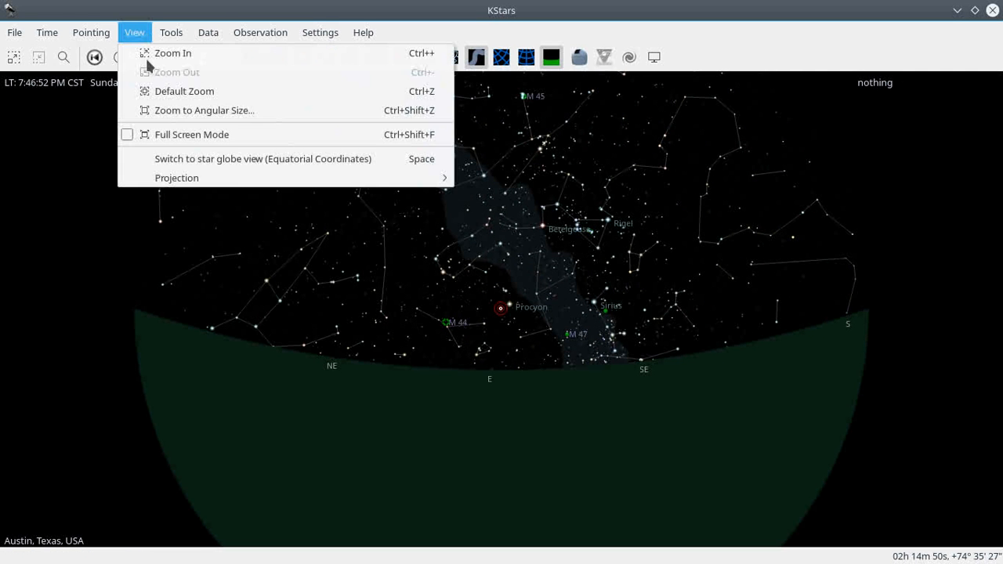
mouse_move(230, 181)
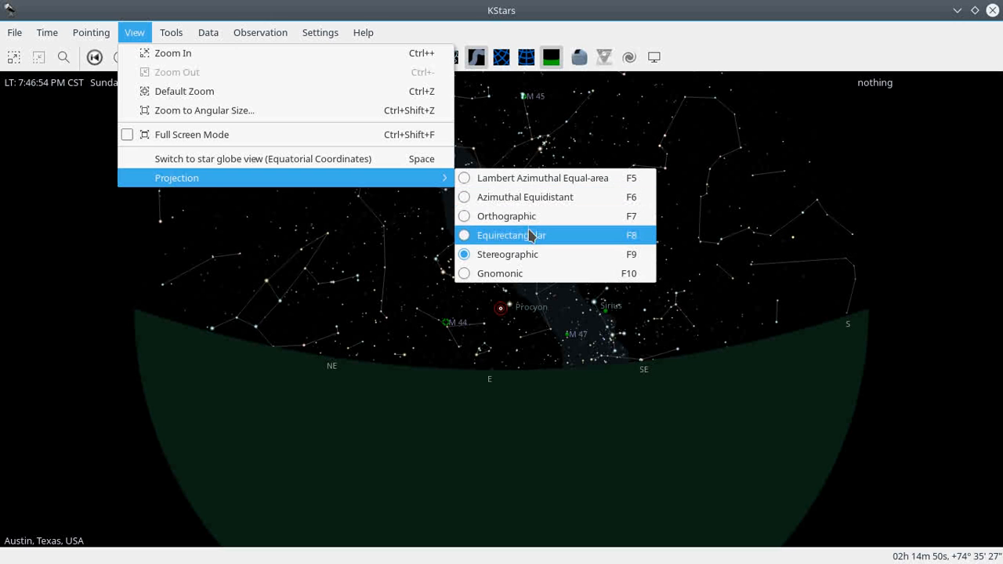
left_click(509, 273)
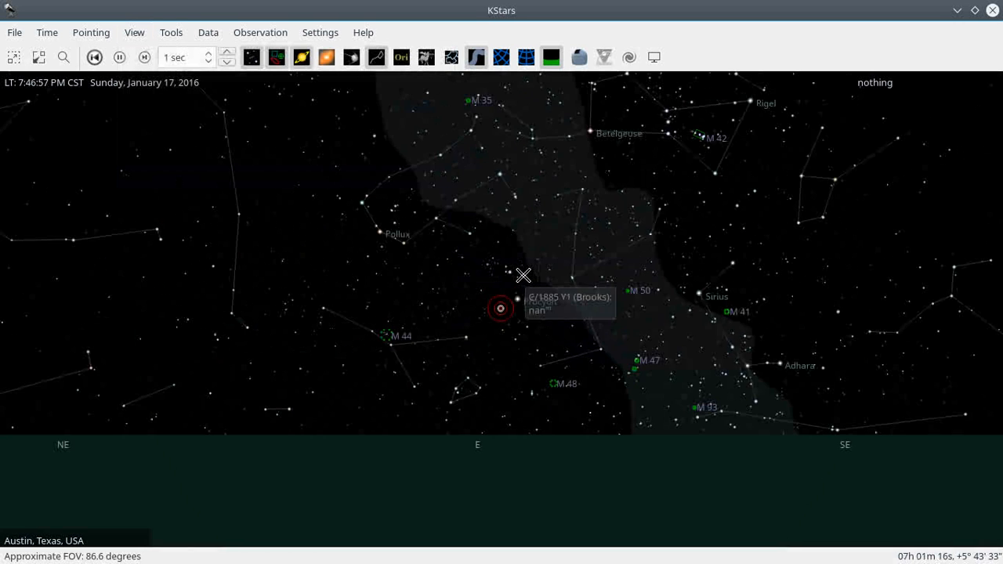
scroll(524, 275, "down", 4)
left_click_drag(438, 265, 507, 281)
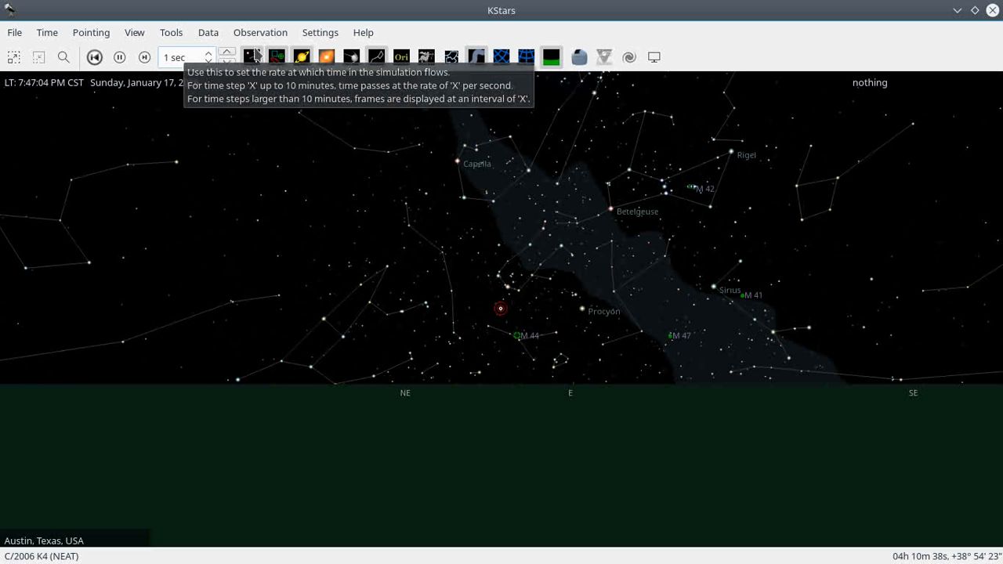
left_click(94, 36)
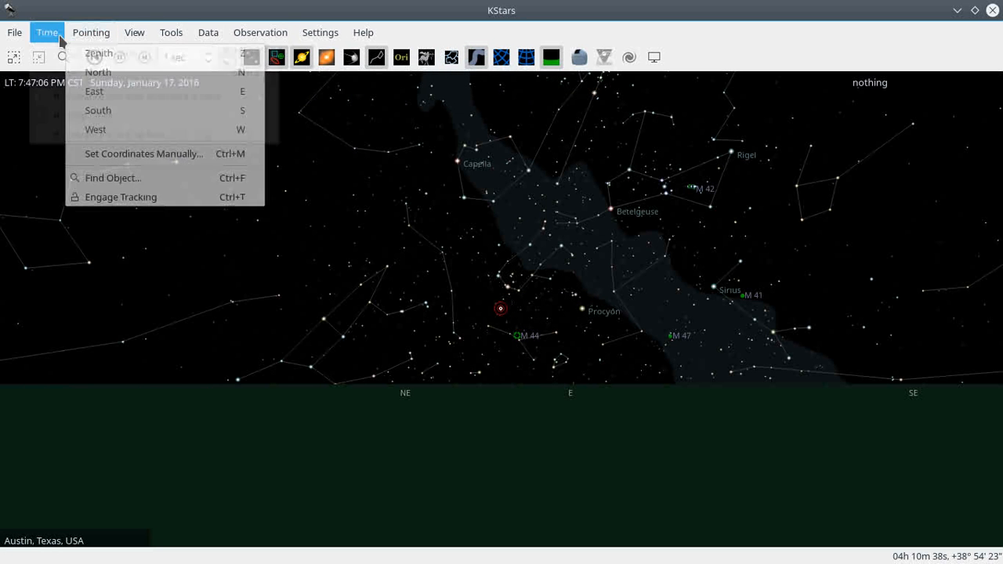
mouse_move(265, 39)
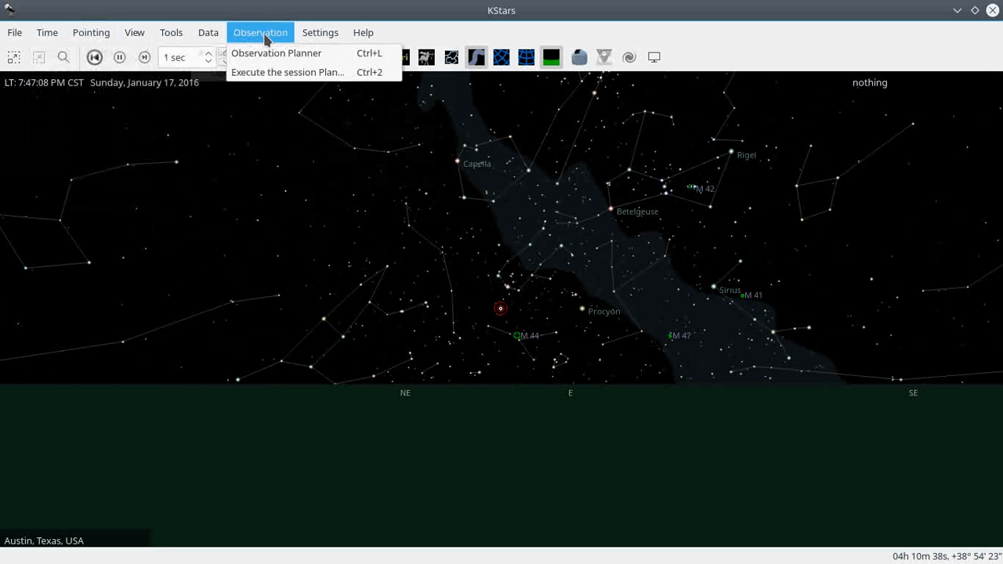
left_click(367, 35)
left_click(171, 33)
left_click(171, 33)
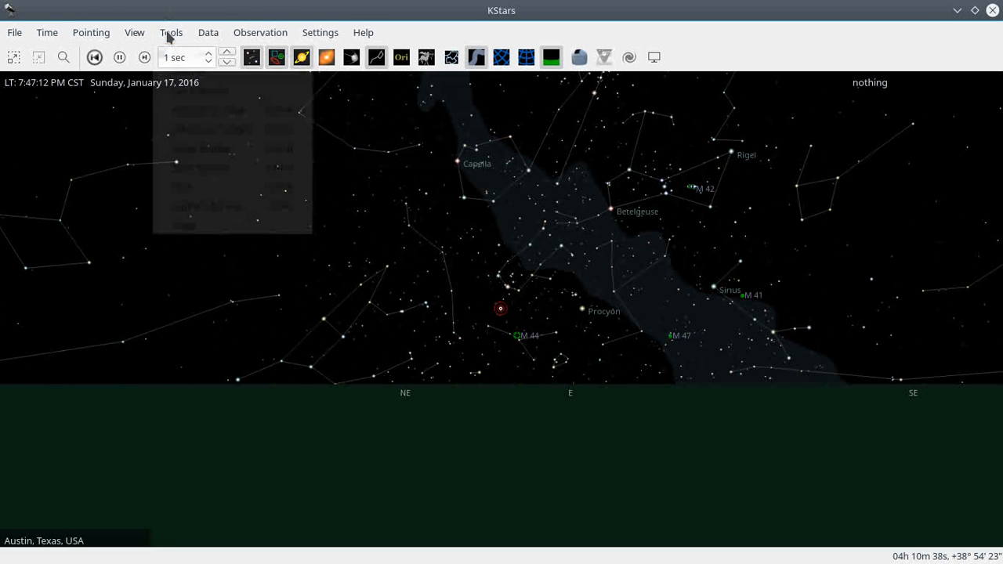